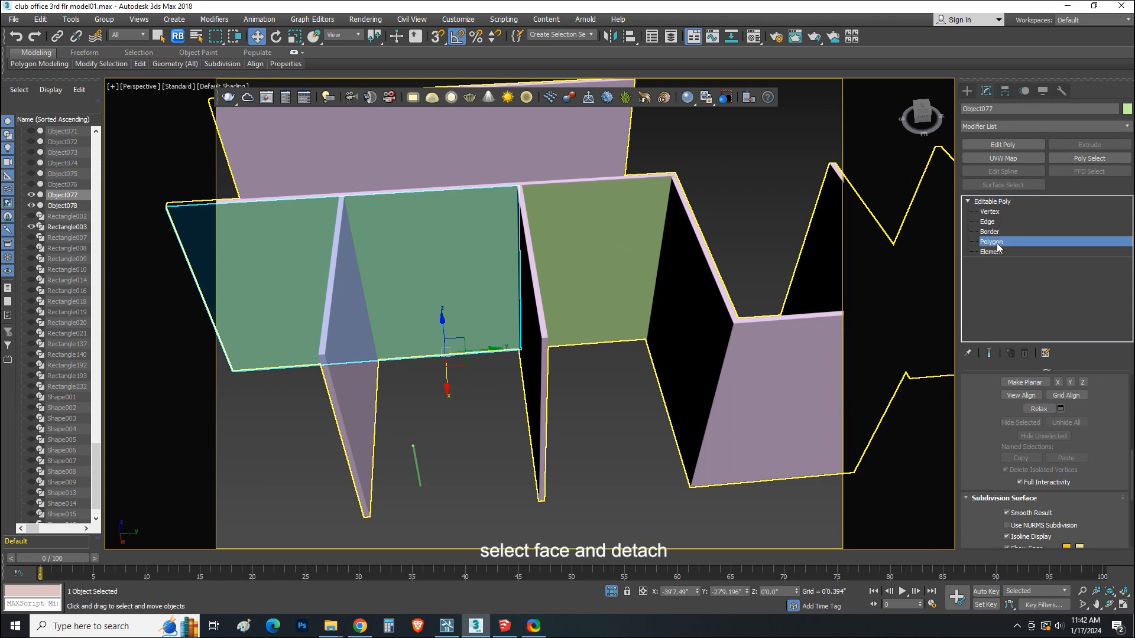
Step: Detach the polygon of the middle back-wall bay from the green wall panel as a separate object
click(482, 251)
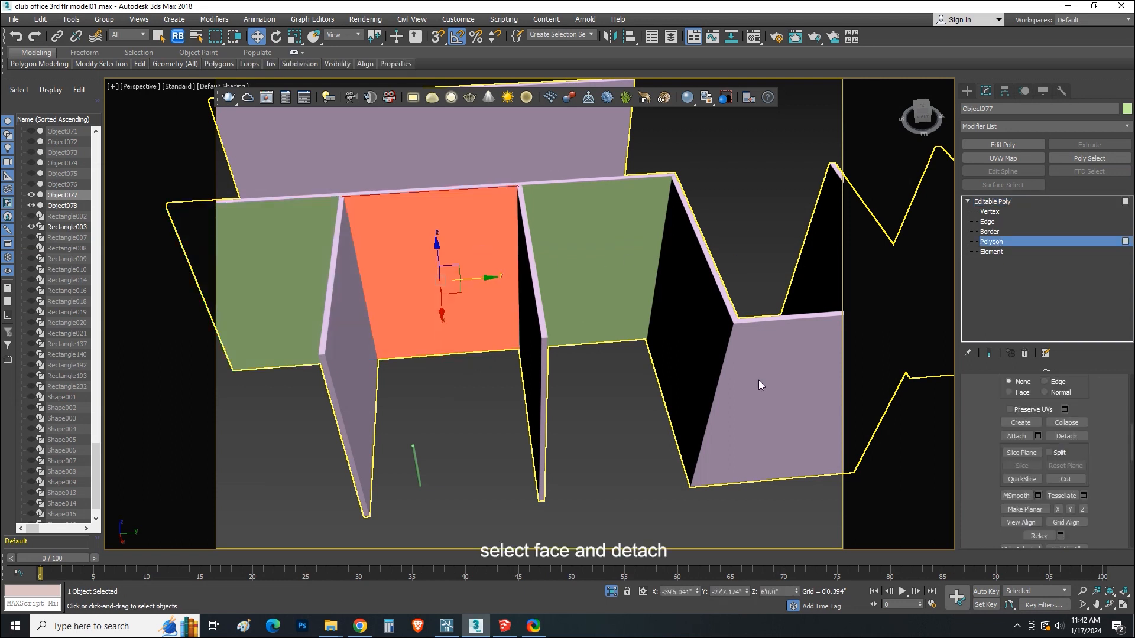
click(1067, 437)
click(608, 322)
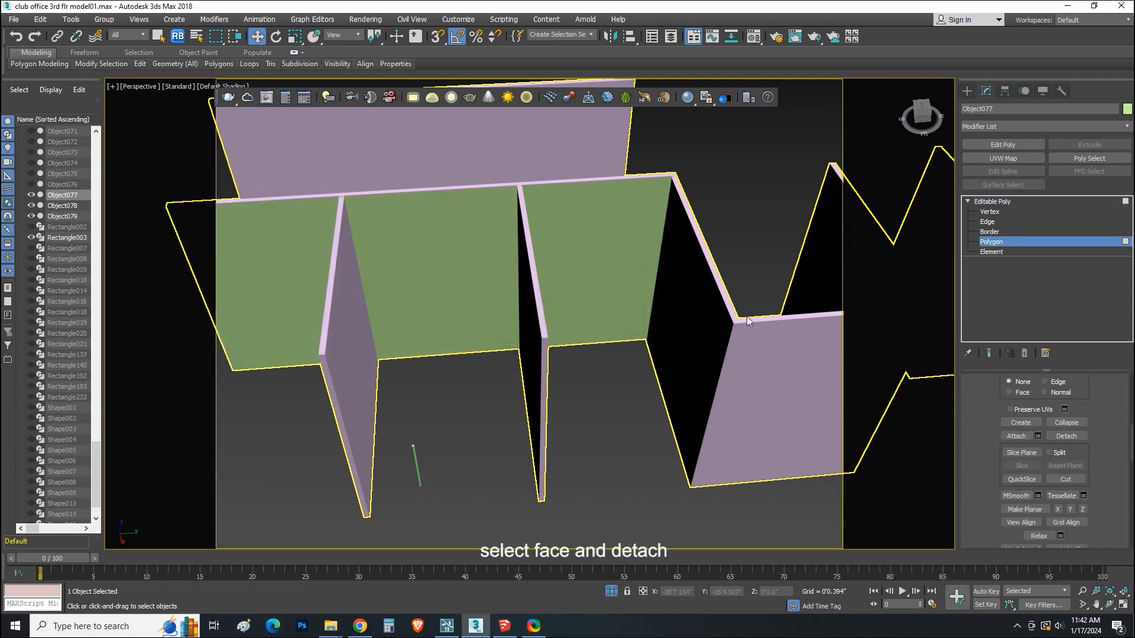
click(973, 204)
Step: Change the object colour of the detached middle wall panel to light turquoise from the 3ds Max palette
click(468, 228)
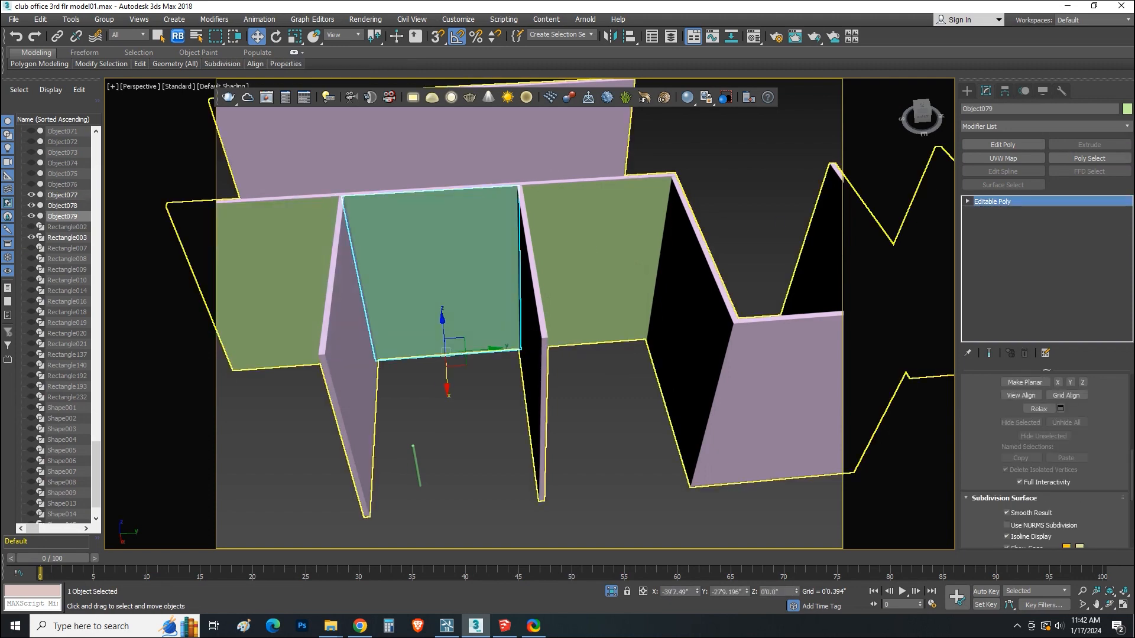
click(1128, 109)
click(833, 470)
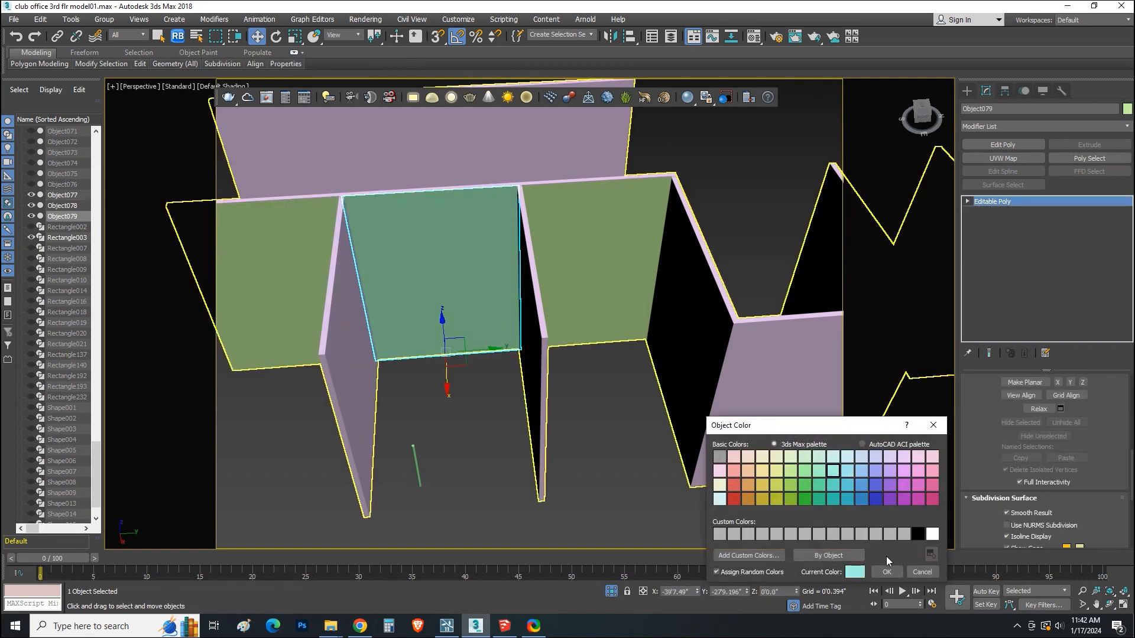
click(887, 572)
click(509, 473)
Step: For the right-hand green wall panel, load the bitmap download (8).jpg as the diffuse map of the unused 06 - Default material
scroll(612, 402, up, 4)
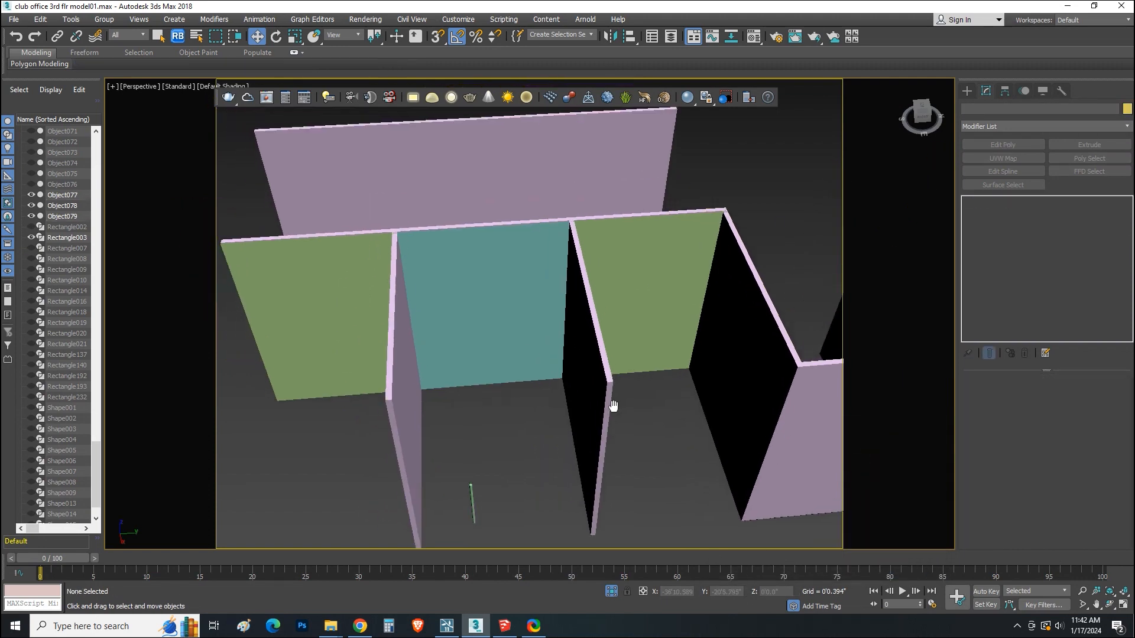
scroll(585, 422, up, 2)
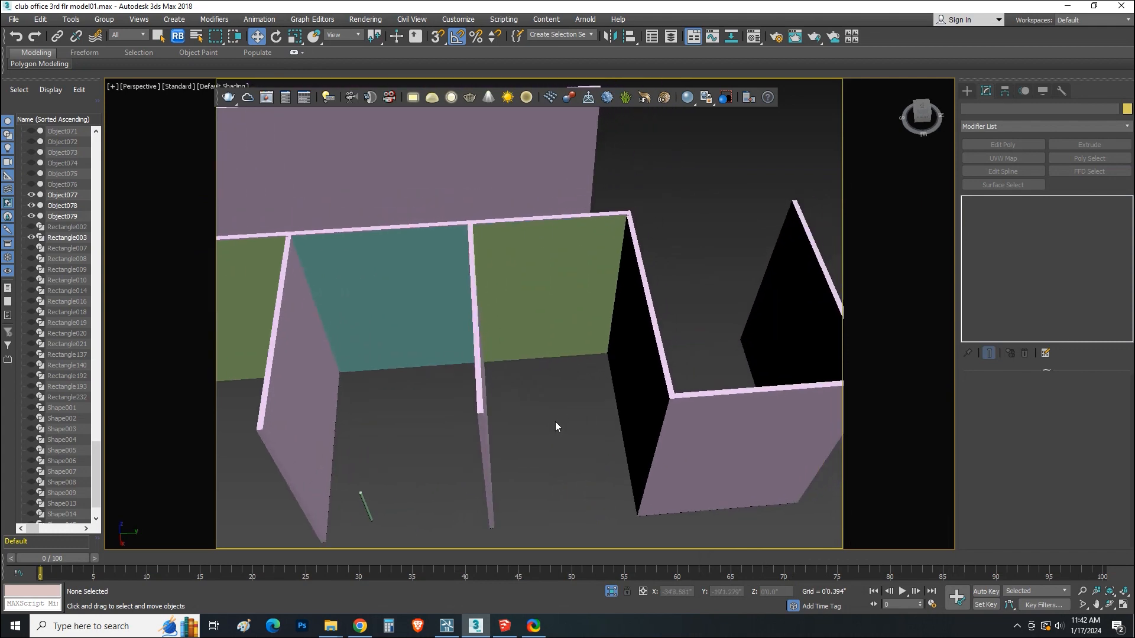
scroll(545, 287, up, 3)
click(545, 288)
key(m)
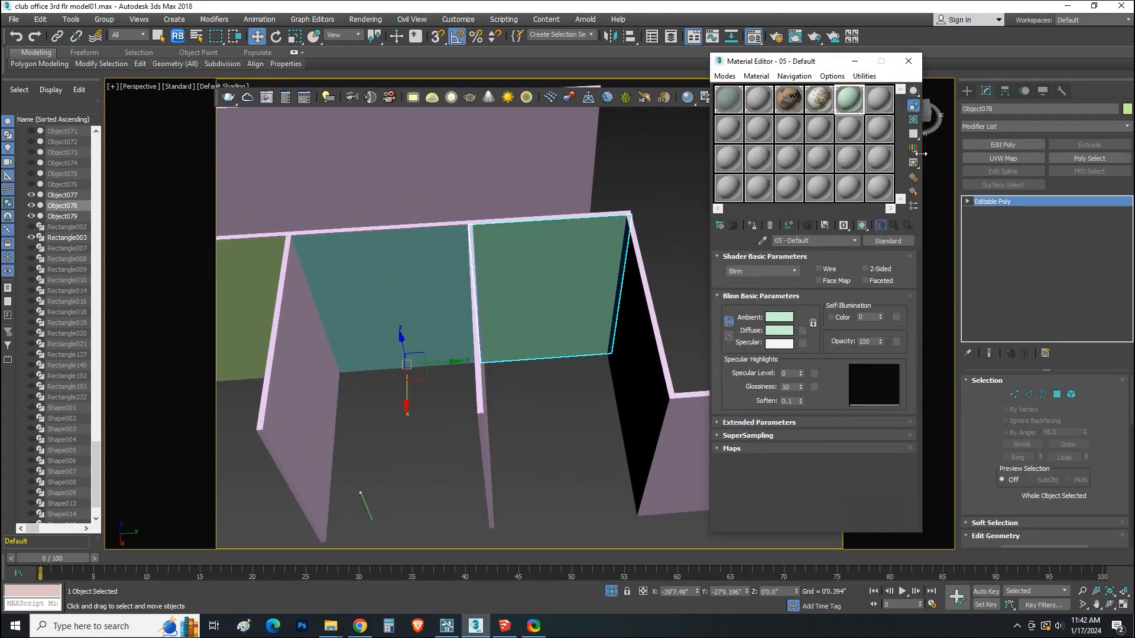
click(876, 103)
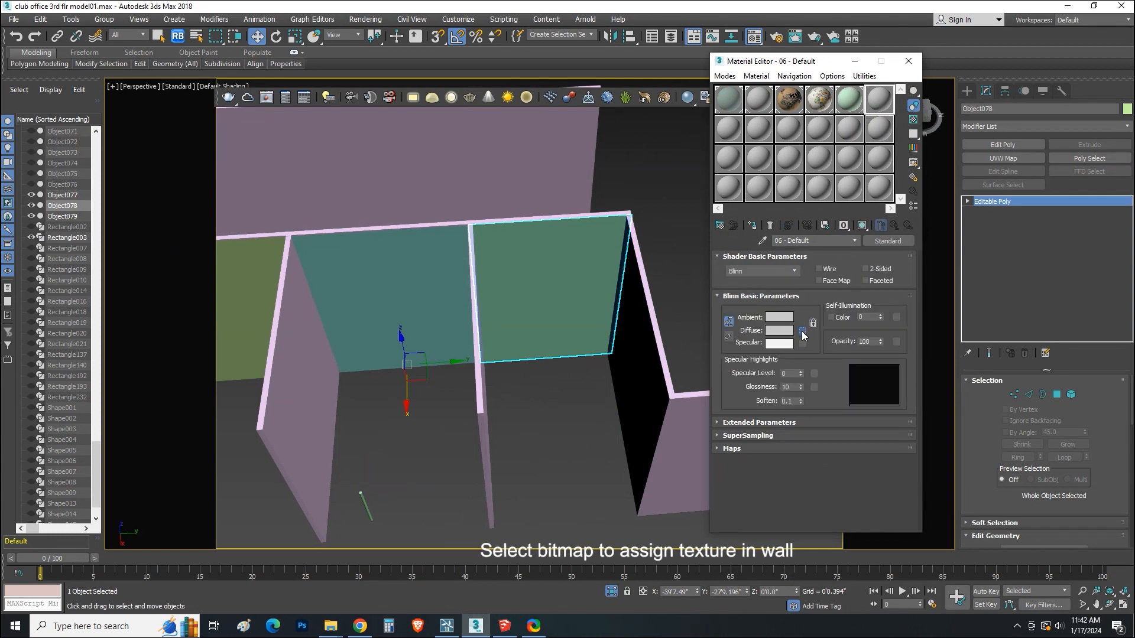
click(802, 332)
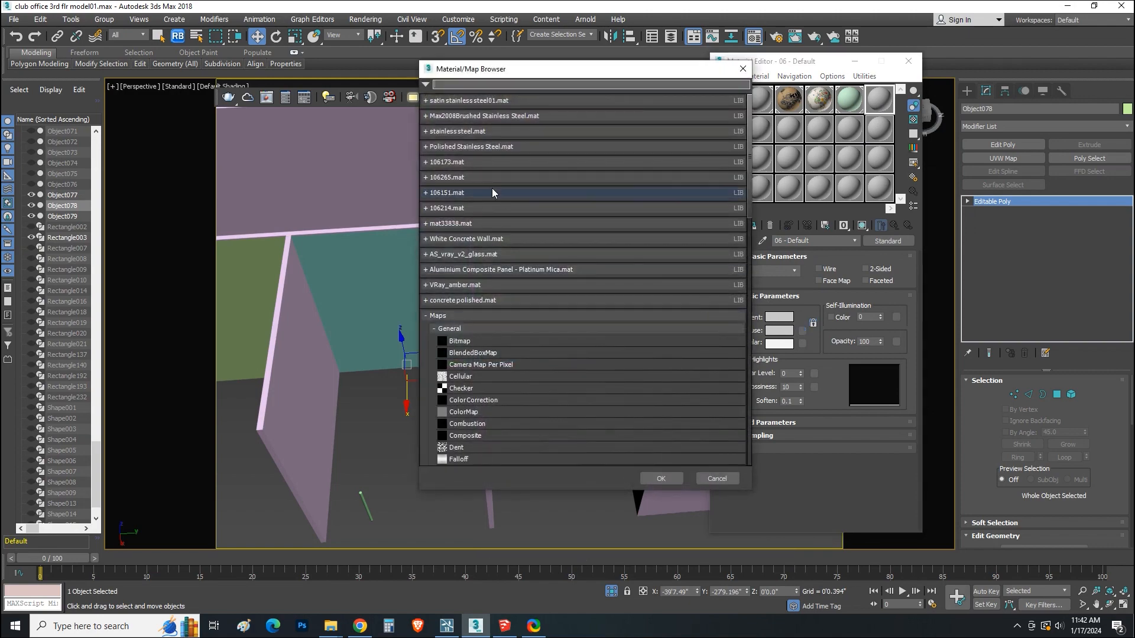
double_click(470, 342)
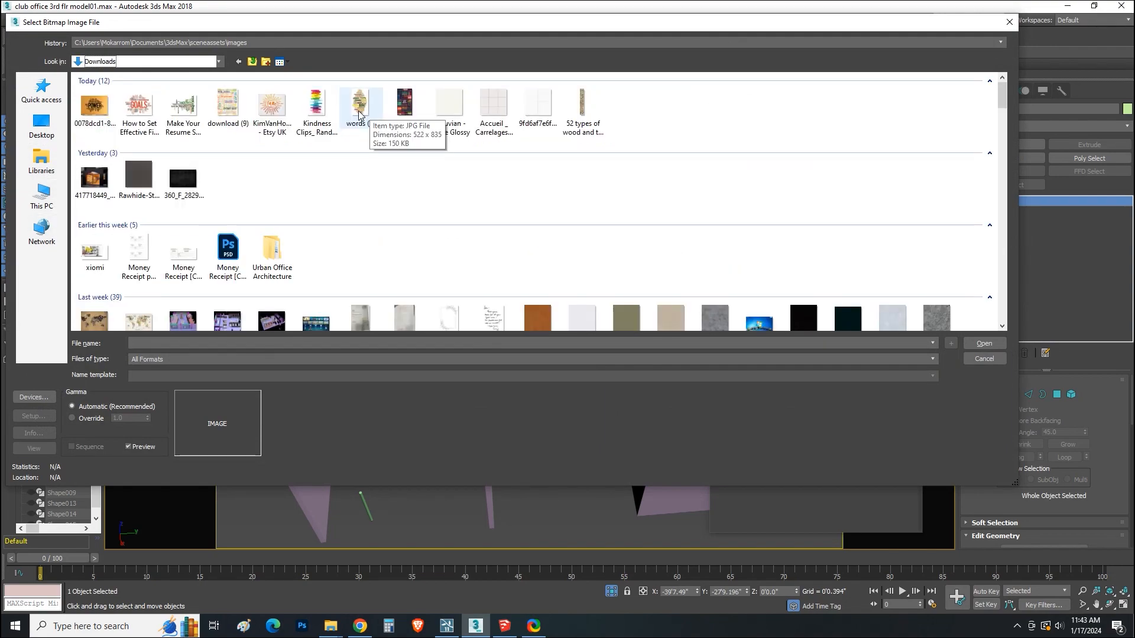
click(506, 632)
click(506, 632)
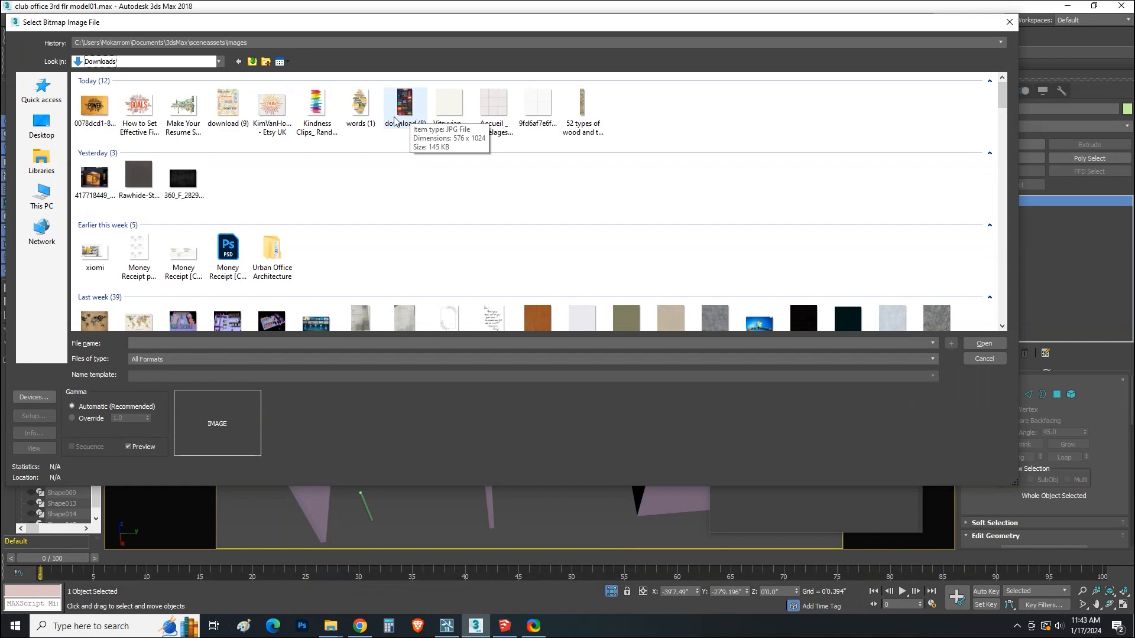
click(406, 125)
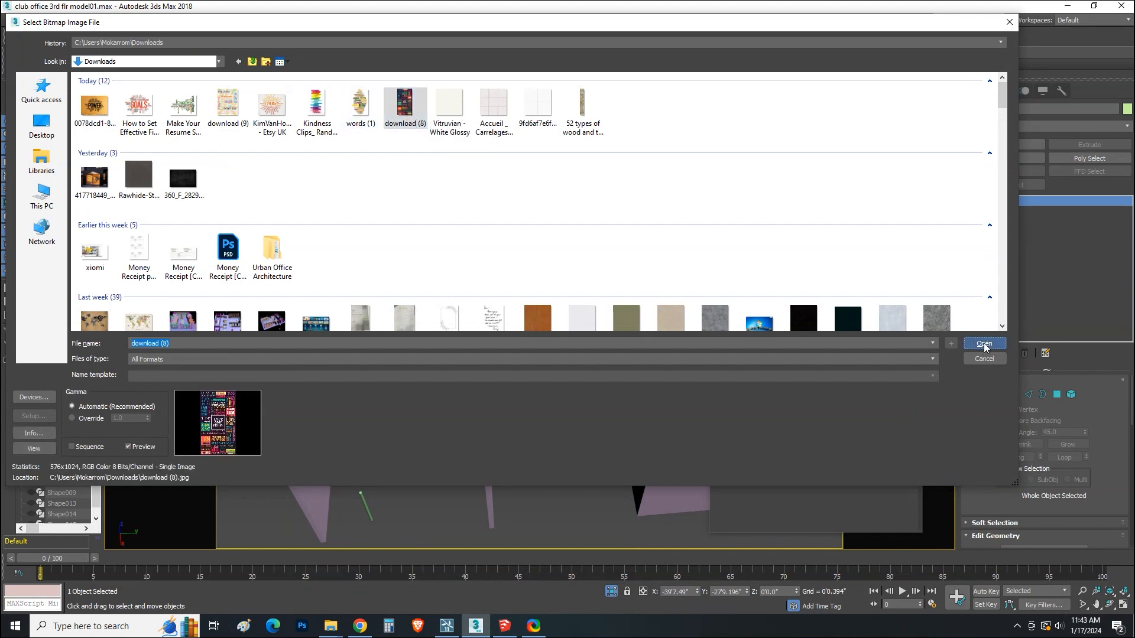
click(985, 344)
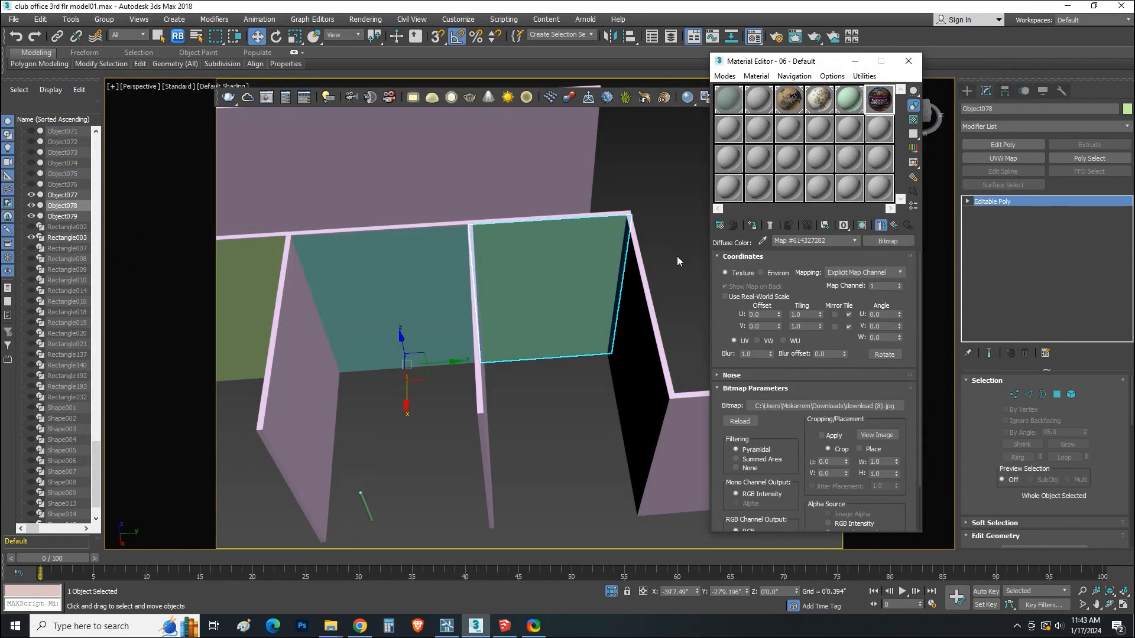
Step: Assign the poster material to the right-hand wall panel, show it shaded in the viewport and add a UVW Map with Box mapping
click(754, 227)
click(862, 226)
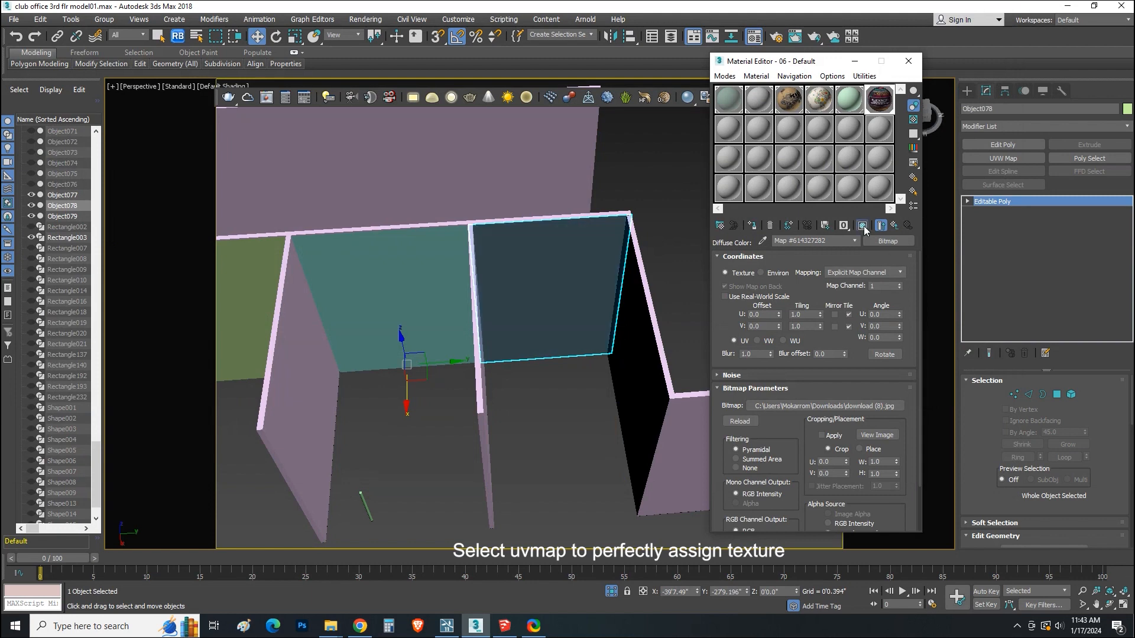
click(1005, 159)
click(1022, 448)
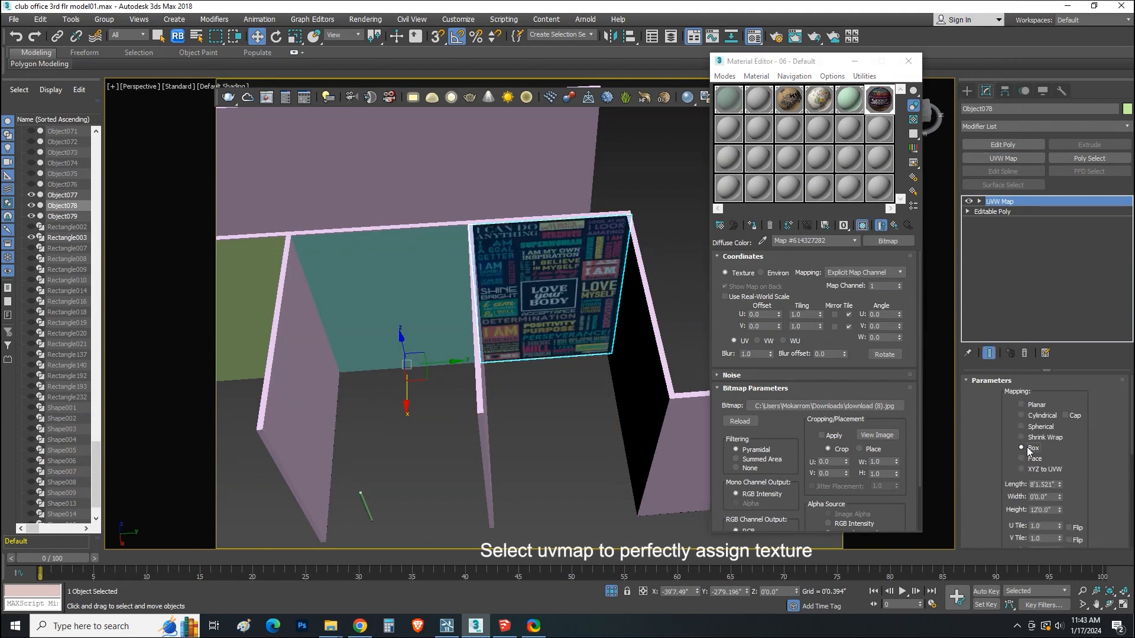
alt+middle_drag(526, 464, 513, 379)
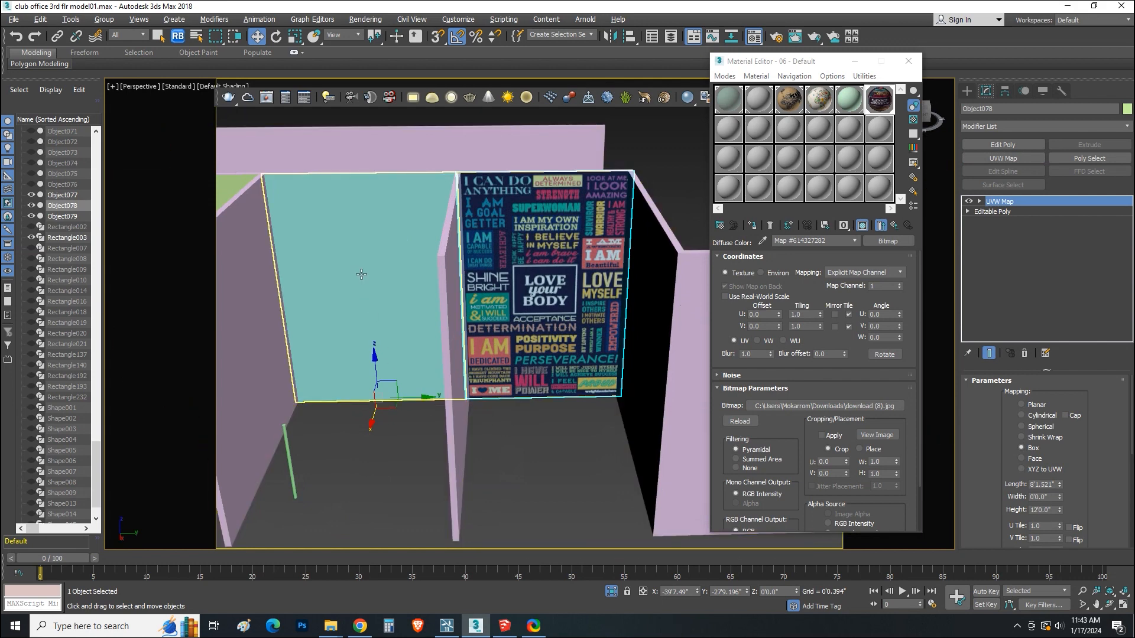
Step: Copy the poster material to the first sample slot of the second row and replace its diffuse bitmap with words (1).jpg
drag(878, 101, 733, 134)
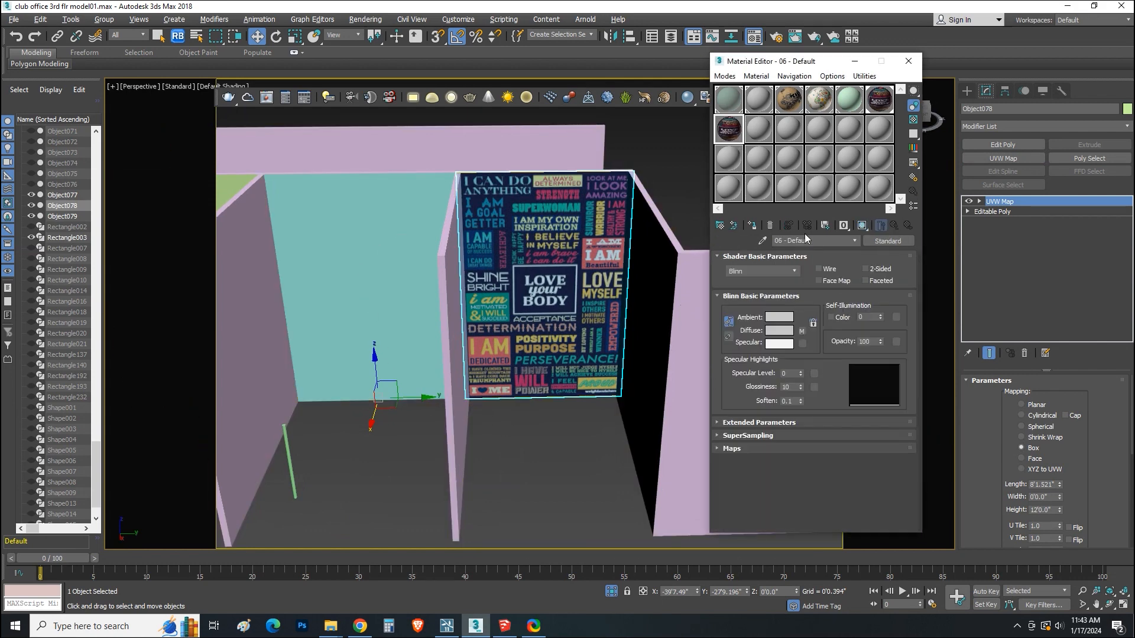
click(801, 331)
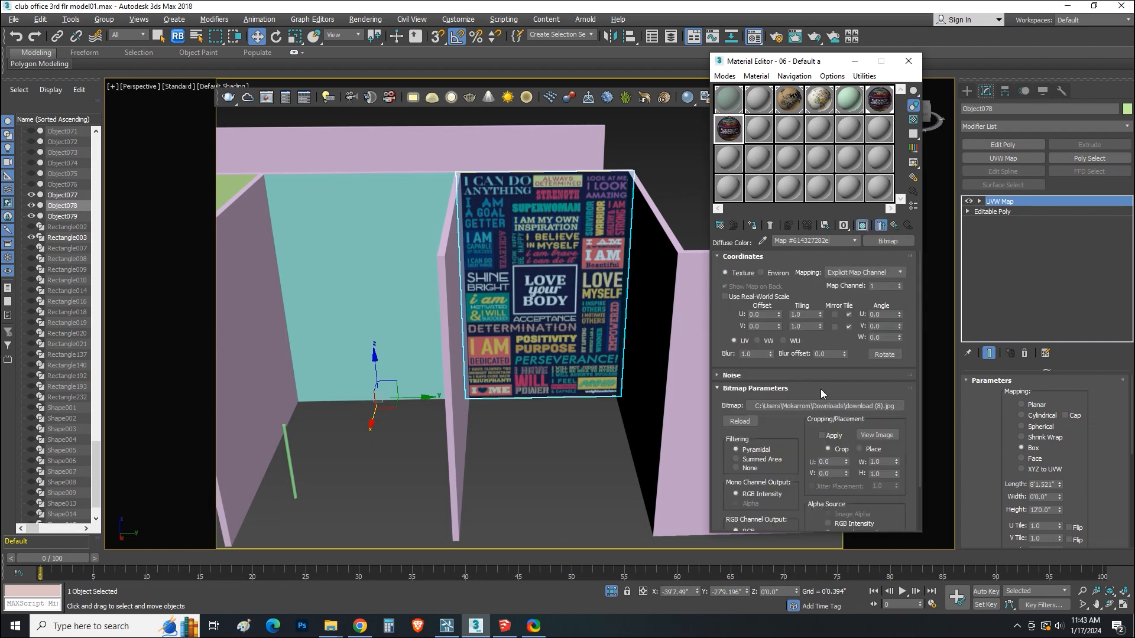
click(786, 406)
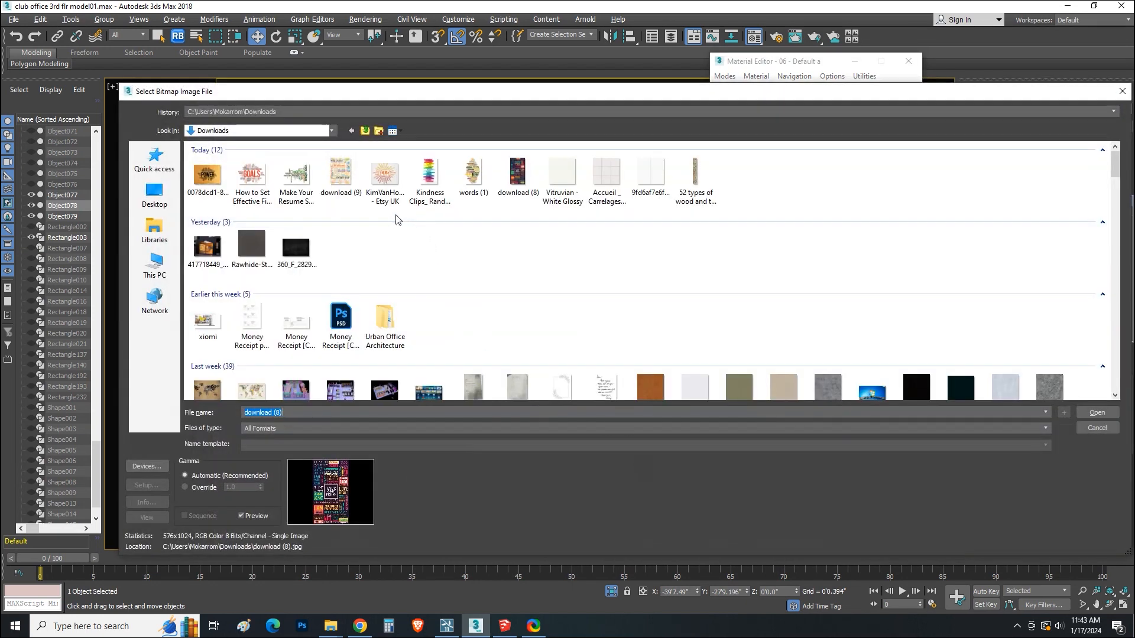
click(473, 174)
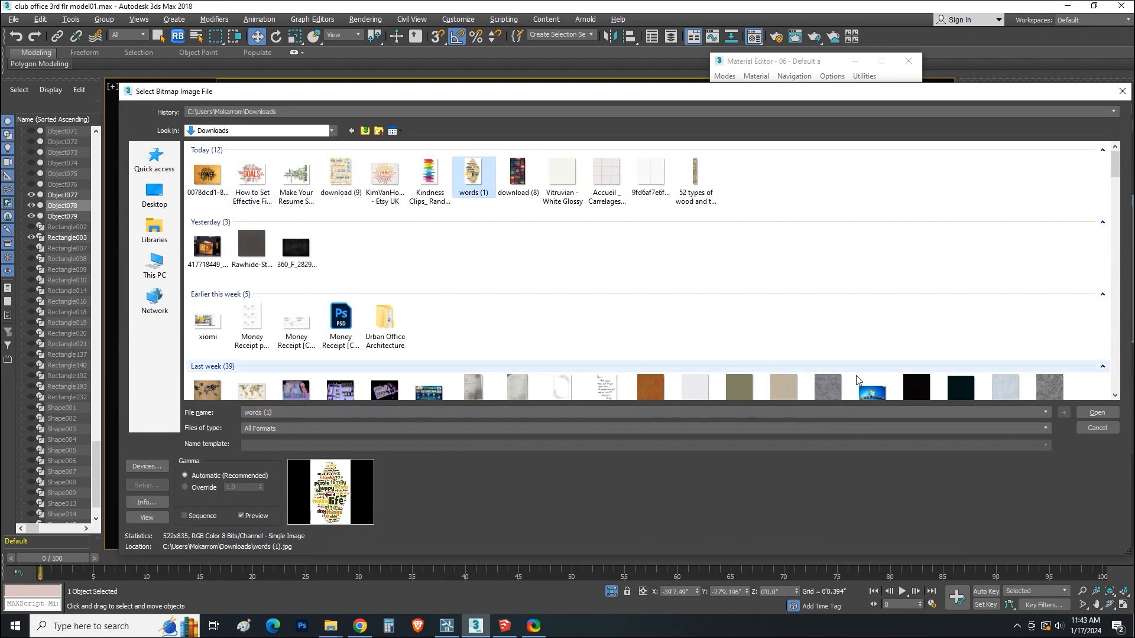
click(1097, 412)
click(753, 227)
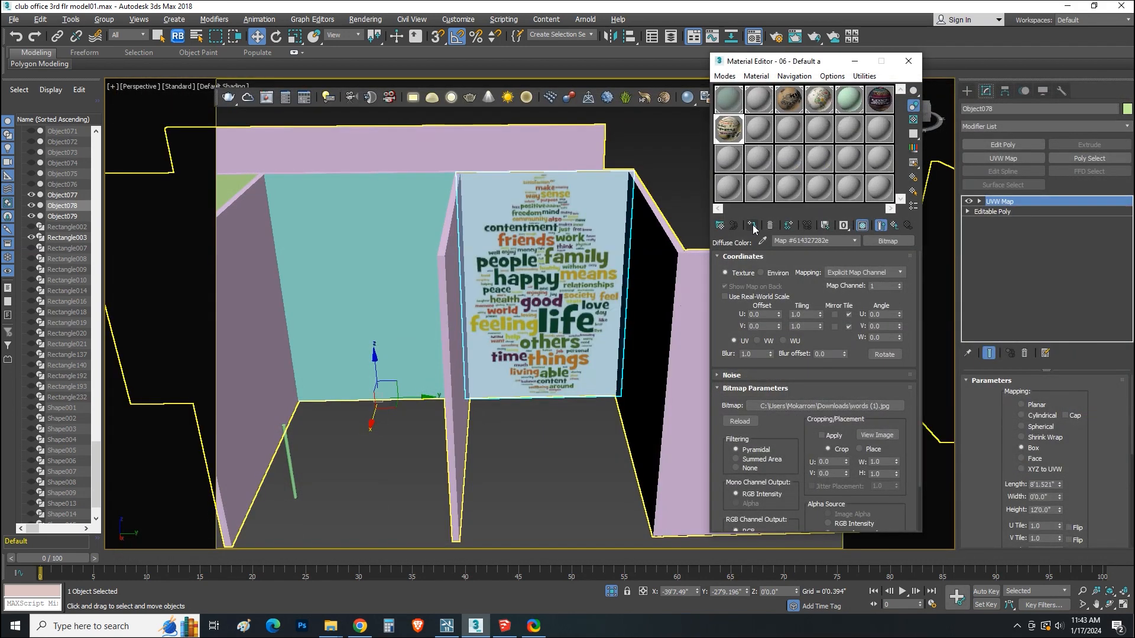
key(ctrl+z)
Step: Assign the word-cloud material to the middle wall panel, apply a UVW Map with Box mapping and show the texture in the viewport
click(388, 284)
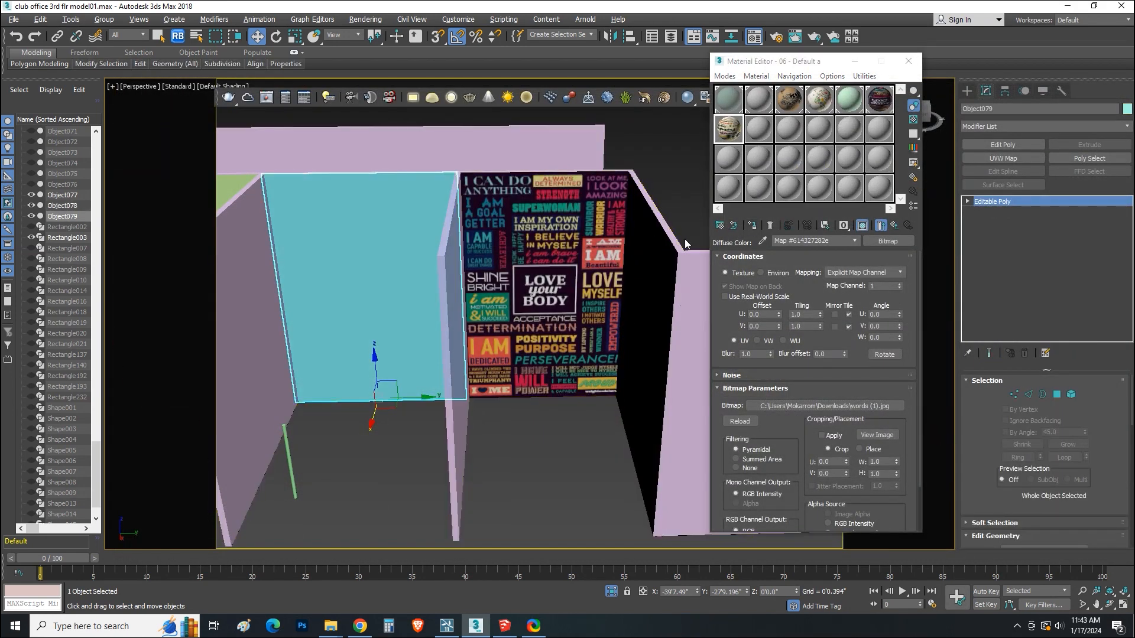
click(752, 228)
click(862, 225)
click(1004, 159)
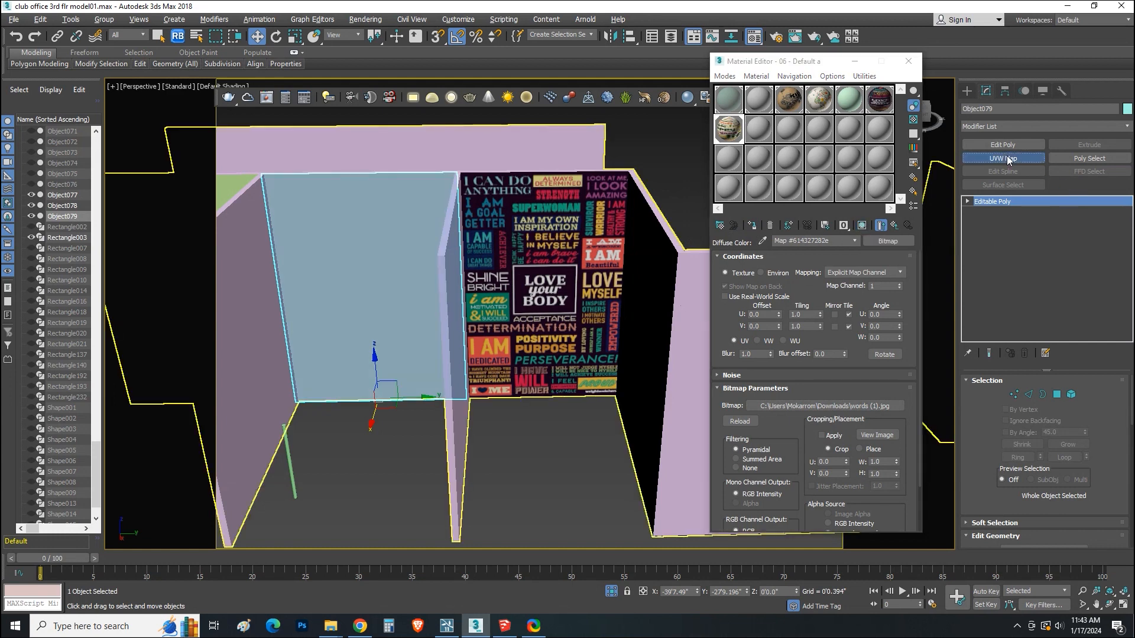
click(1027, 448)
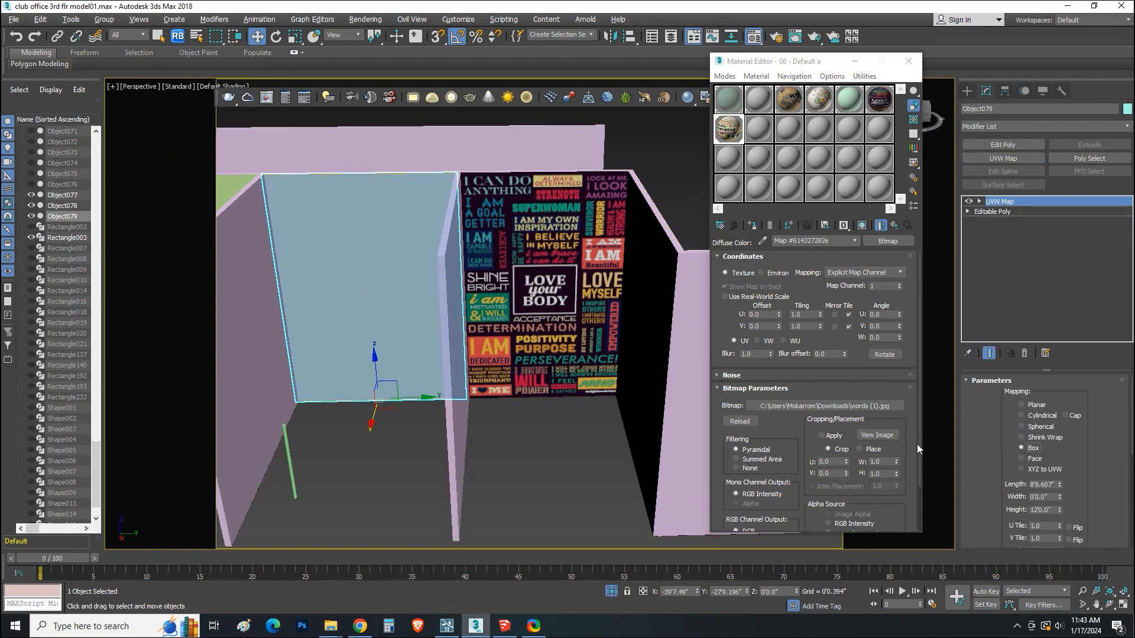
alt+middle_drag(447, 398, 484, 459)
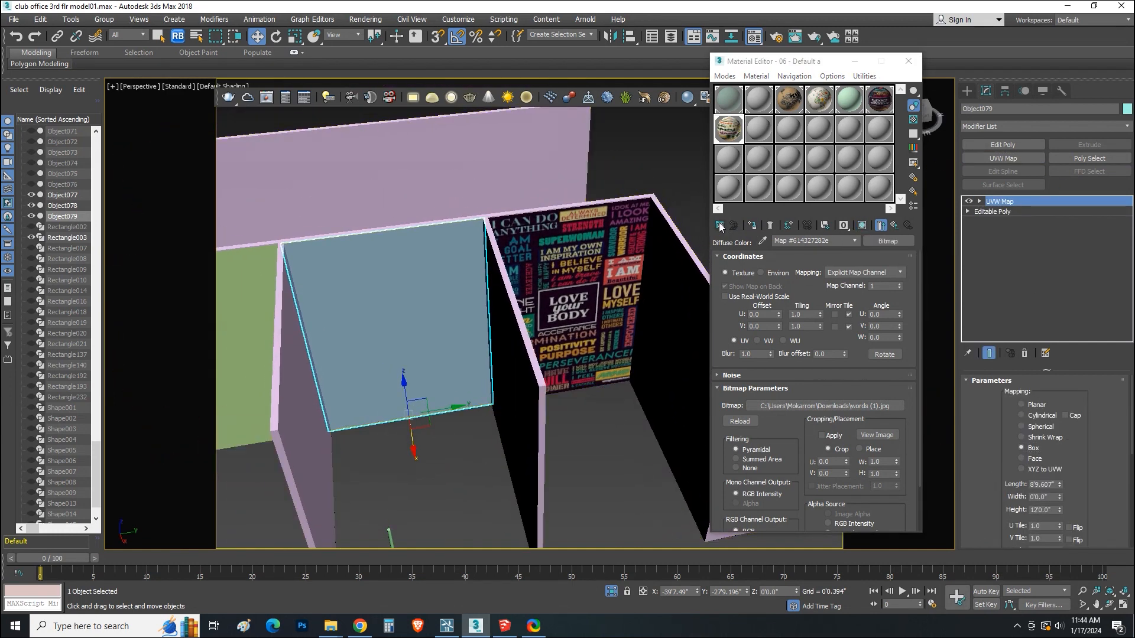
click(862, 226)
Step: For the left-hand wall panel, copy the word-cloud material to the next slot and set its bitmap to How to Set Effective Fitness Goals to See Results.jpg
mouse_move(355, 444)
alt+middle_down()
mouse_move(411, 410)
mouse_move(413, 445)
alt+middle_up()
click(338, 299)
drag(729, 134, 759, 134)
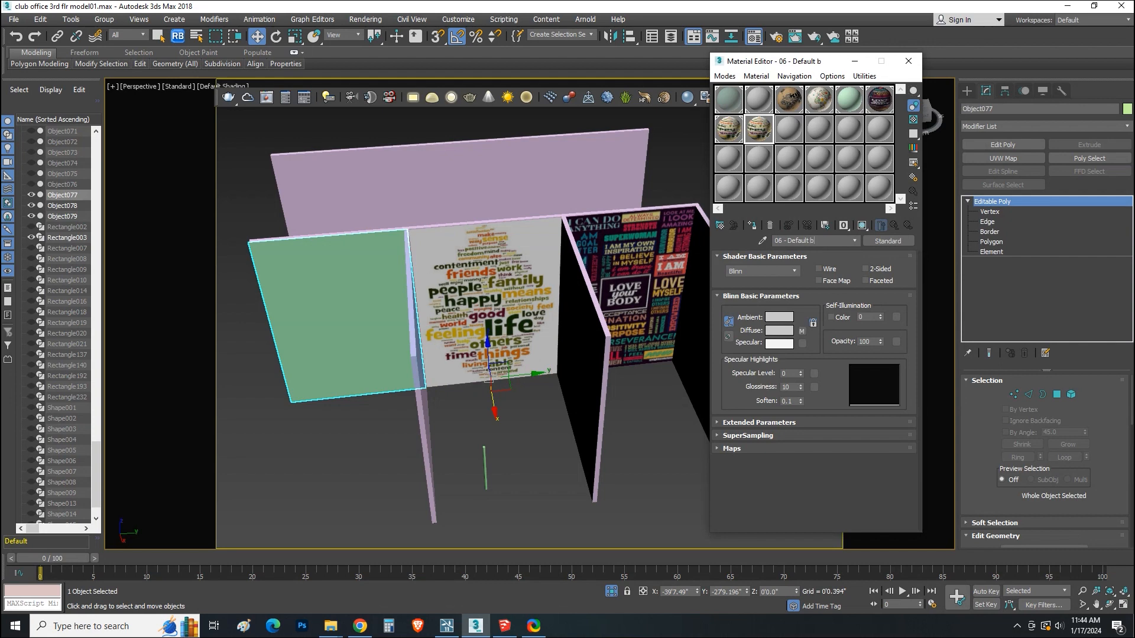
click(803, 332)
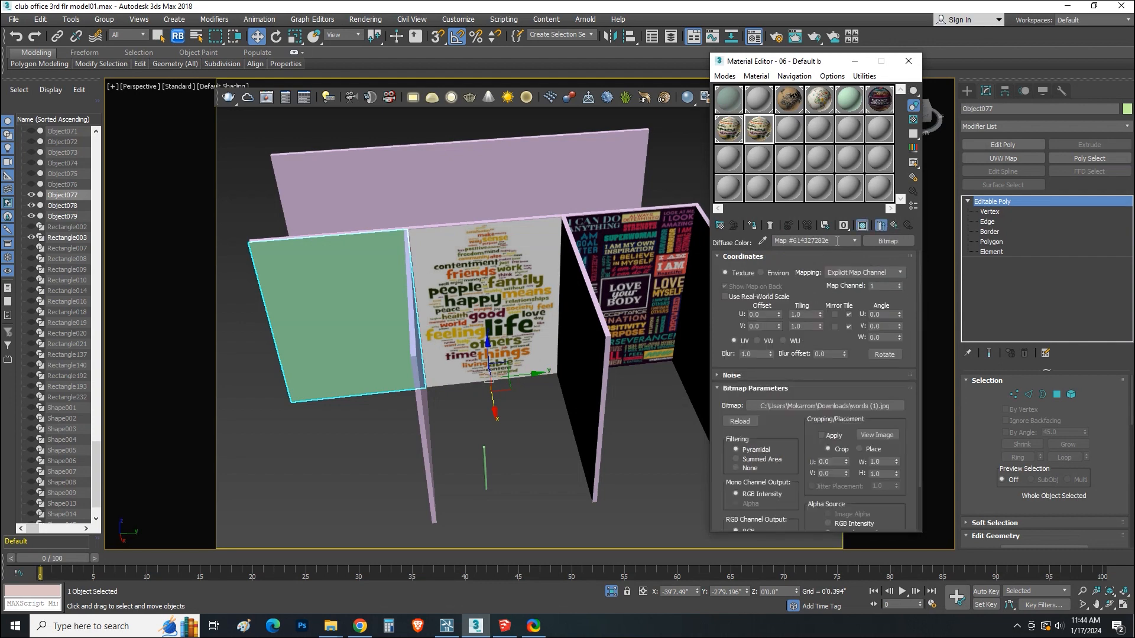
click(882, 406)
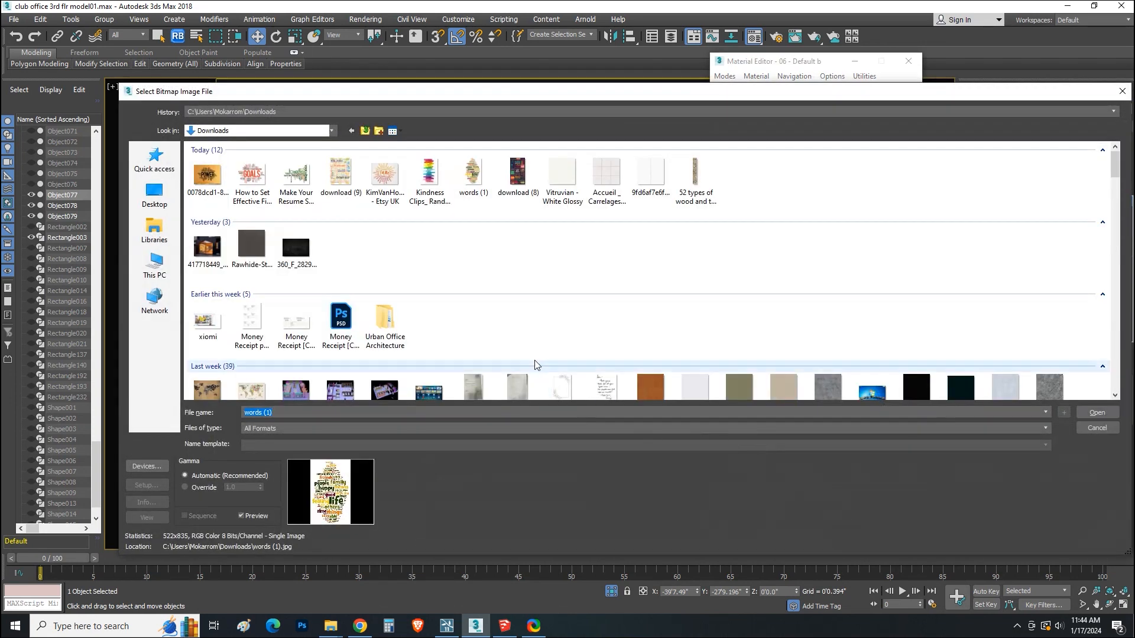
click(251, 176)
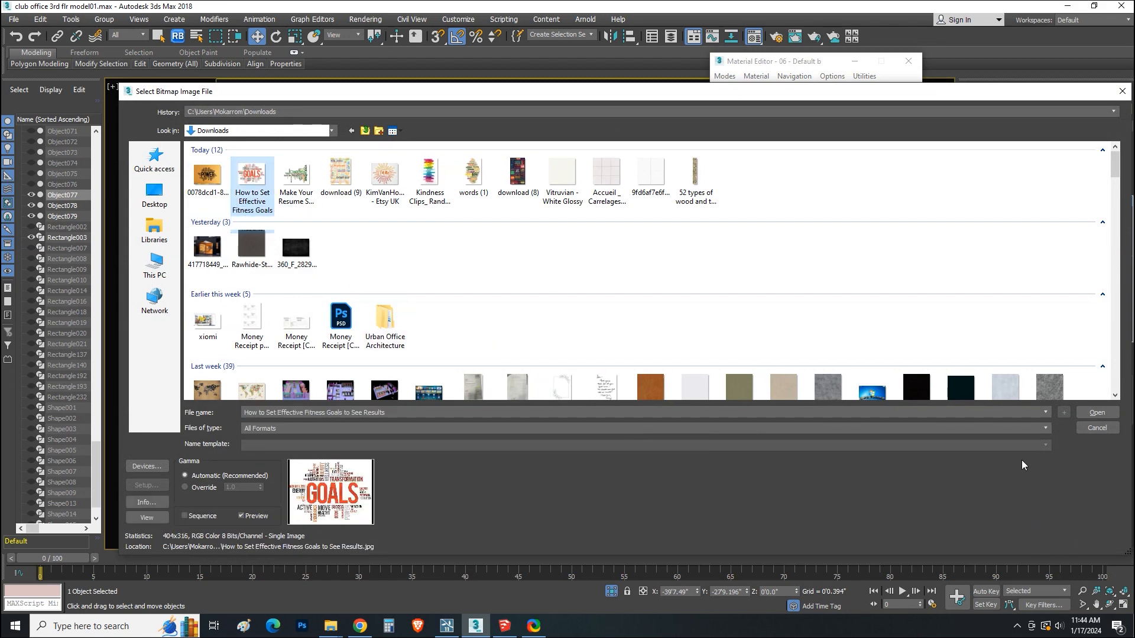
click(1094, 412)
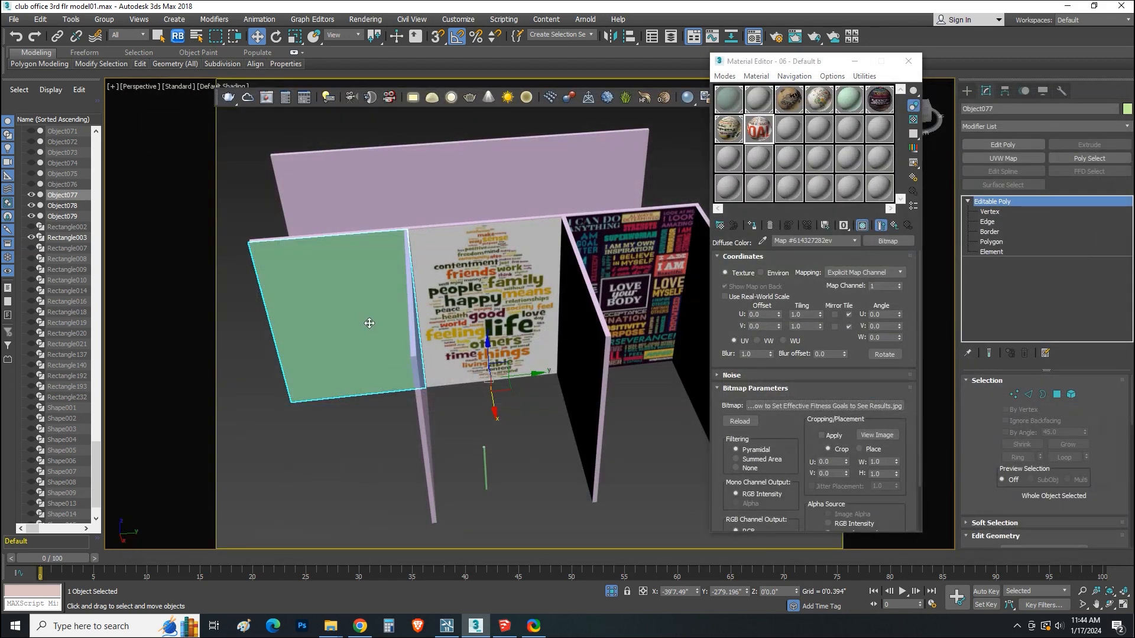
Step: Assign the GOALS material to the left-hand wall panel and add a UVW Map with Box mapping
click(752, 227)
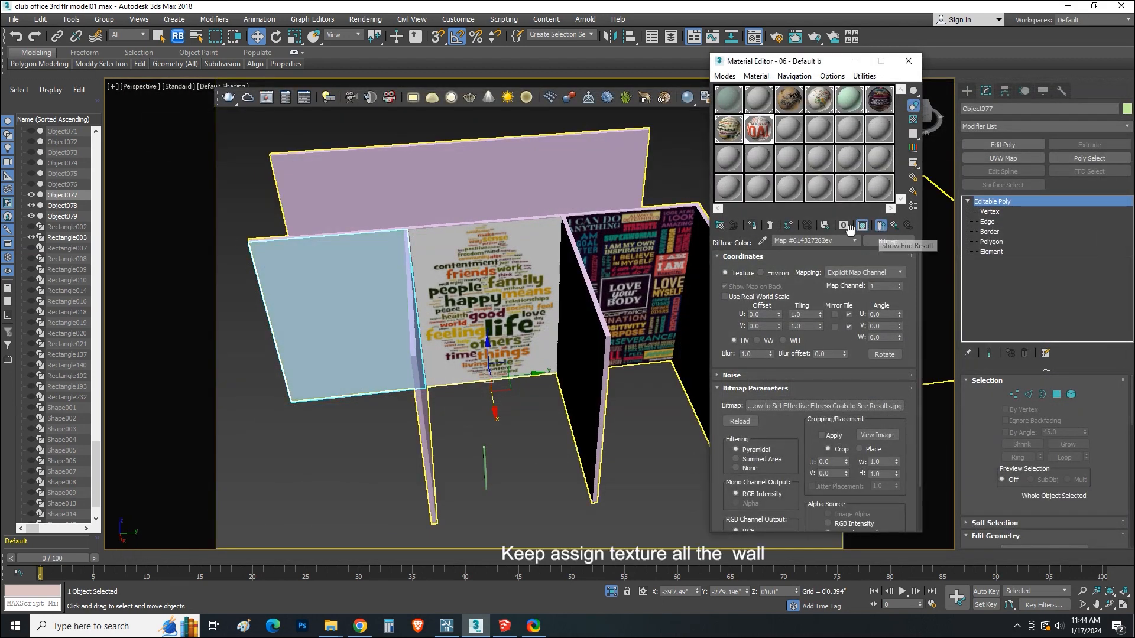
click(1007, 159)
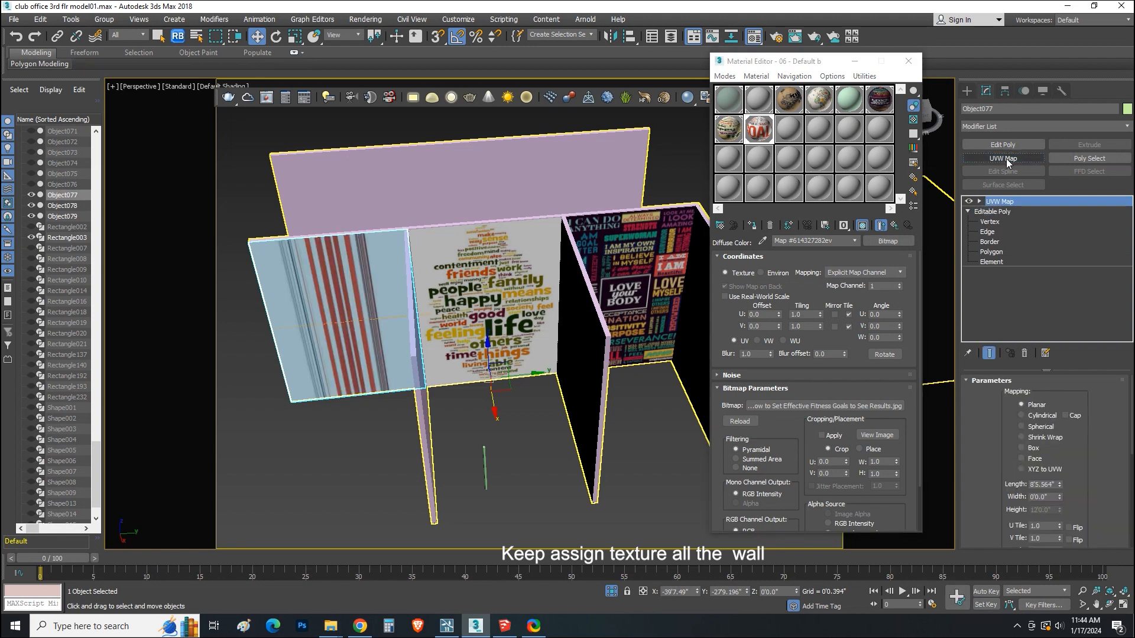
click(1023, 448)
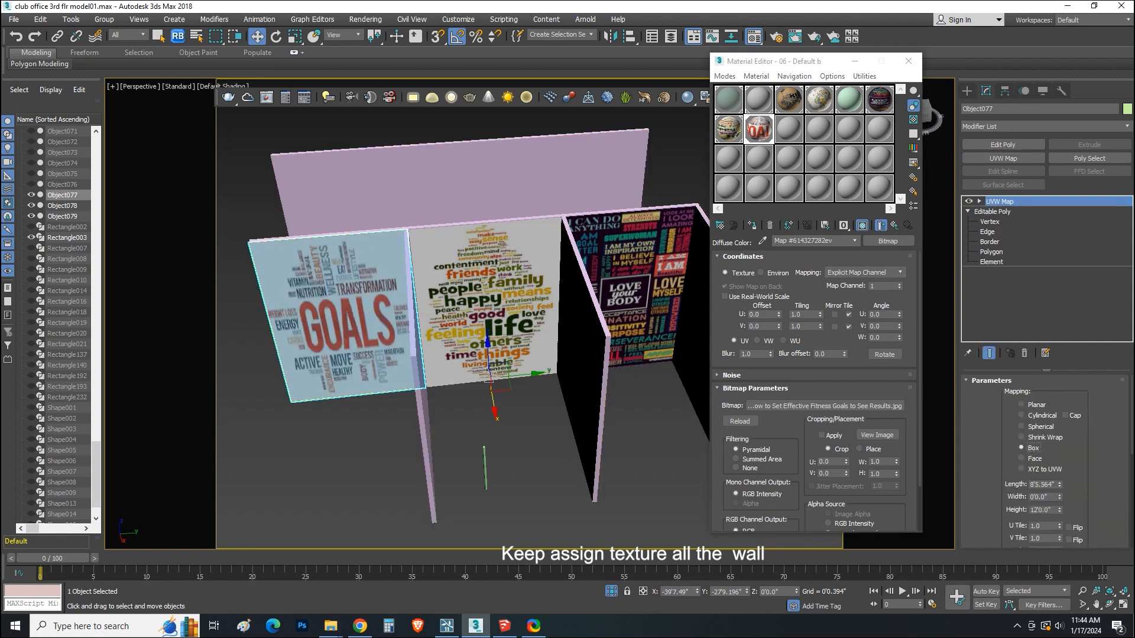
Step: Replace the left-hand wall panel's diffuse bitmap with the POWER word art, 0078dcd1-8133-4d6e-a439-7d6832991a06.jpg
middle_drag(558, 474, 525, 458)
scroll(518, 420, down, 2)
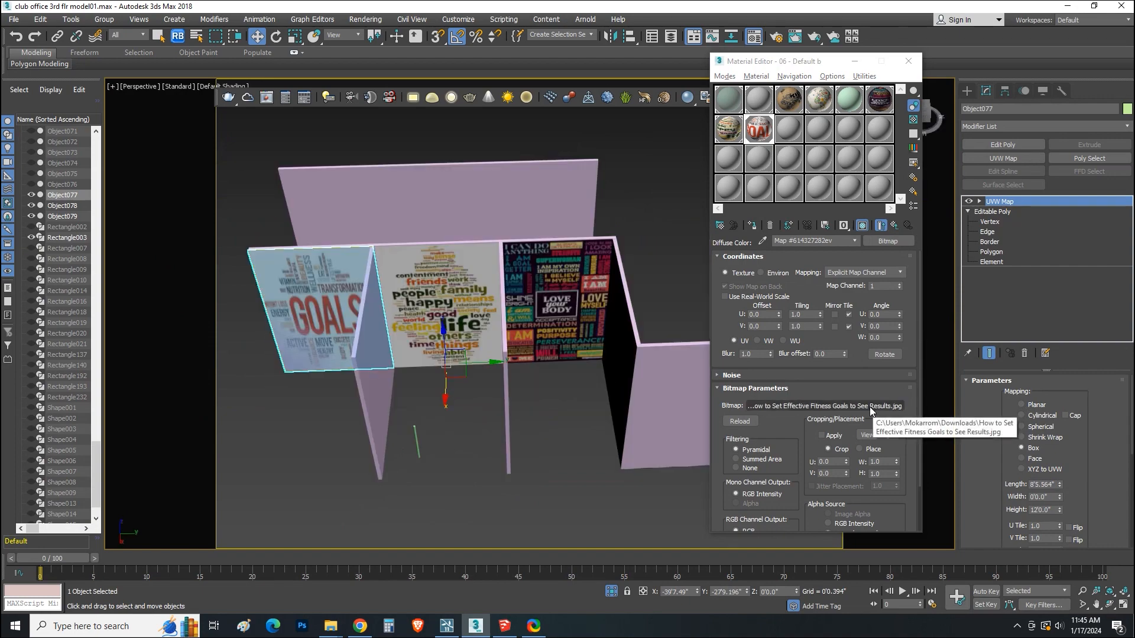
click(870, 407)
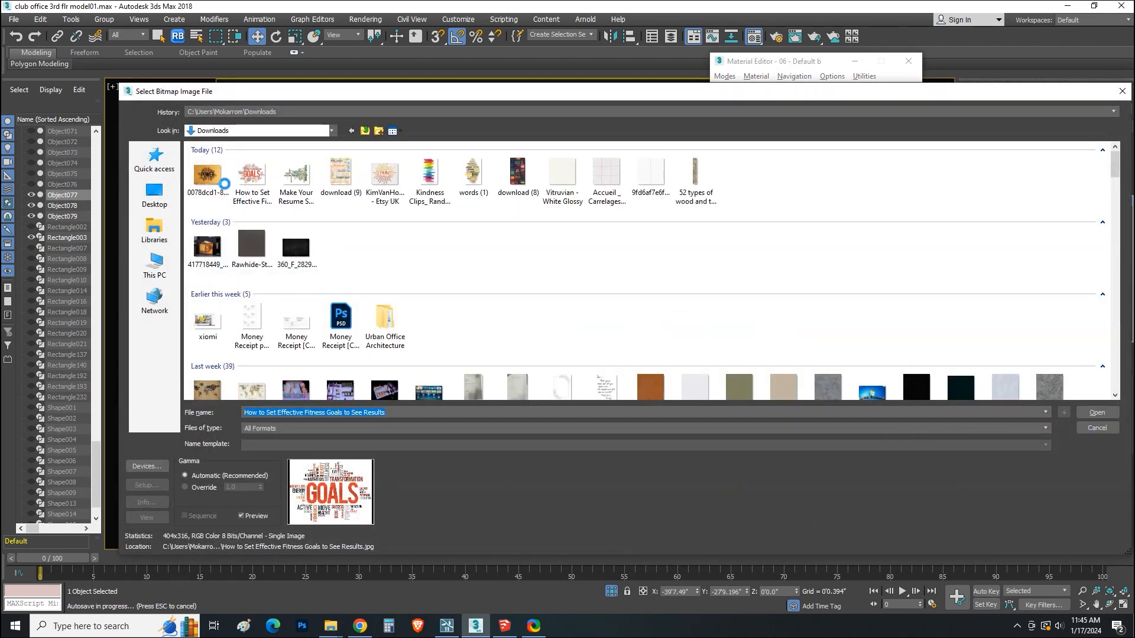
click(218, 183)
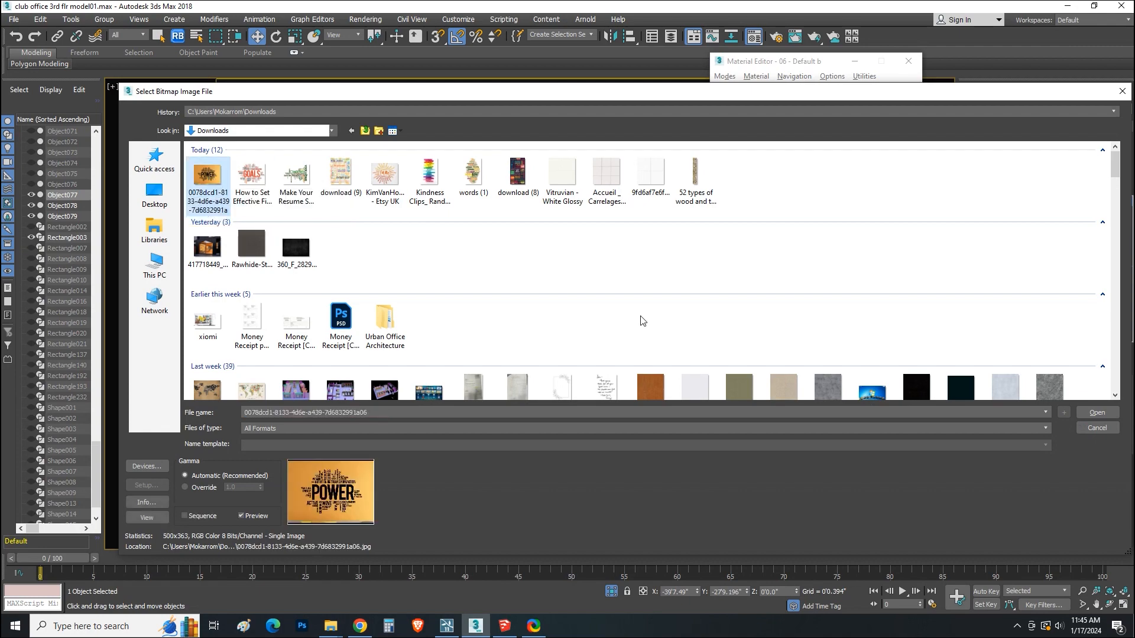
click(1095, 414)
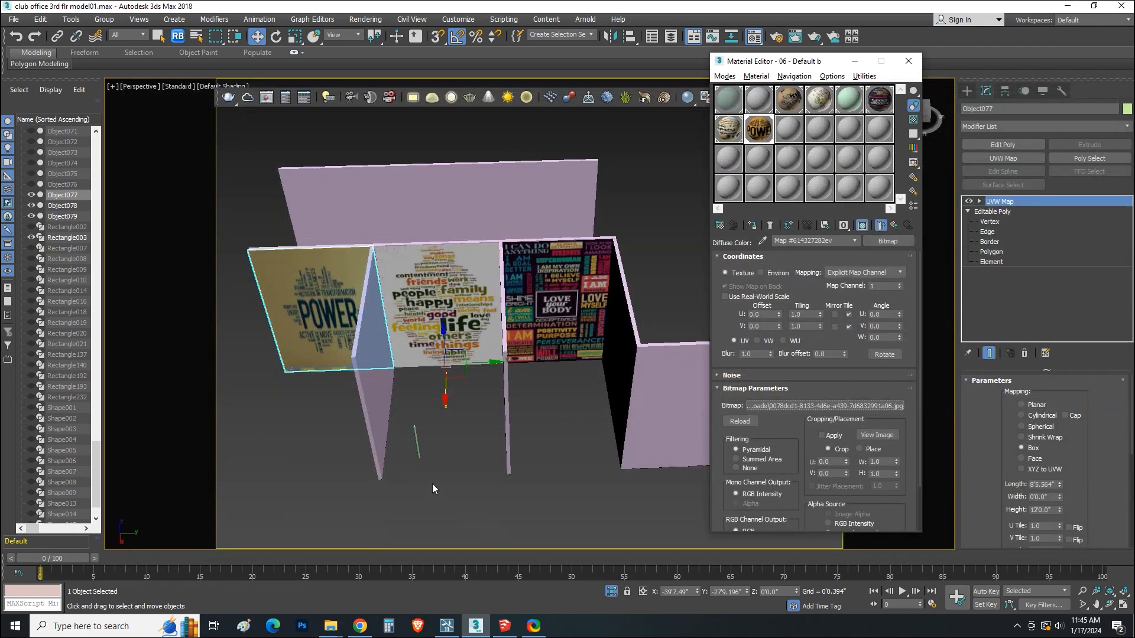
alt+middle_drag(432, 484, 424, 457)
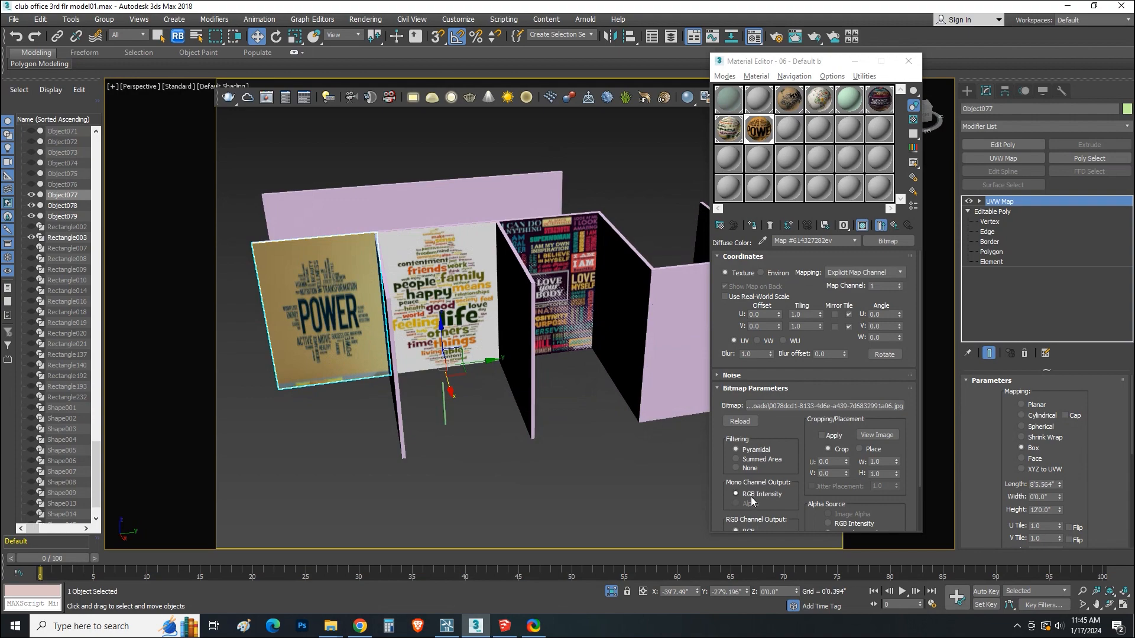
mouse_move(457, 471)
alt+middle_down()
mouse_move(434, 431)
mouse_move(464, 472)
mouse_move(454, 463)
mouse_move(440, 475)
alt+middle_up()
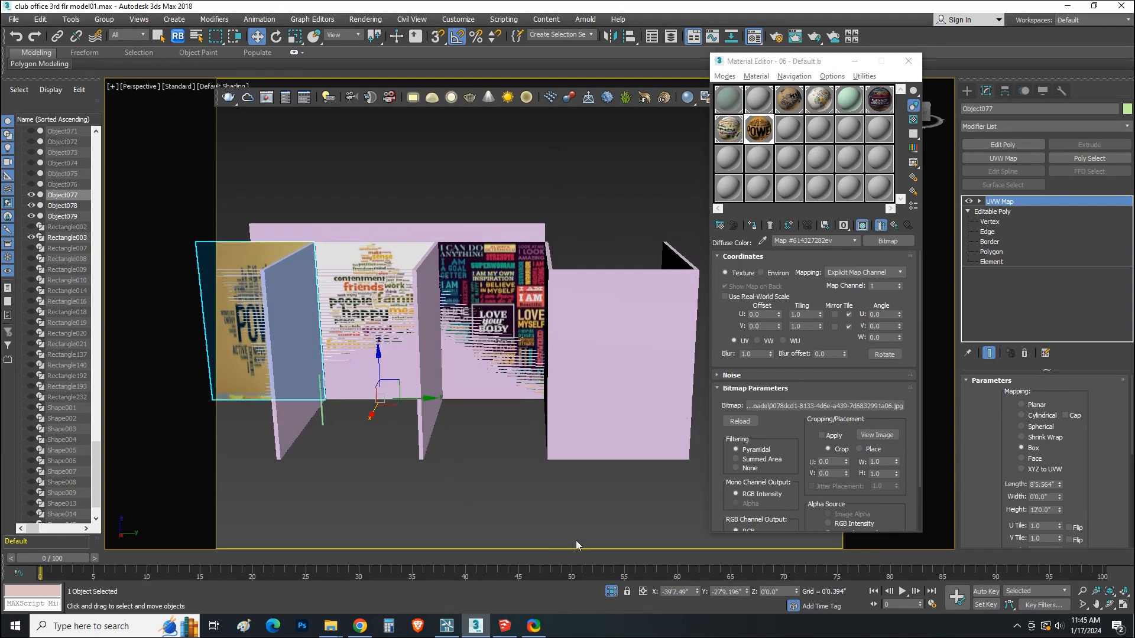
Step: End the isolation and examine the word-art wall panels through the glass office fronts and from above the ceiling beams
alt+middle_drag(515, 488, 470, 444)
click(612, 593)
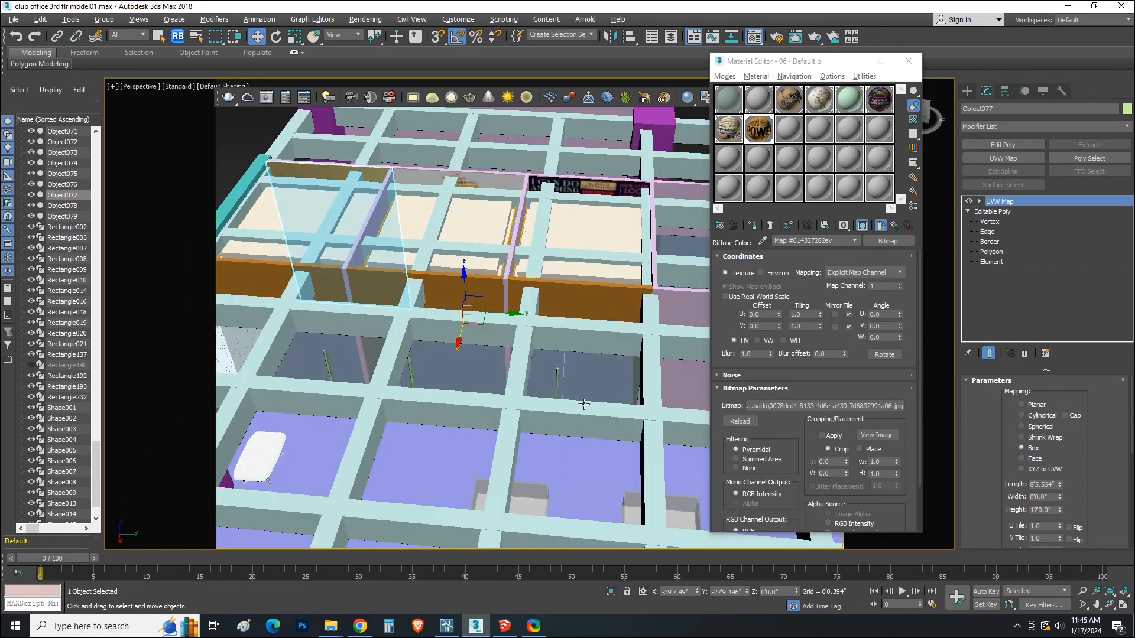
scroll(584, 405, up, 10)
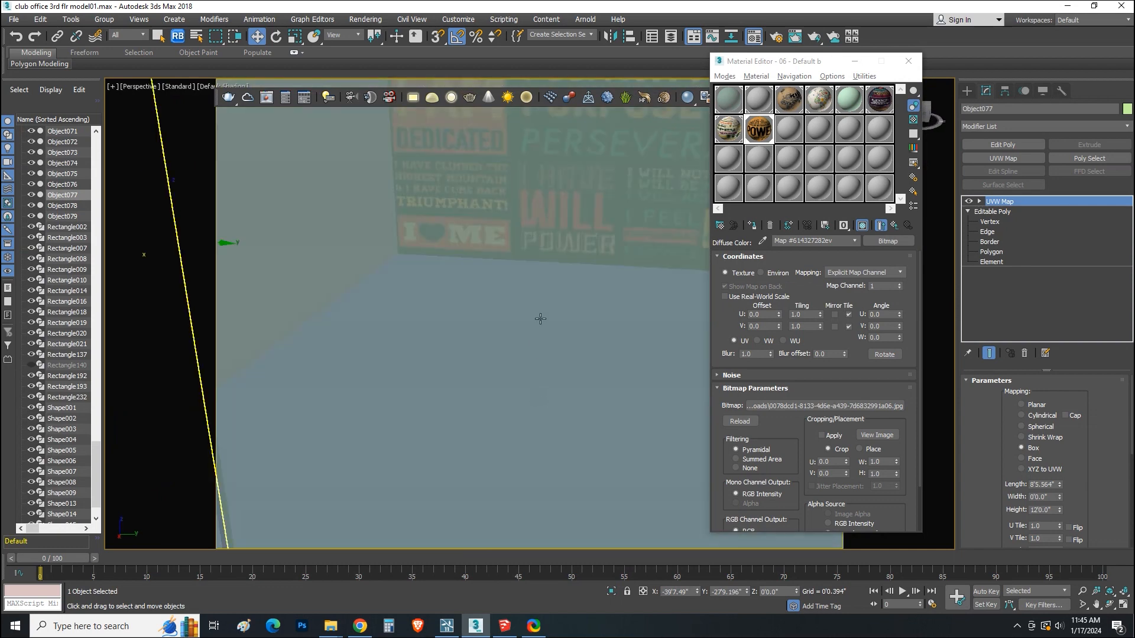
scroll(541, 319, down, 8)
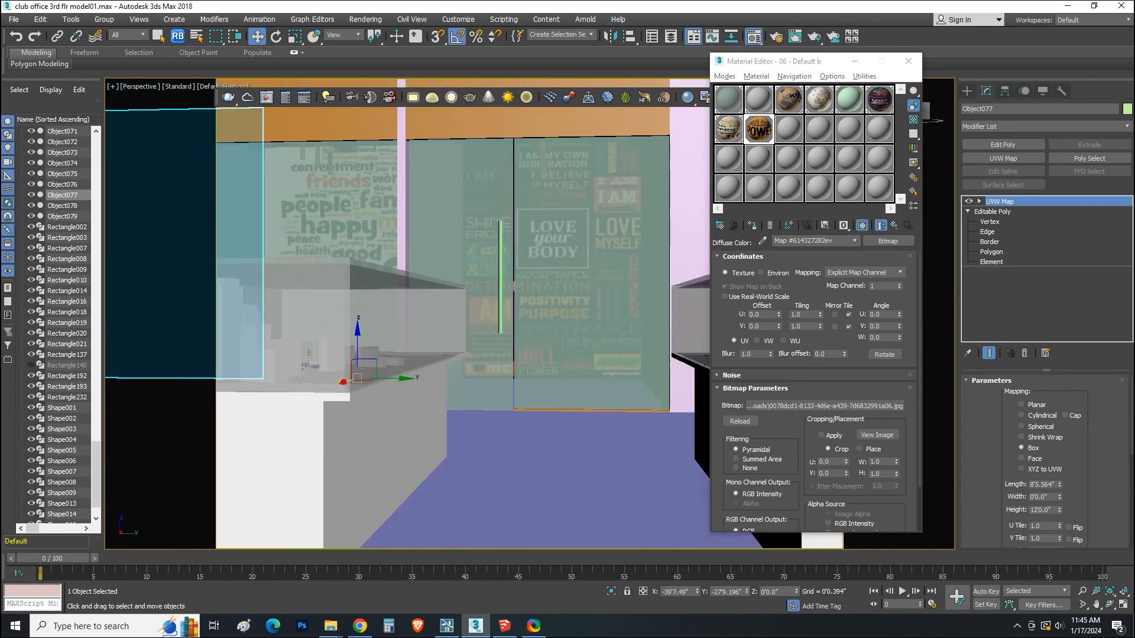
alt+middle_drag(545, 325, 668, 347)
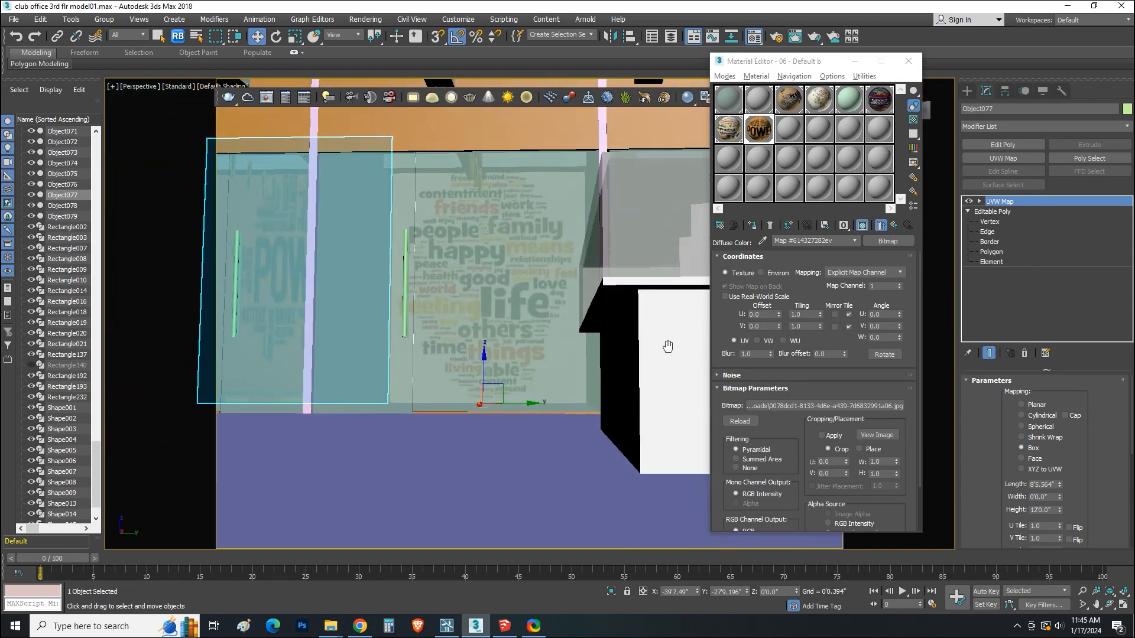
middle_drag(428, 324, 491, 463)
scroll(481, 301, up, 3)
click(979, 202)
scroll(323, 253, down, 4)
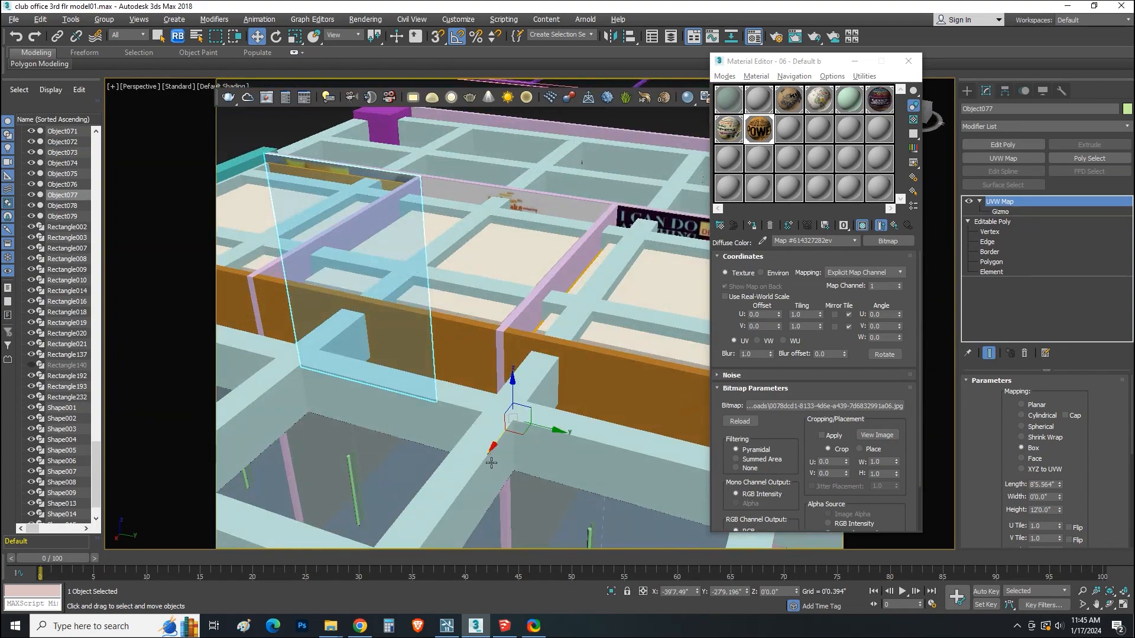
alt+middle_drag(487, 355, 494, 488)
alt+middle_drag(523, 407, 598, 466)
middle_drag(598, 466, 630, 413)
Step: Add the other two word-art panels and the partition wall object to the selection and isolate all four
ctrl+click(448, 236)
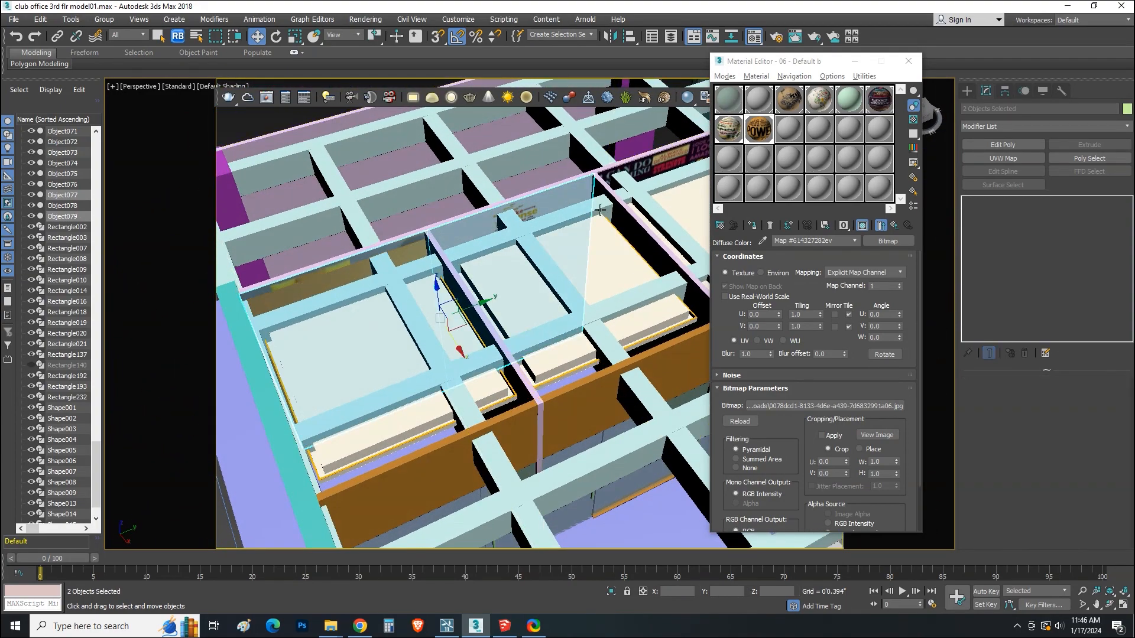
ctrl+click(600, 211)
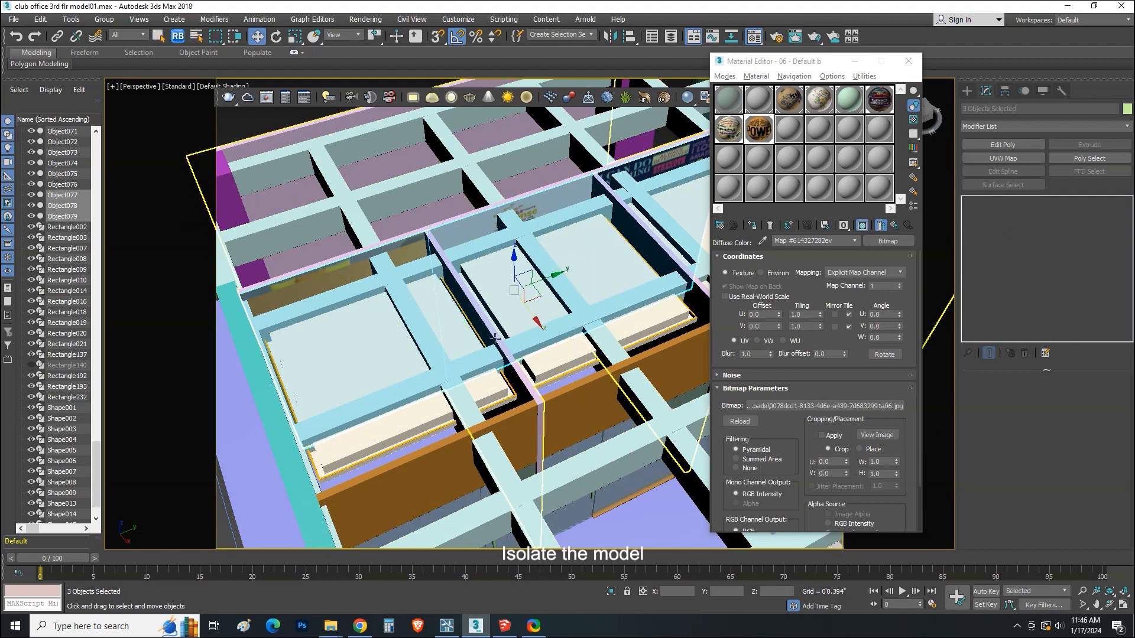
ctrl+click(530, 386)
key(alt+q)
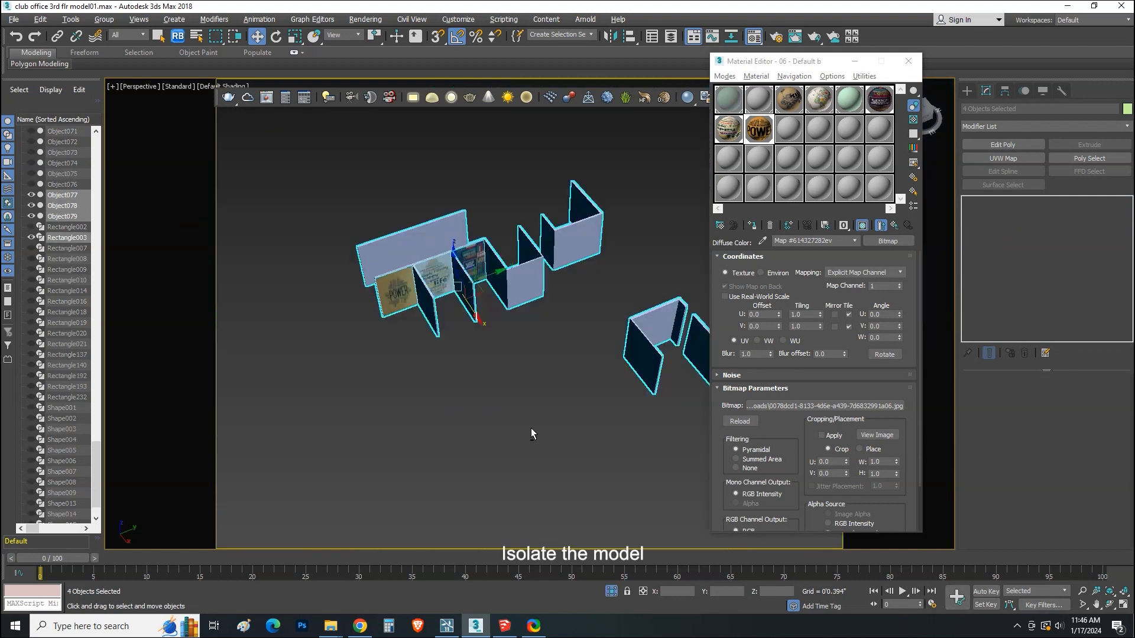
click(534, 627)
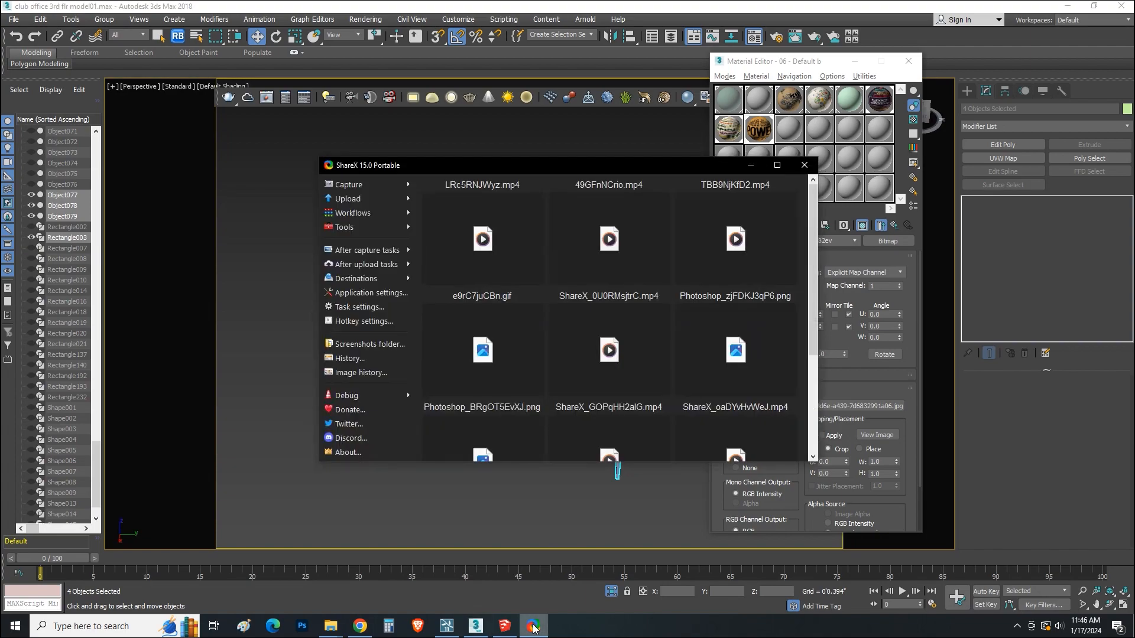
click(534, 627)
click(505, 629)
mouse_move(502, 491)
middle_down()
mouse_move(461, 557)
mouse_move(459, 476)
middle_up()
key(alt+Tab)
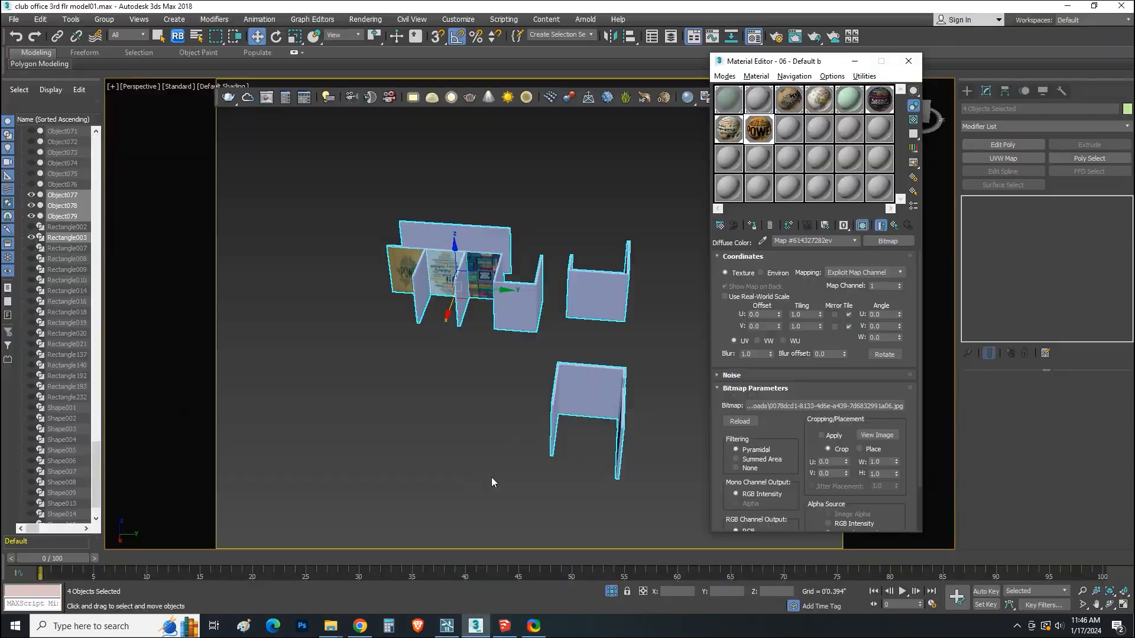
Step: Add an Edit Poly modifier to the isolated partition wall object and enter its Polygon level
scroll(417, 321, up, 3)
click(505, 626)
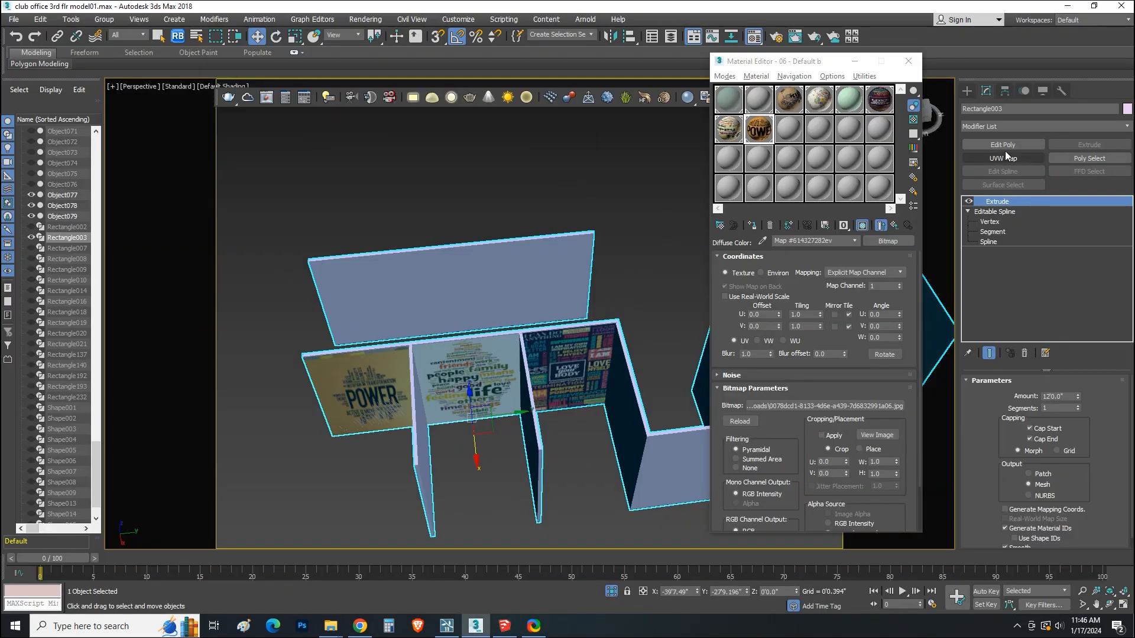
click(1003, 145)
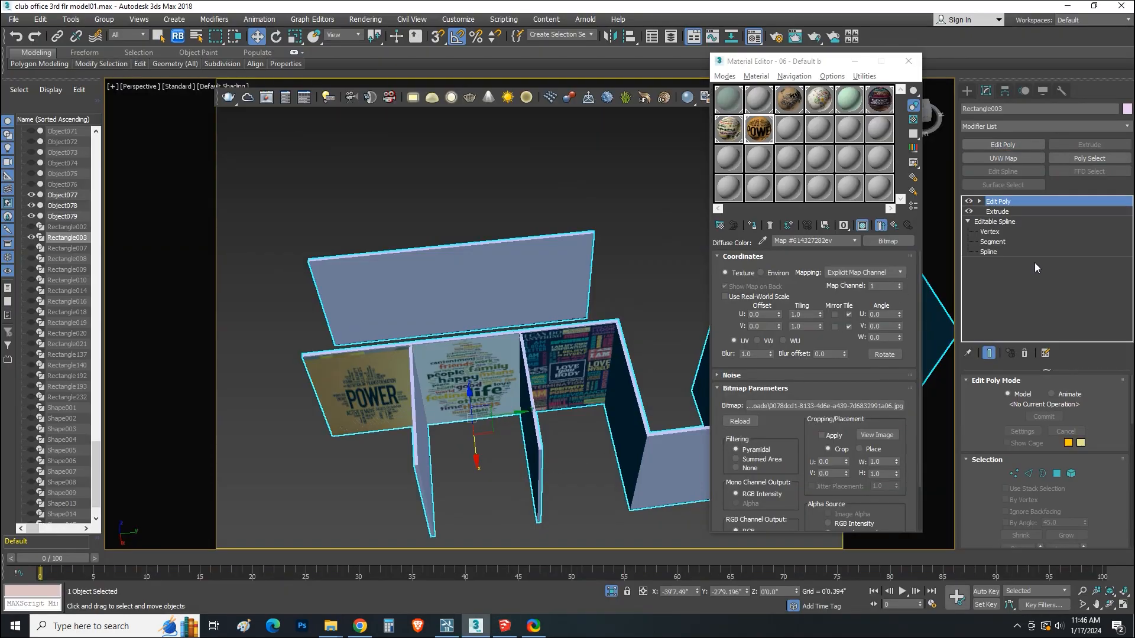
click(1058, 474)
alt+middle_drag(449, 466, 560, 427)
Step: Select the inner side faces of the two partitions flanking the middle word-cloud panel
click(480, 398)
alt+middle_drag(561, 426, 452, 452)
ctrl+click(645, 368)
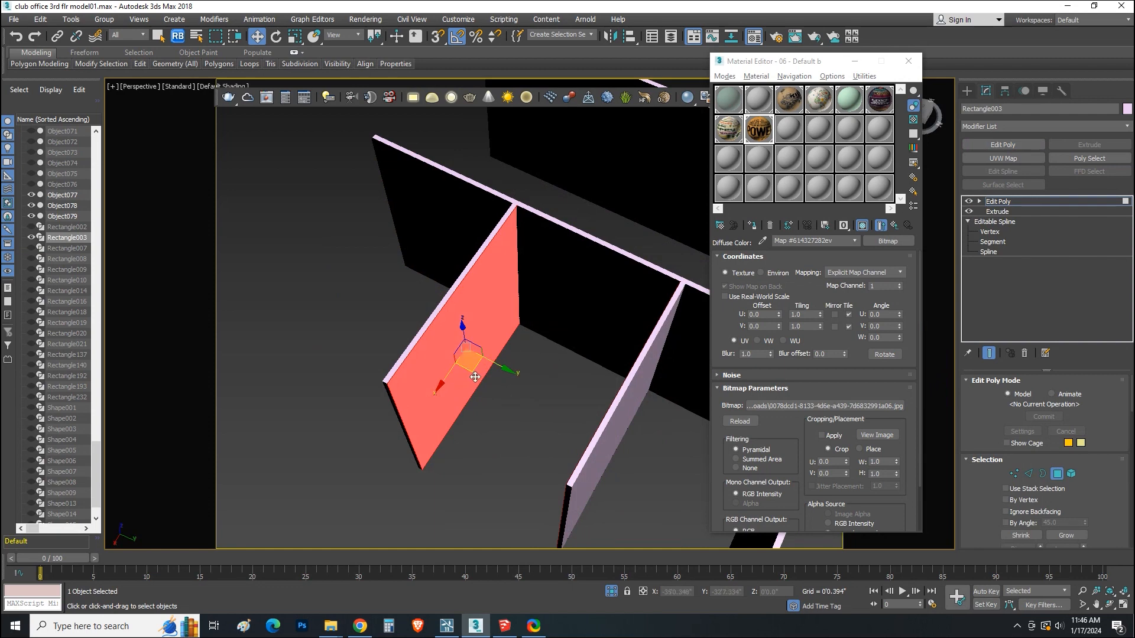
click(434, 383)
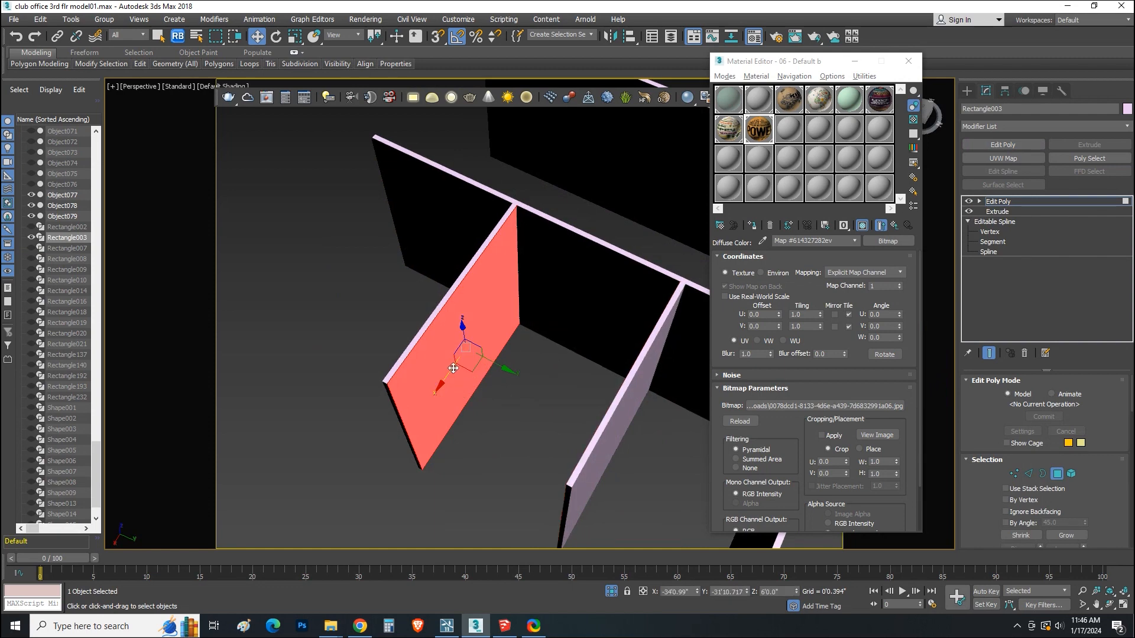
scroll(435, 350, up, 2)
alt+middle_drag(480, 378, 556, 372)
middle_drag(556, 372, 465, 408)
ctrl+click(591, 391)
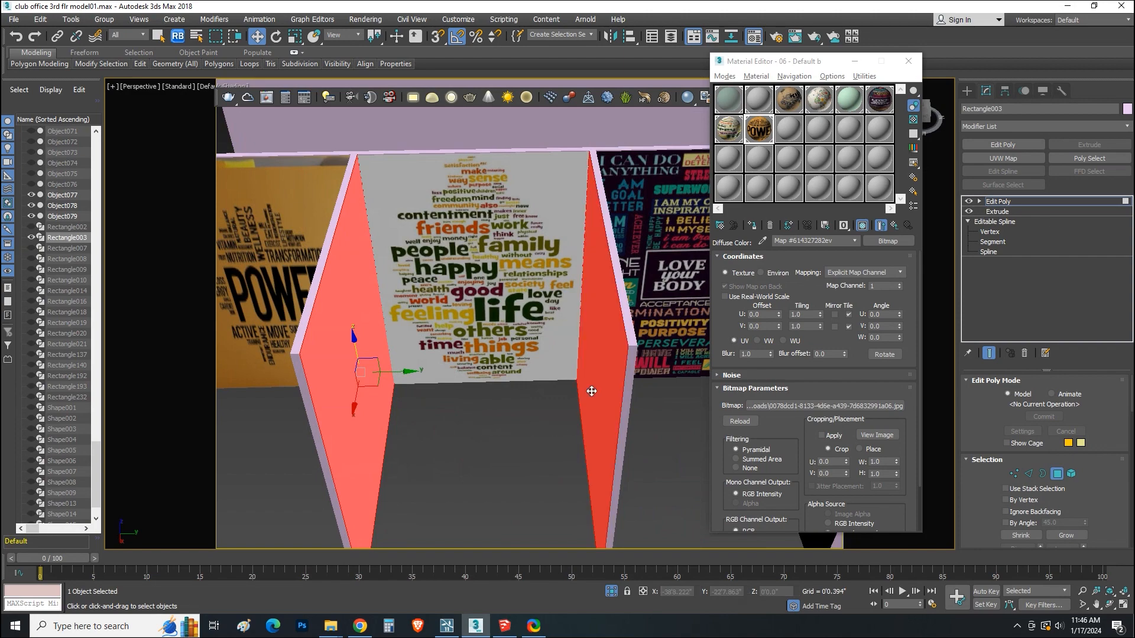
middle_drag(526, 438, 527, 399)
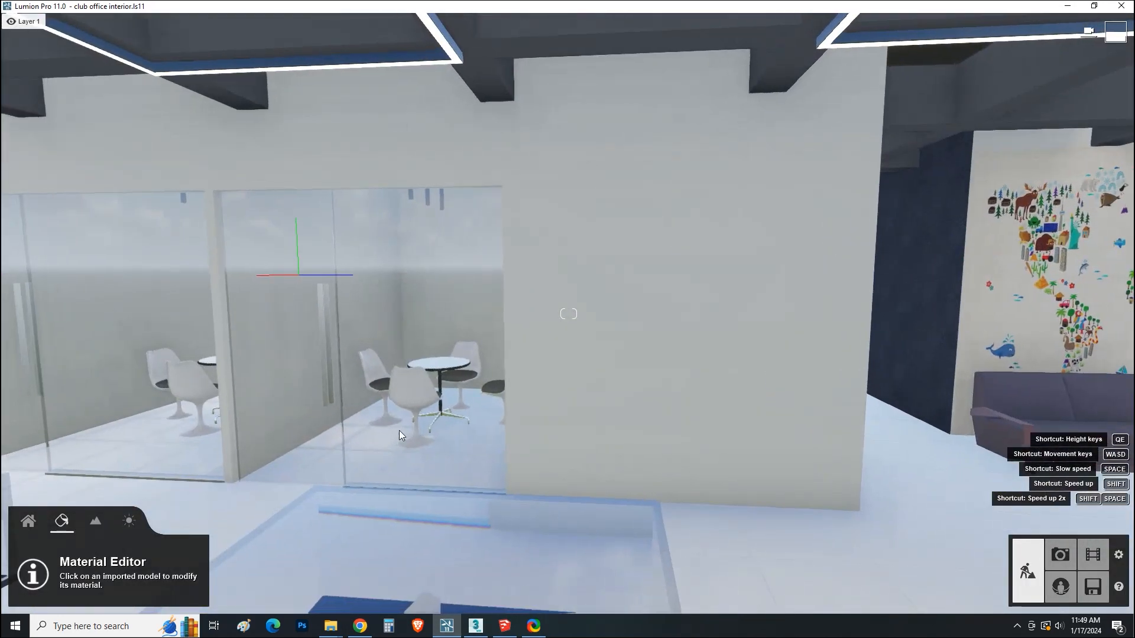
Step: Look over the walls of the glass-fronted meeting rooms in the Lumion scene, and return to 3ds Max
right_drag(399, 431, 558, 424)
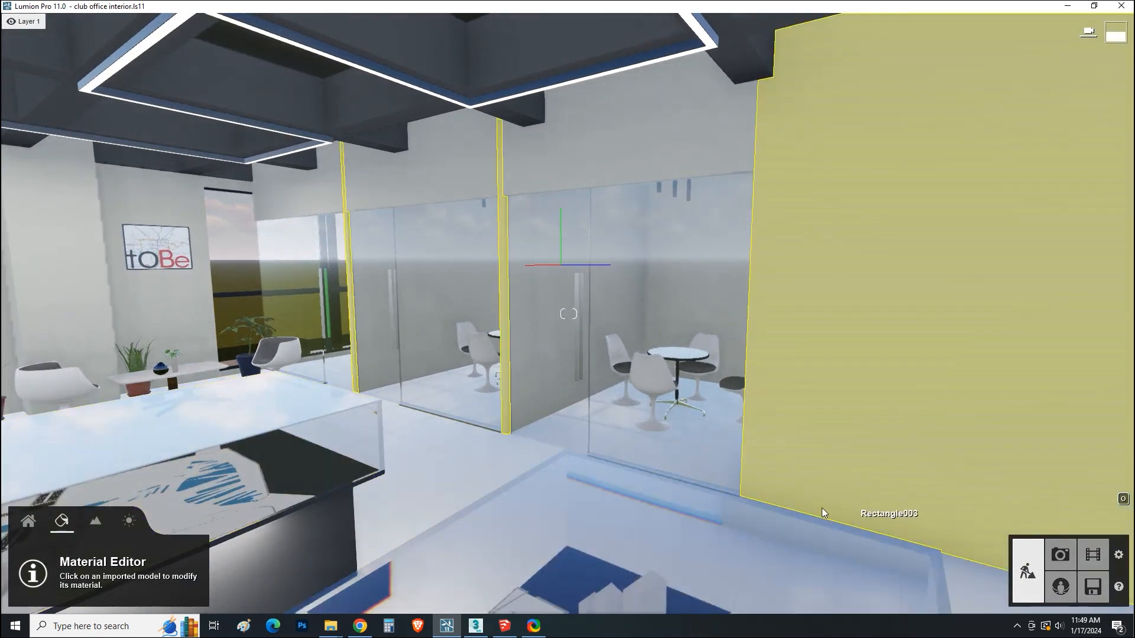
right_drag(822, 509, 473, 507)
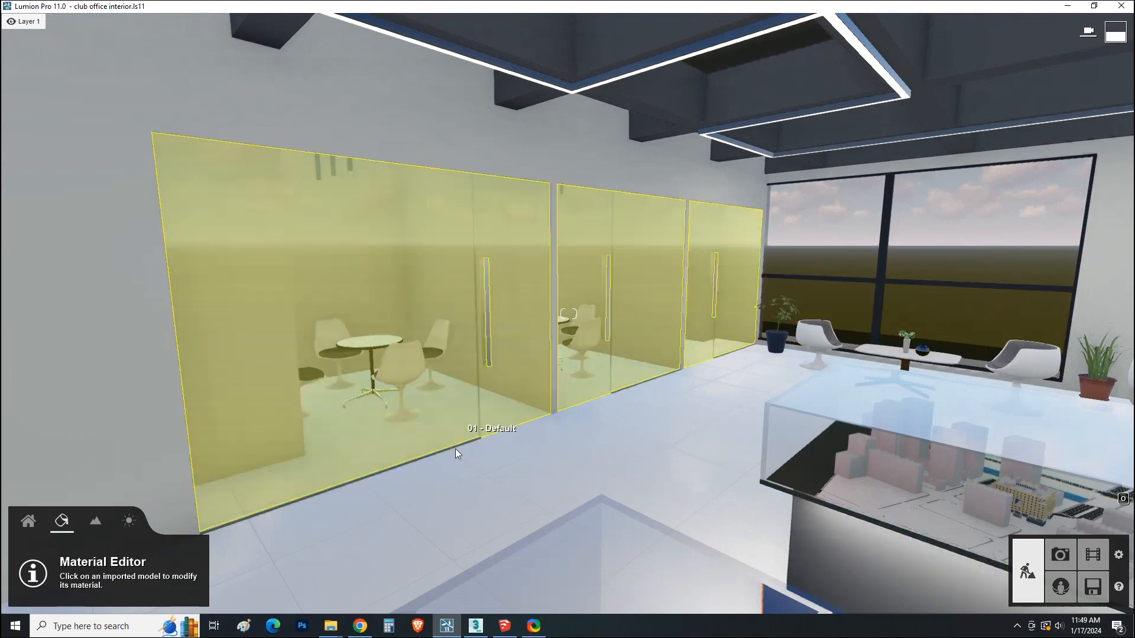
click(507, 632)
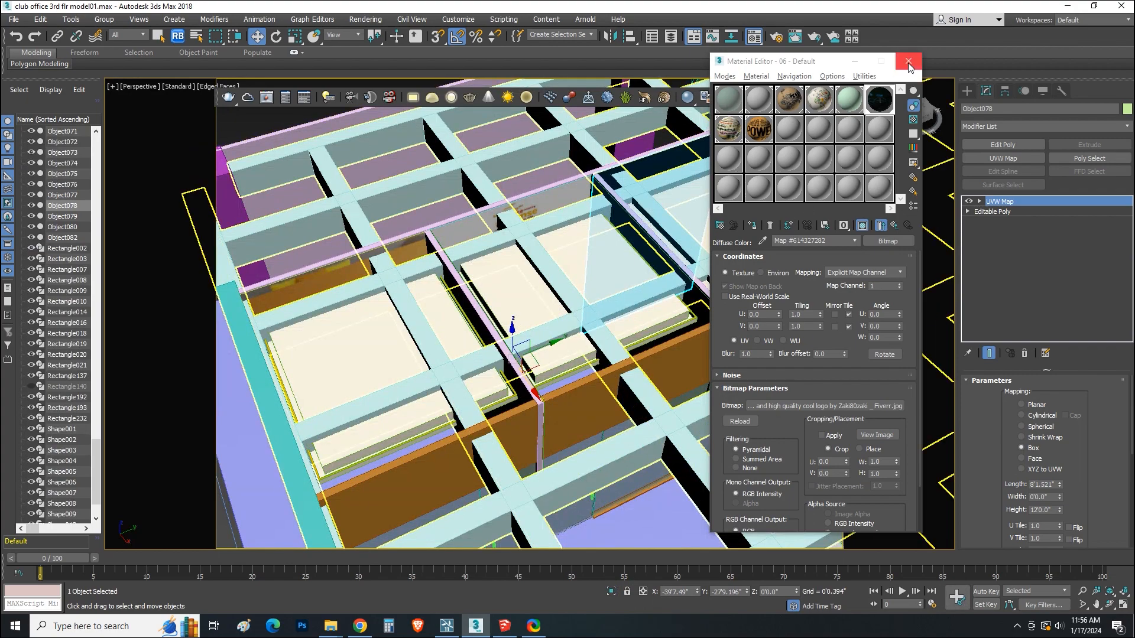
Step: Close the Material Editor and examine the glass-fronted rooms and their partition walls around the office
click(909, 63)
alt+middle_drag(680, 355, 854, 367)
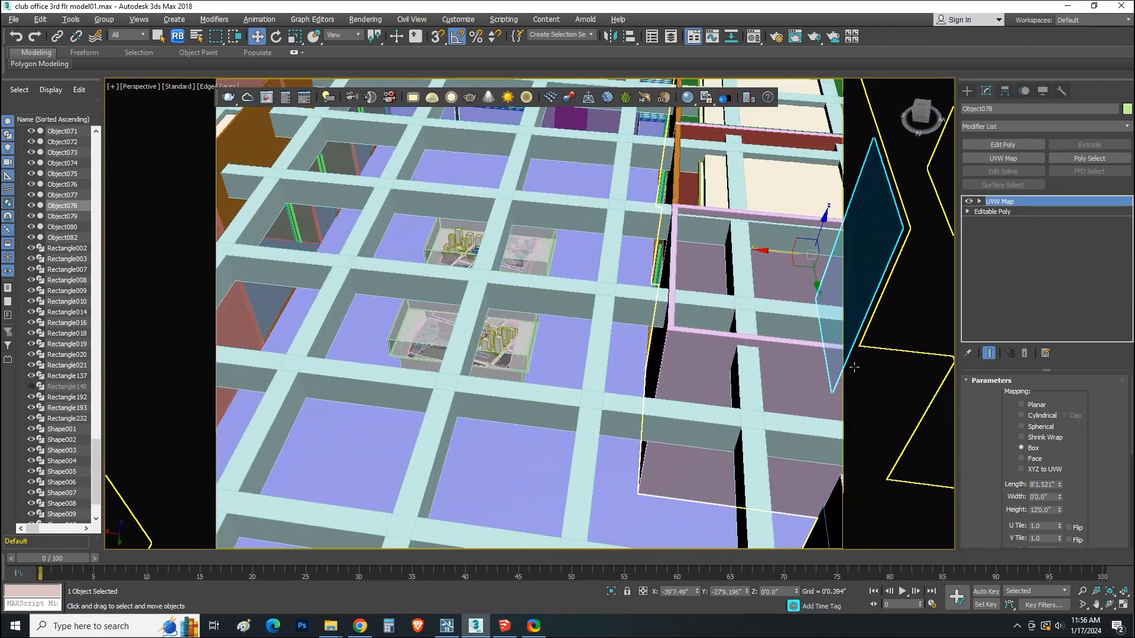
scroll(630, 411, up, 4)
scroll(451, 423, up, 6)
alt+middle_drag(383, 393, 434, 328)
middle_drag(523, 190, 593, 436)
middle_drag(356, 417, 583, 434)
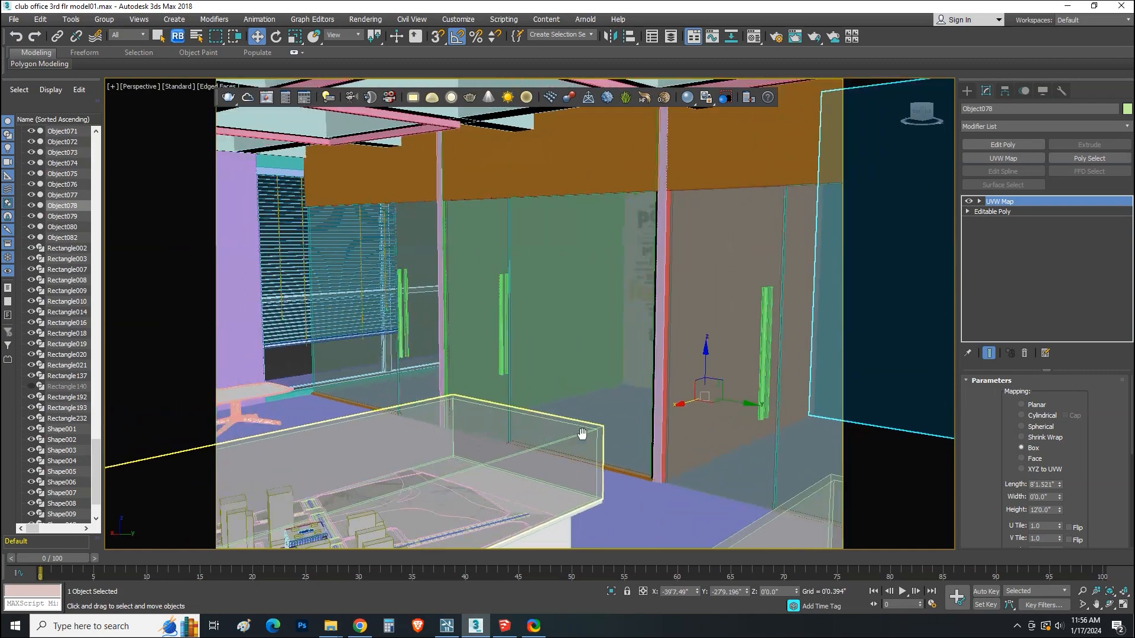
scroll(582, 435, down, 3)
alt+middle_drag(308, 408, 781, 440)
scroll(593, 410, up, 5)
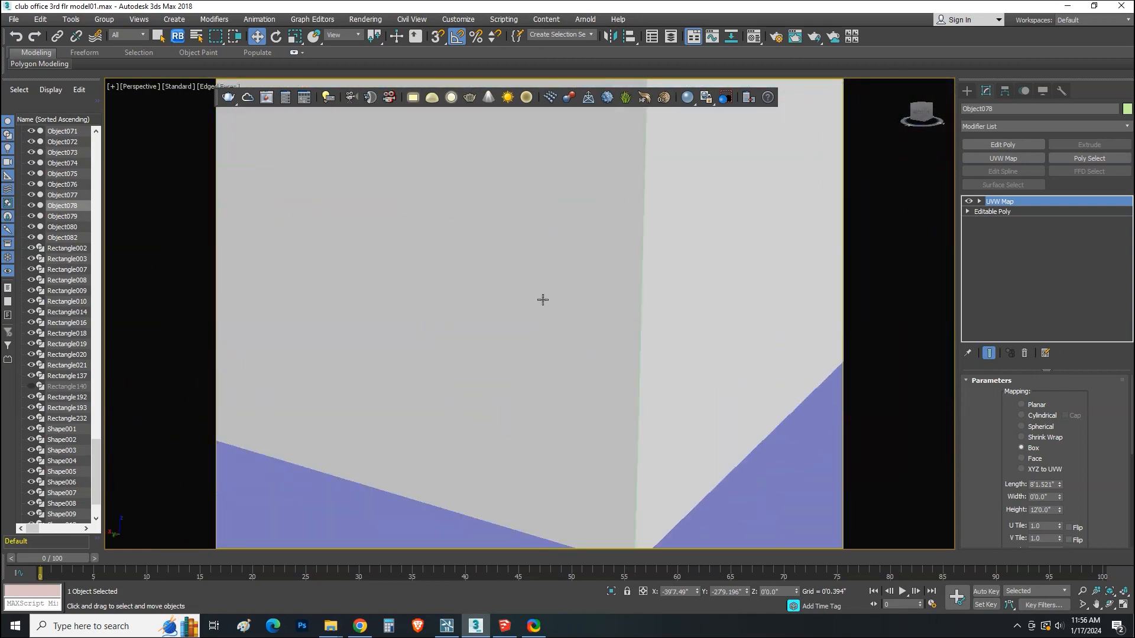
scroll(543, 300, down, 4)
middle_drag(525, 278, 640, 496)
middle_drag(520, 237, 545, 358)
scroll(627, 463, down, 4)
middle_drag(435, 290, 517, 396)
middle_drag(450, 366, 530, 405)
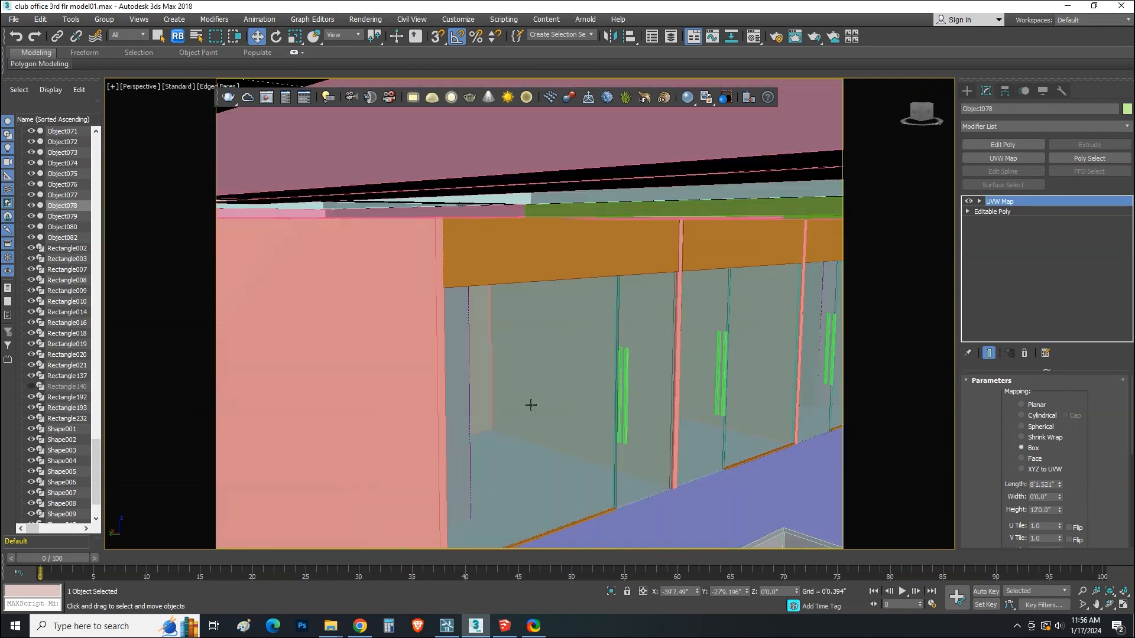
scroll(531, 405, down, 2)
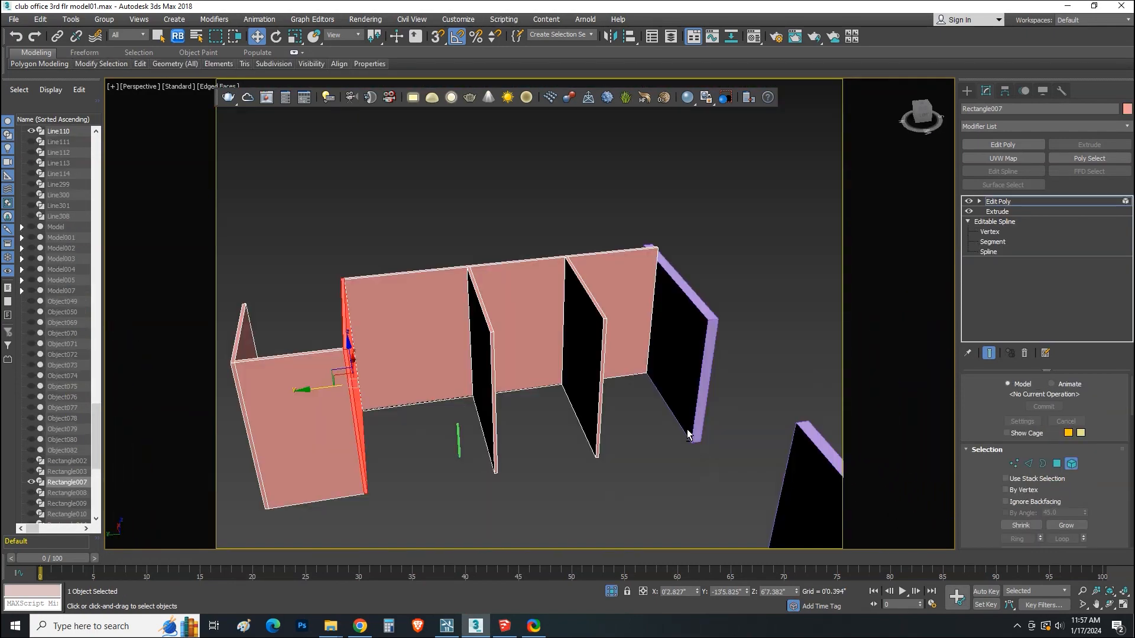
Step: Add the two middle partitions of the salmon wall object to the selected end partition and detach all three as a separate object
alt+middle_drag(541, 435, 520, 377)
ctrl+click(482, 339)
ctrl+click(556, 309)
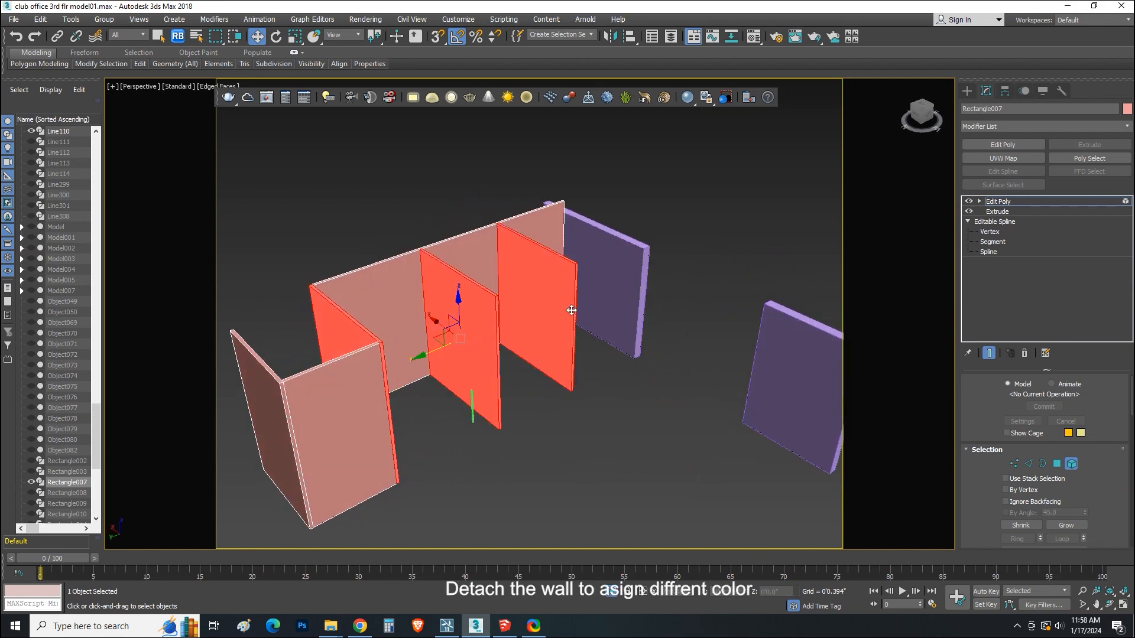
alt+middle_drag(612, 336, 595, 380)
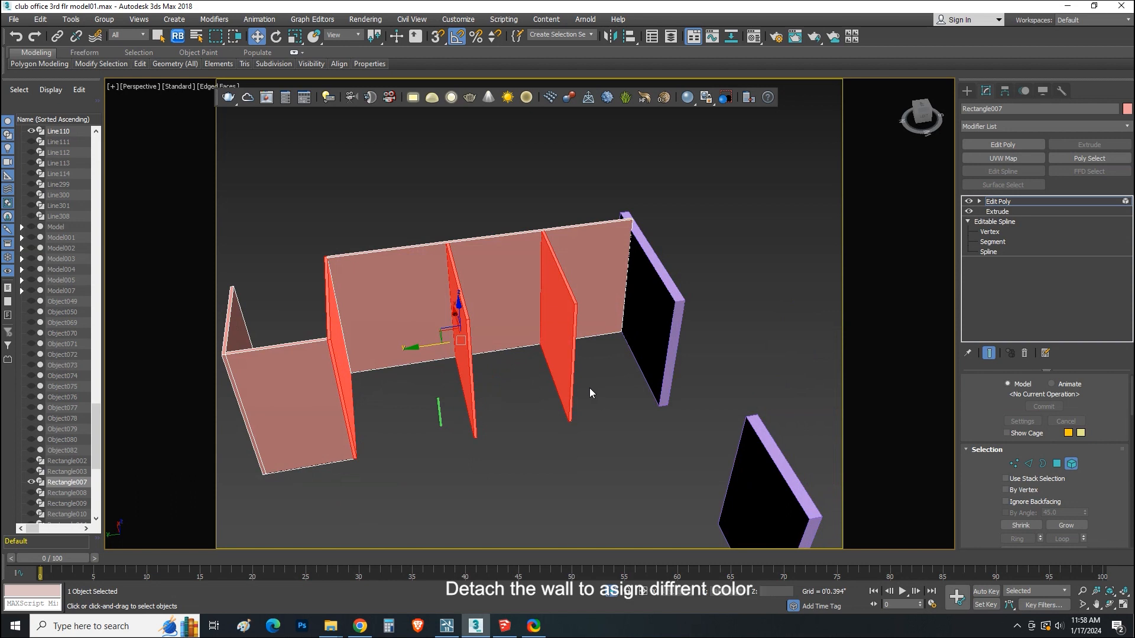
scroll(981, 450, down, 3)
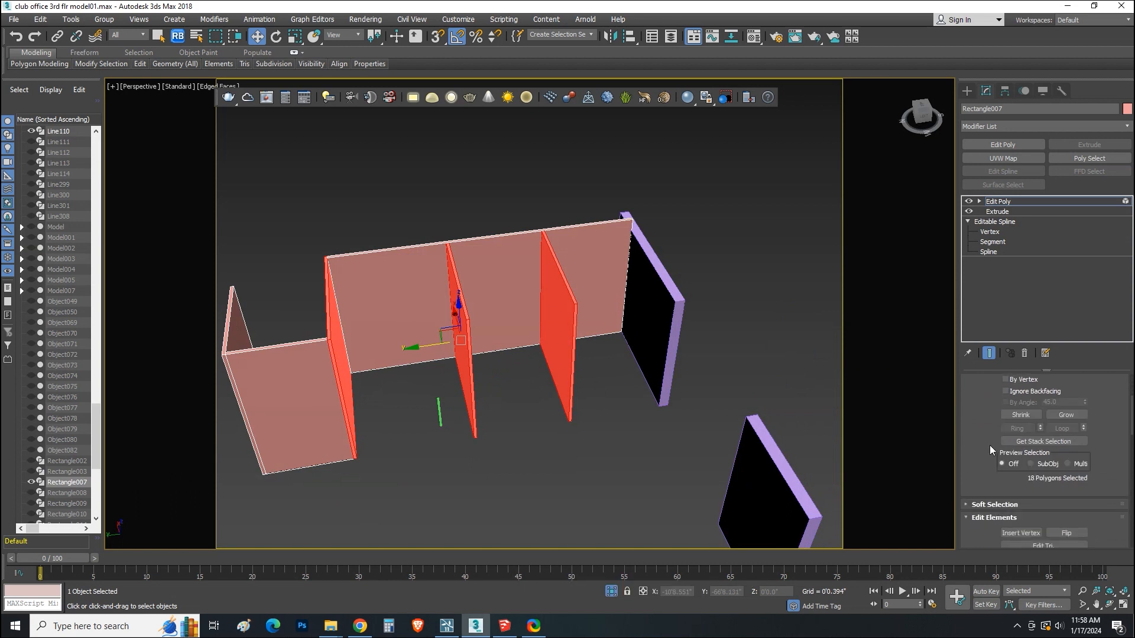
scroll(987, 455, down, 5)
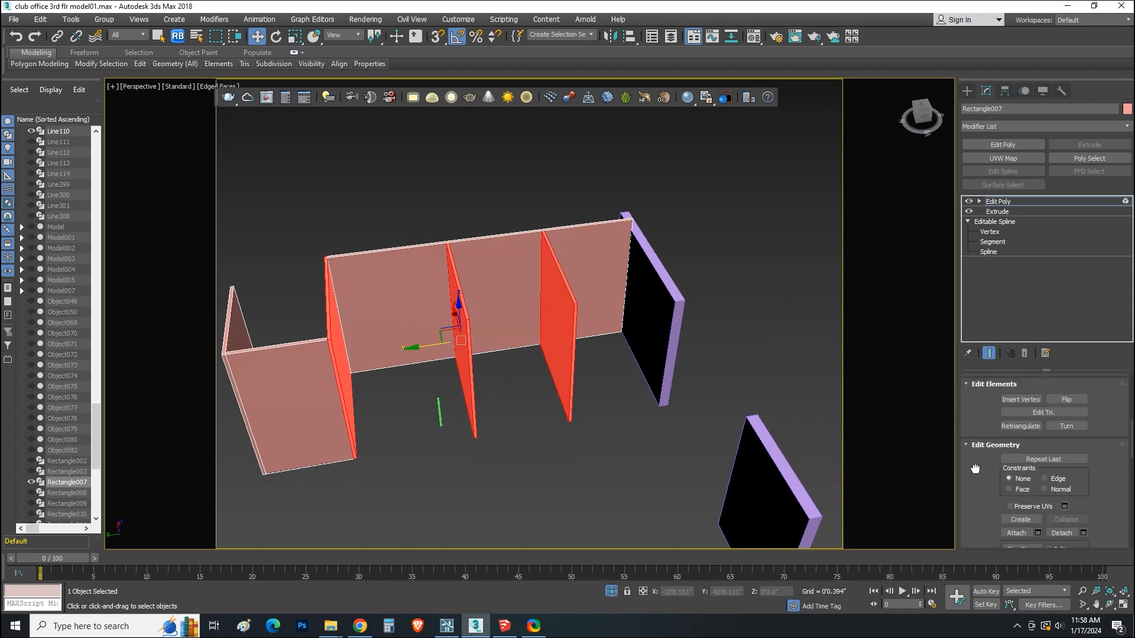
click(1057, 490)
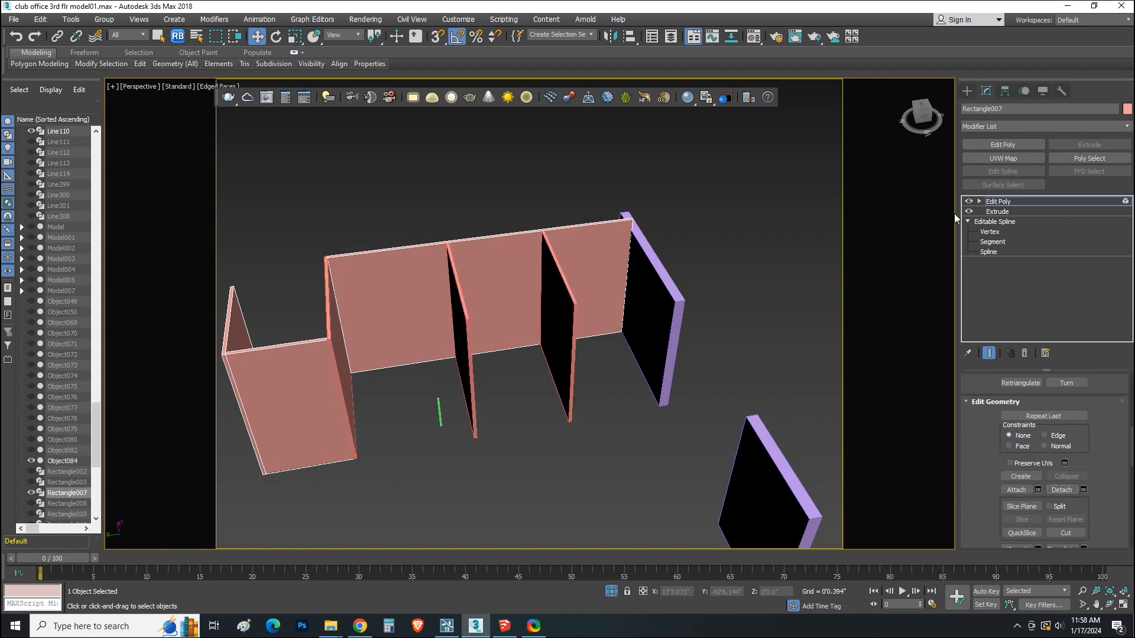
Step: Detach the long back wall of the salmon wall object as a separate object and leave polygon editing
click(484, 261)
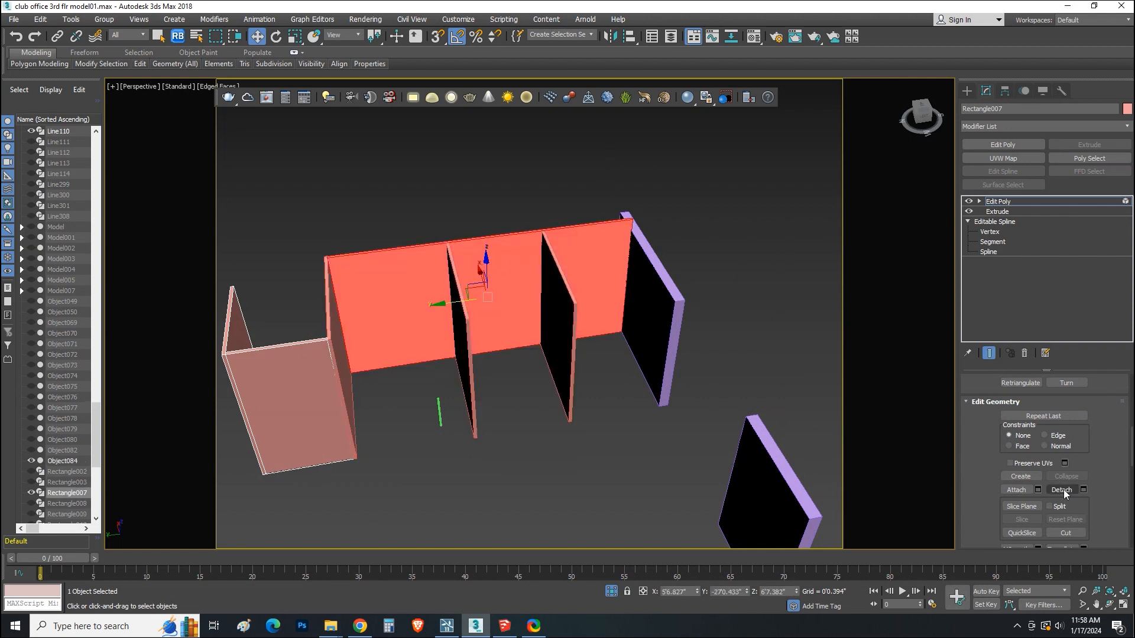
click(1062, 490)
click(1003, 206)
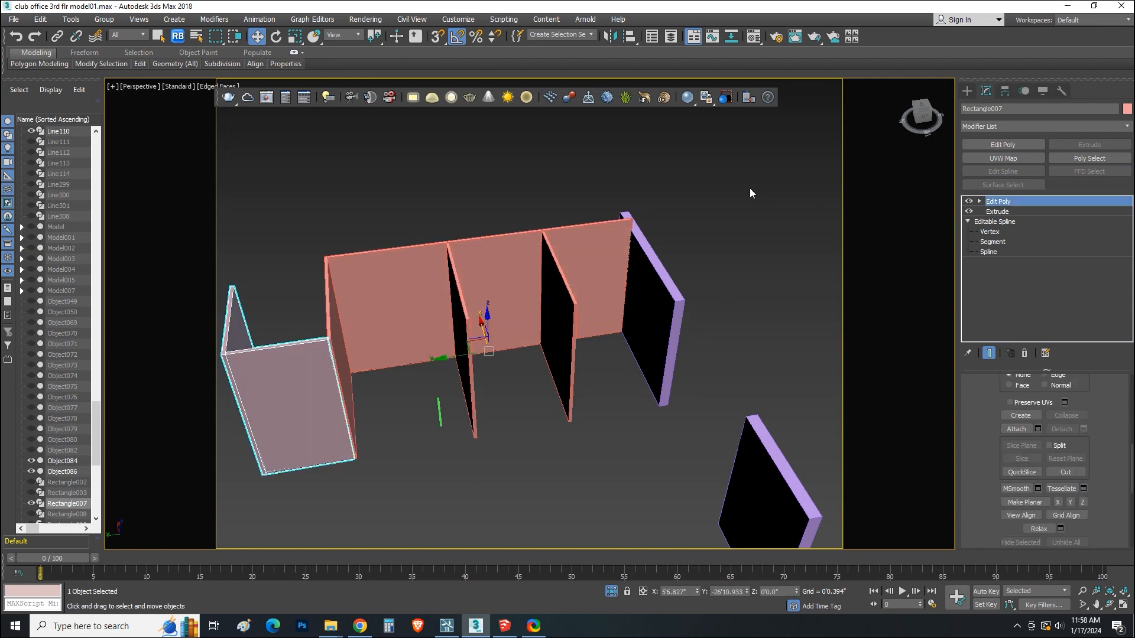
click(662, 309)
middle_drag(662, 309, 577, 346)
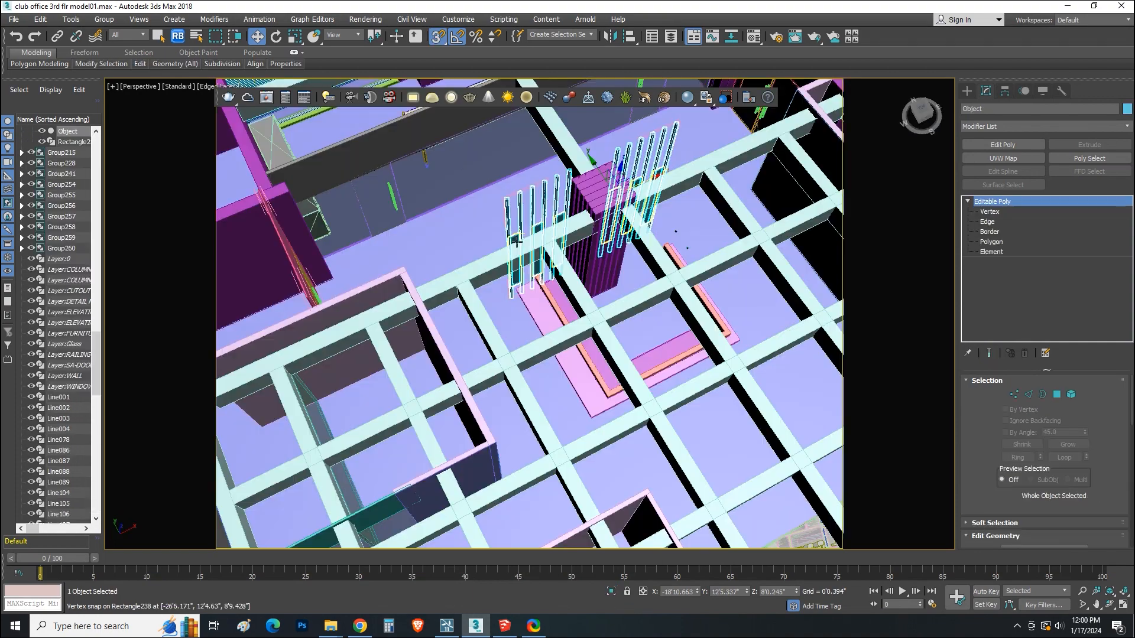
Step: Select the slat screens on both sides of the reception column together with the column's slatted cladding
ctrl+click(515, 239)
alt+middle_drag(582, 222, 608, 251)
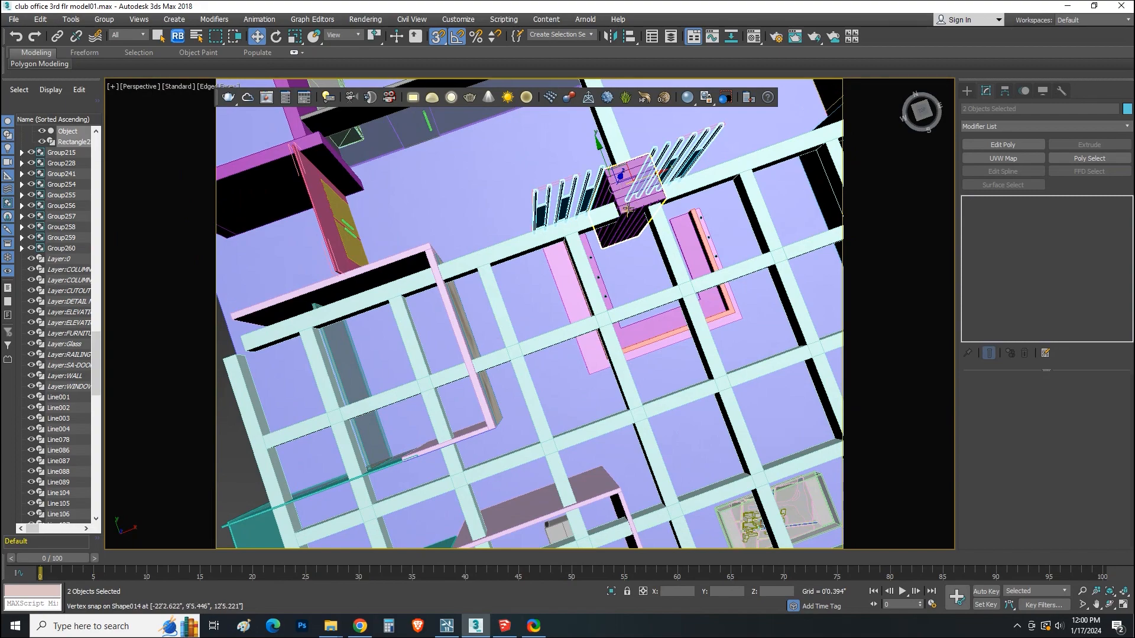
alt+middle_drag(434, 369, 646, 299)
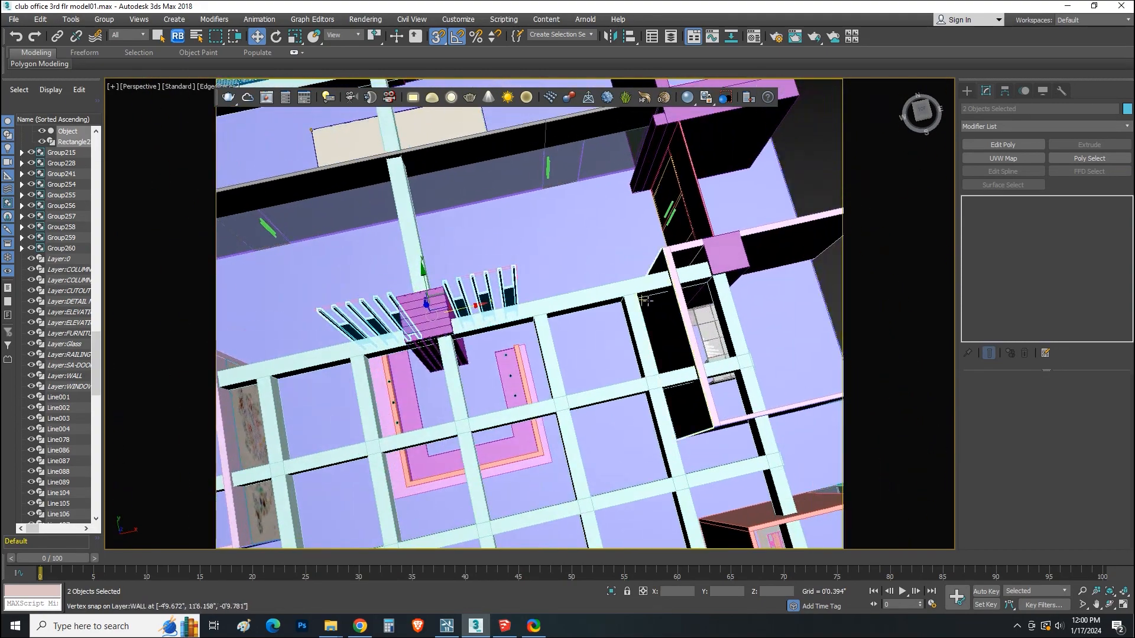
ctrl+click(448, 302)
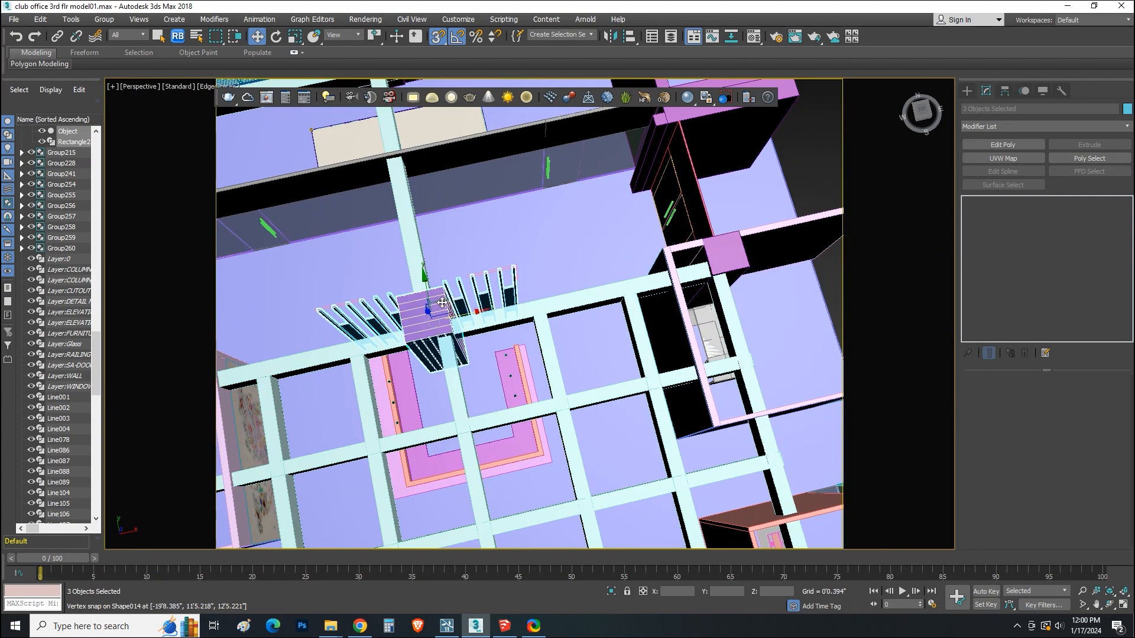
Step: Move the selected slat screens and column cladding out of the office into the empty area beside the floor plan
middle_drag(512, 355, 617, 319)
scroll(618, 319, down, 6)
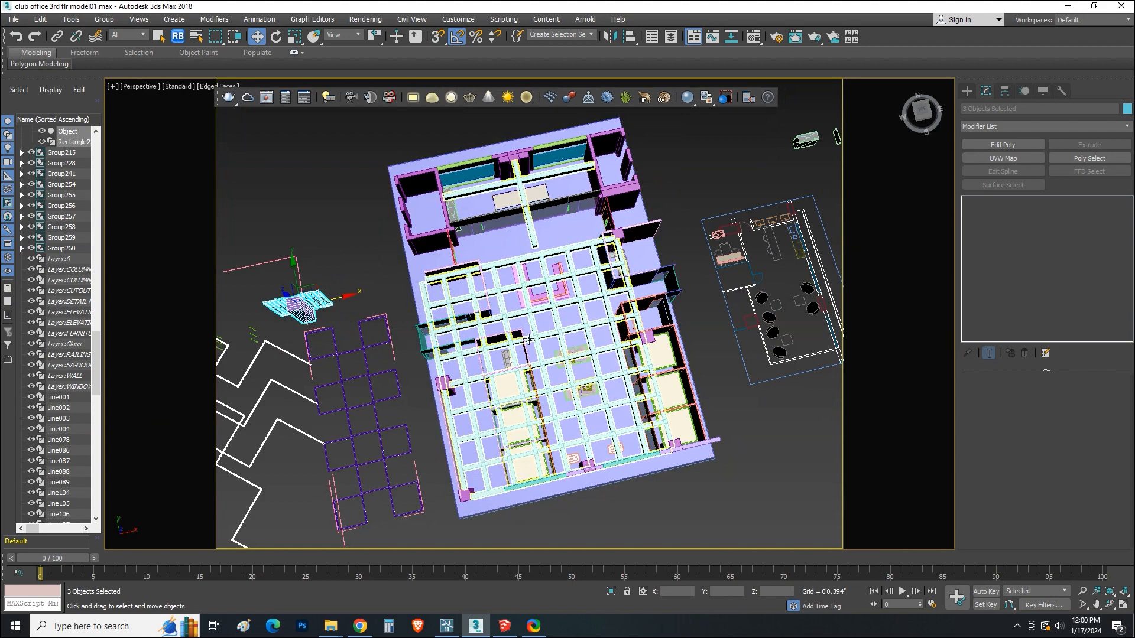
drag(326, 283, 569, 321)
scroll(569, 321, up, 4)
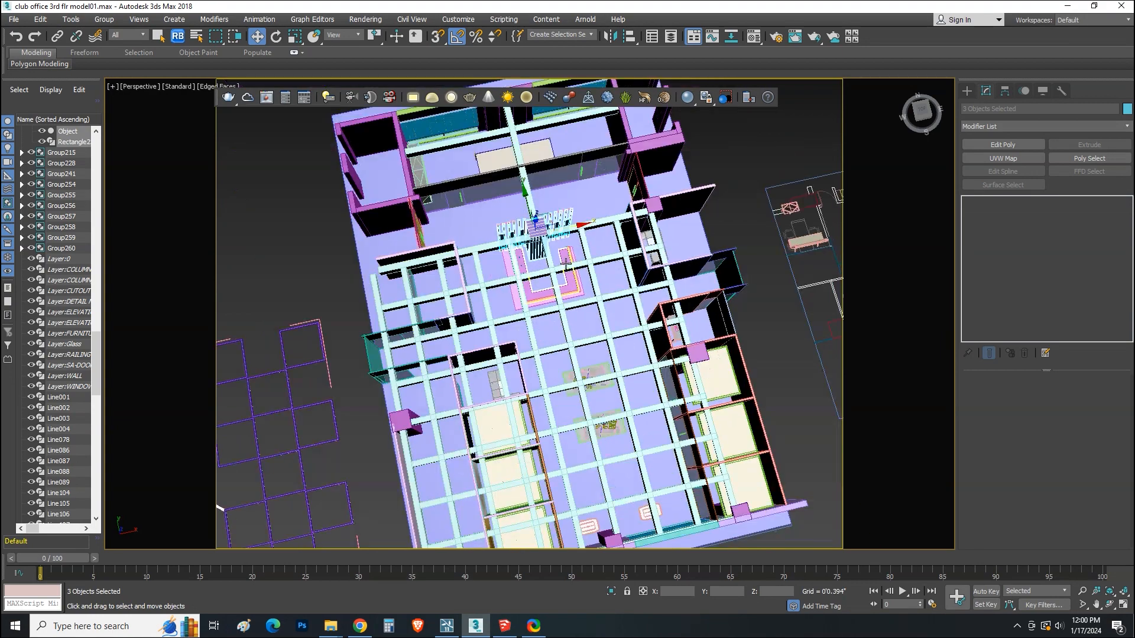
drag(565, 231, 286, 294)
middle_drag(822, 171, 739, 190)
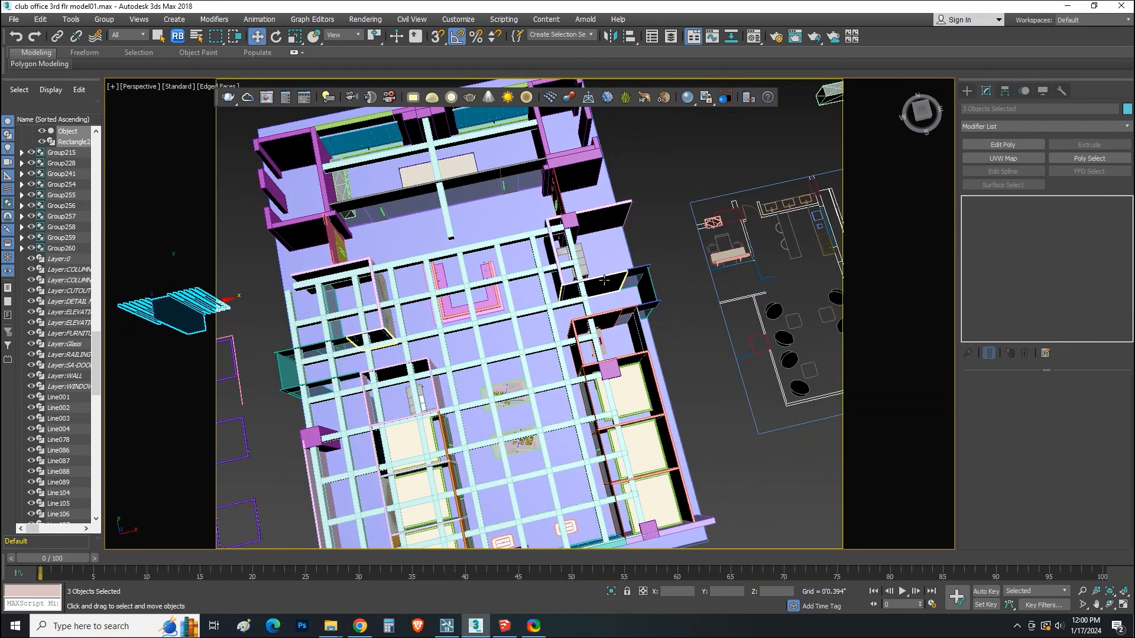
scroll(742, 190, down, 4)
scroll(585, 235, up, 5)
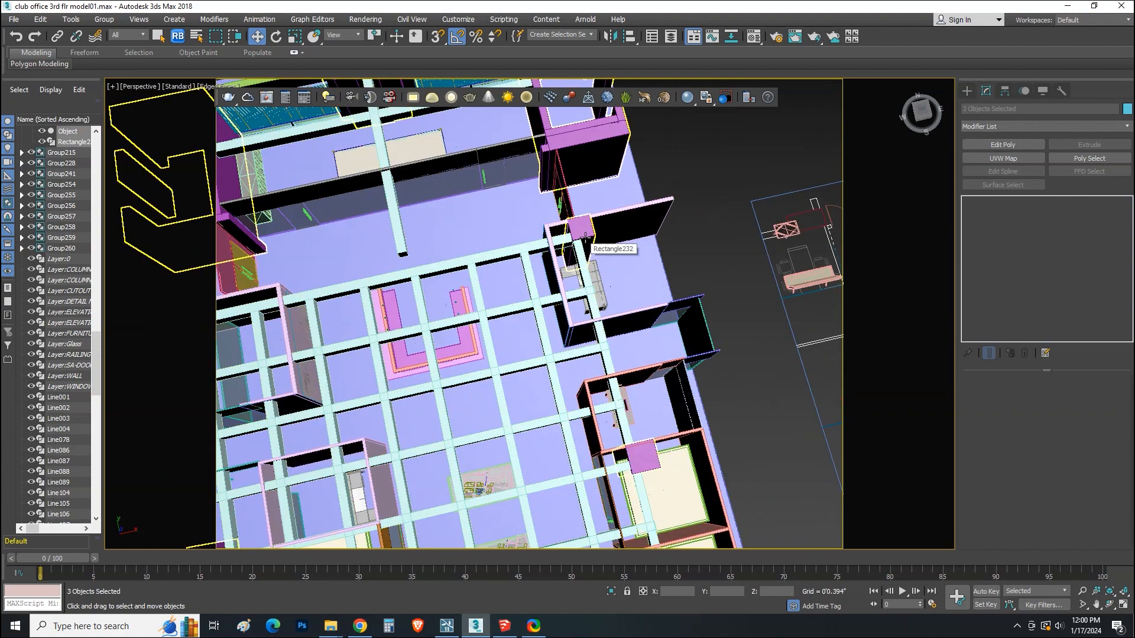
click(592, 242)
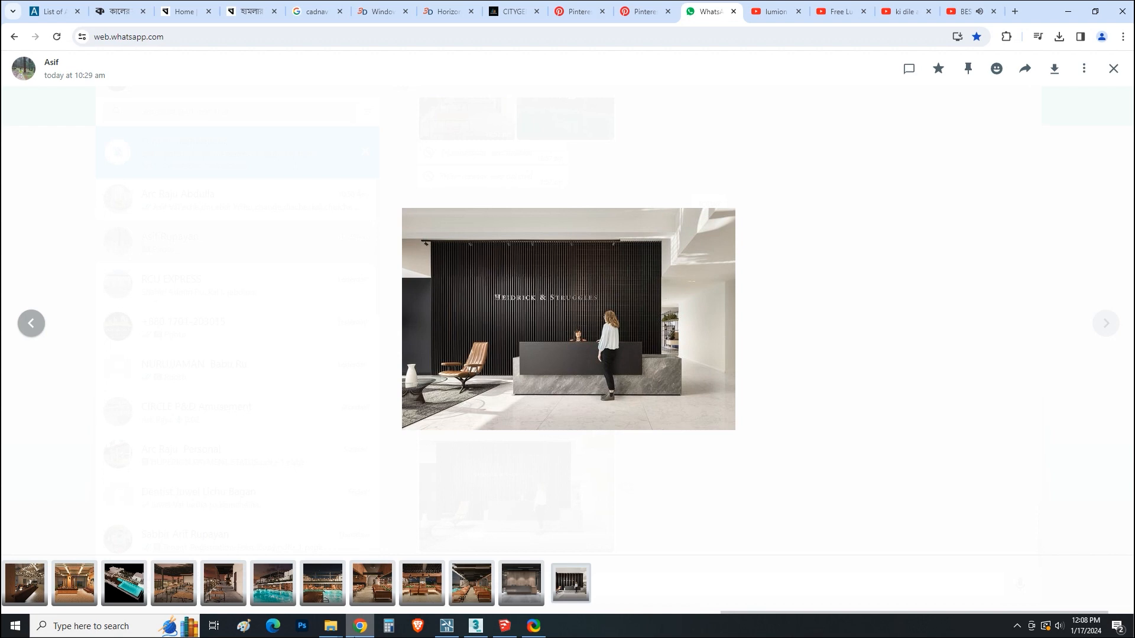
Step: Compare the dark slatted reception wall in the WhatsApp reference photo with the wall model, and return to 3ds Max
key(alt+Tab)
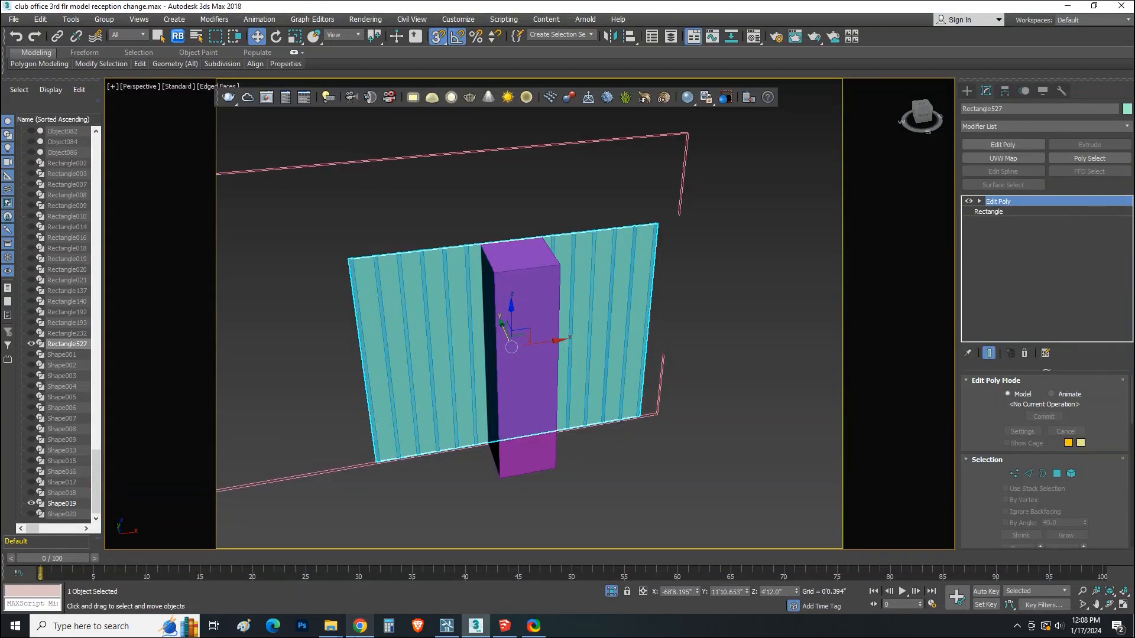
key(alt+Tab)
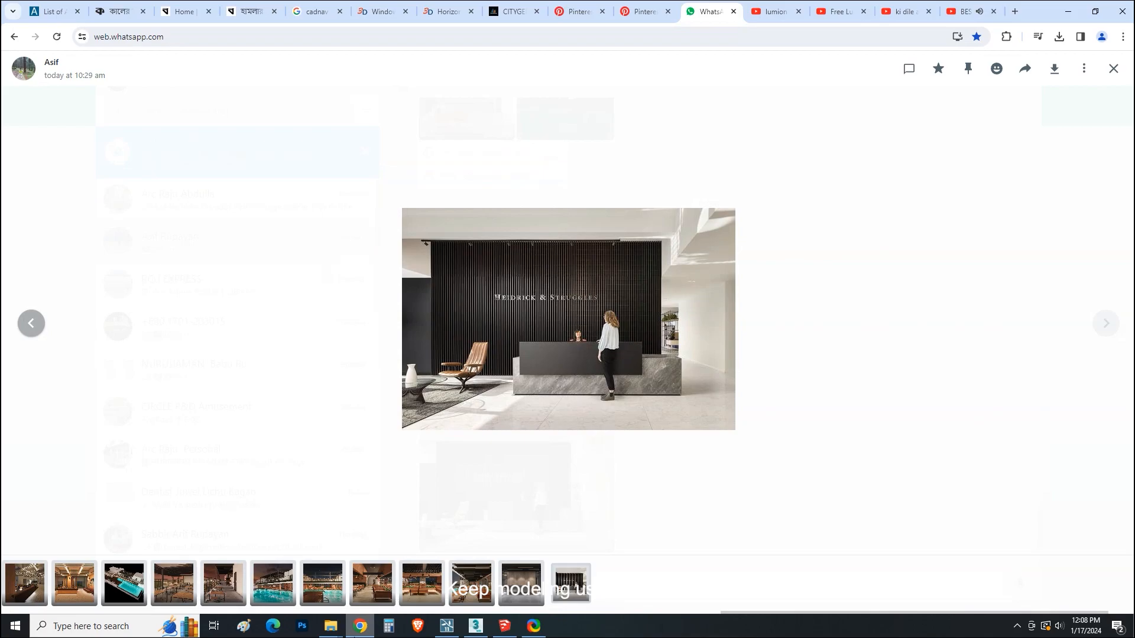
key(alt+Tab)
key(alt+Tab)
key(alt+Tab)
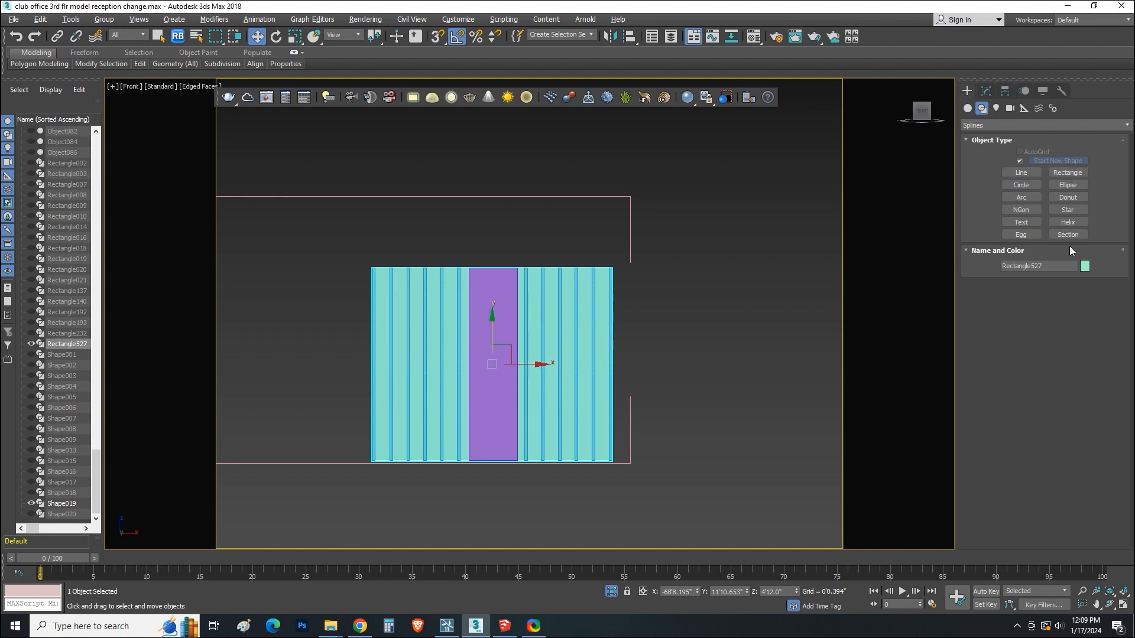
Step: Draw a snapped plane of about 9'12" by 12'5" over the whole panel wall in the front view
click(967, 109)
click(1068, 213)
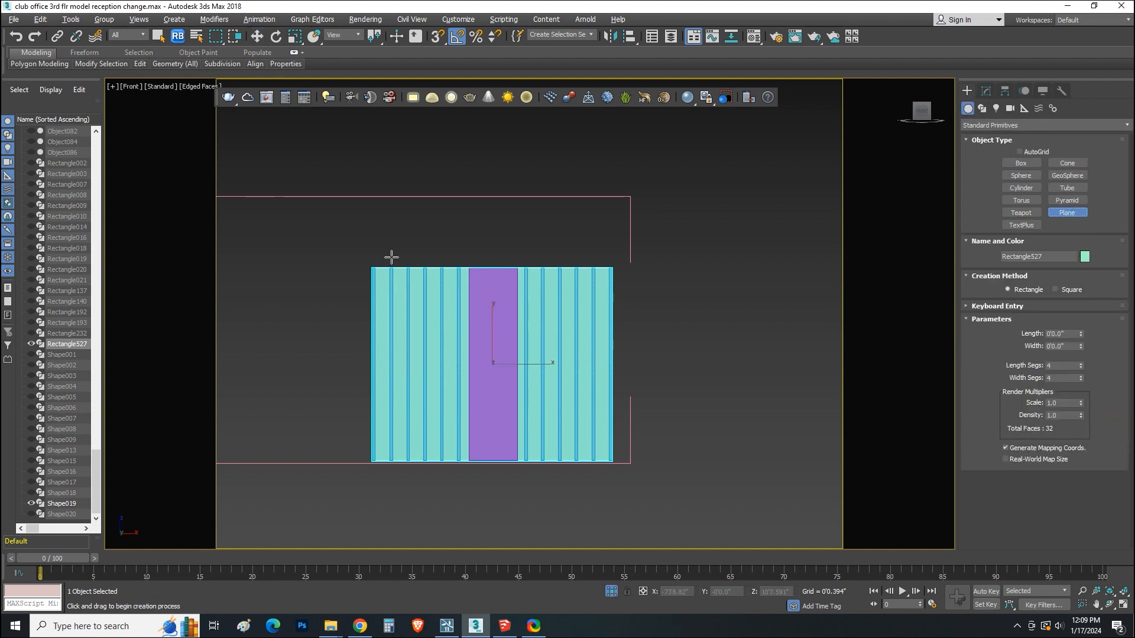
drag(437, 36, 438, 93)
drag(372, 269, 613, 461)
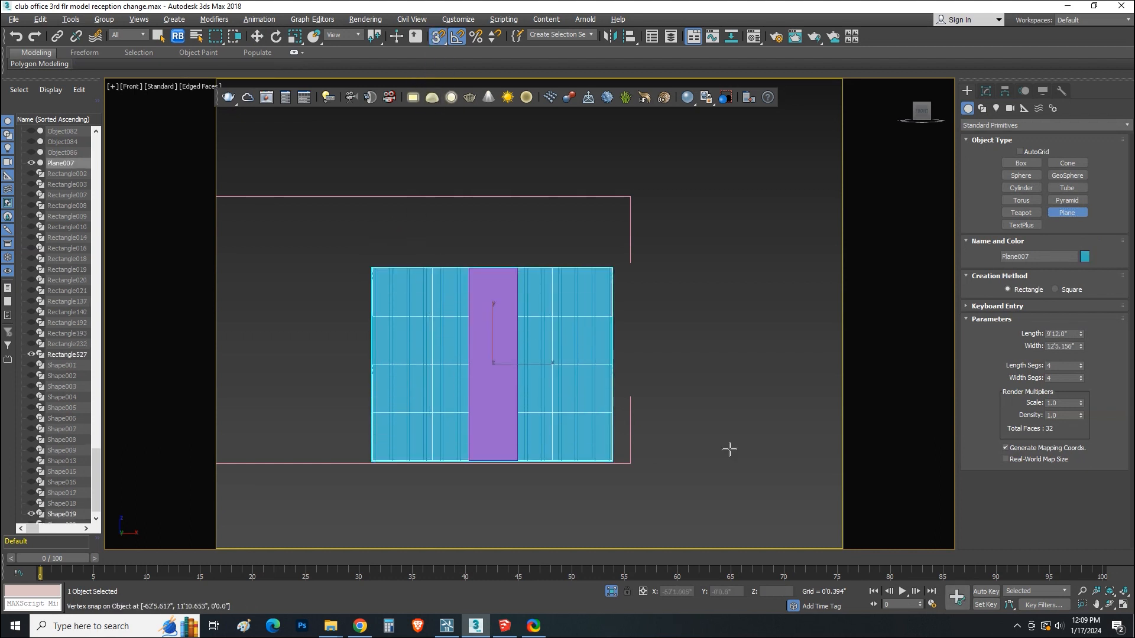
Step: Set the plane's length segments to 1 and its width segments to 50
click(257, 36)
click(986, 91)
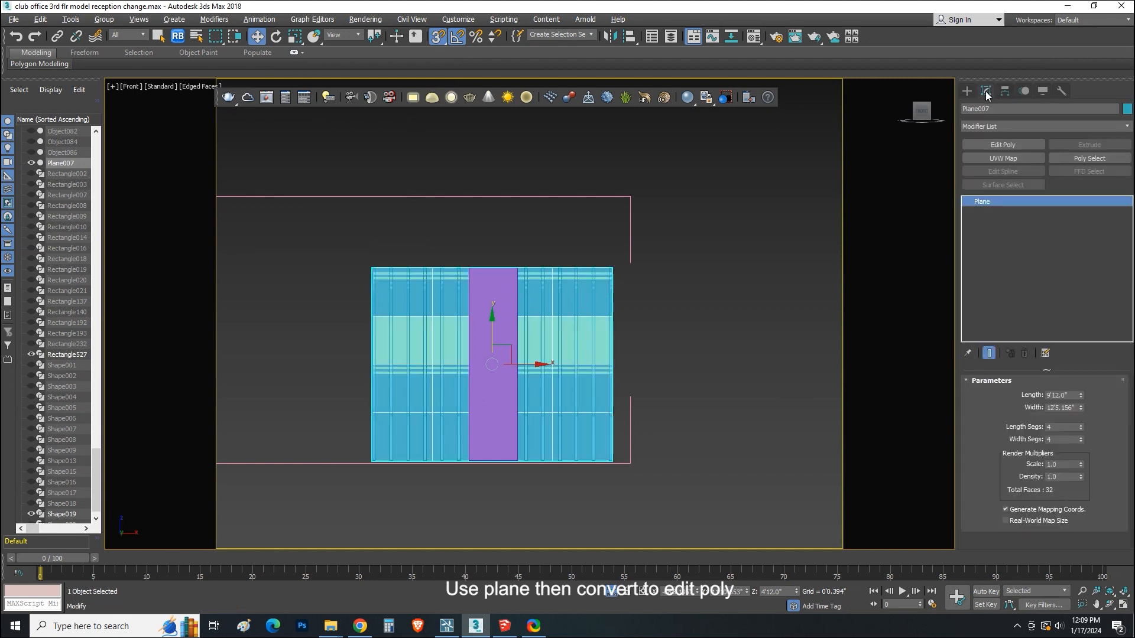
right_click(1081, 429)
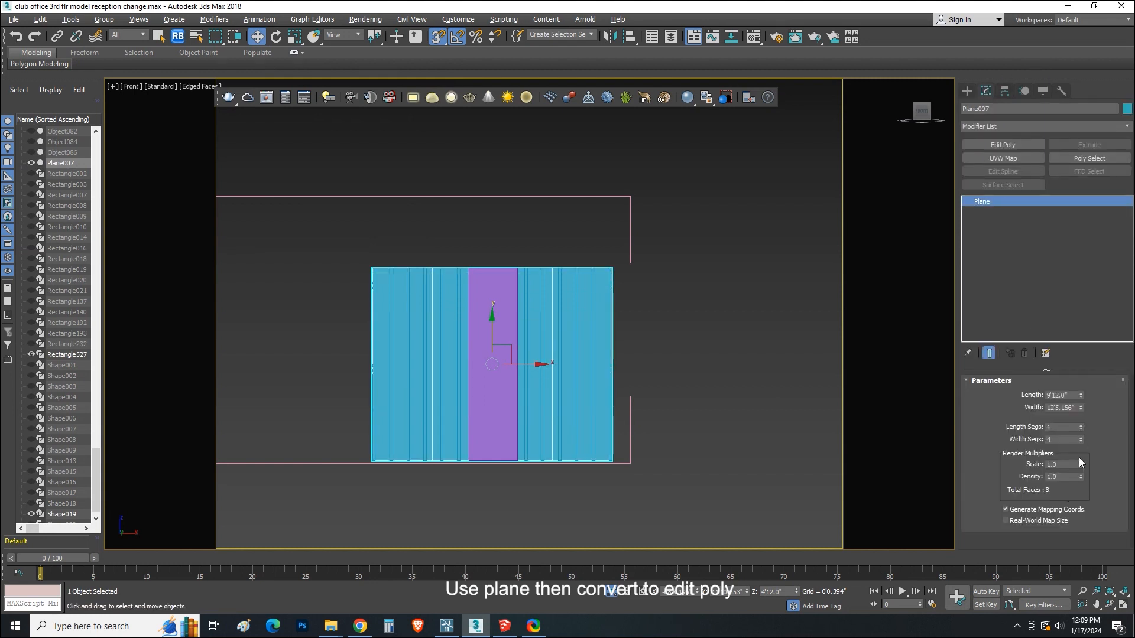
drag(1081, 443, 1081, 411)
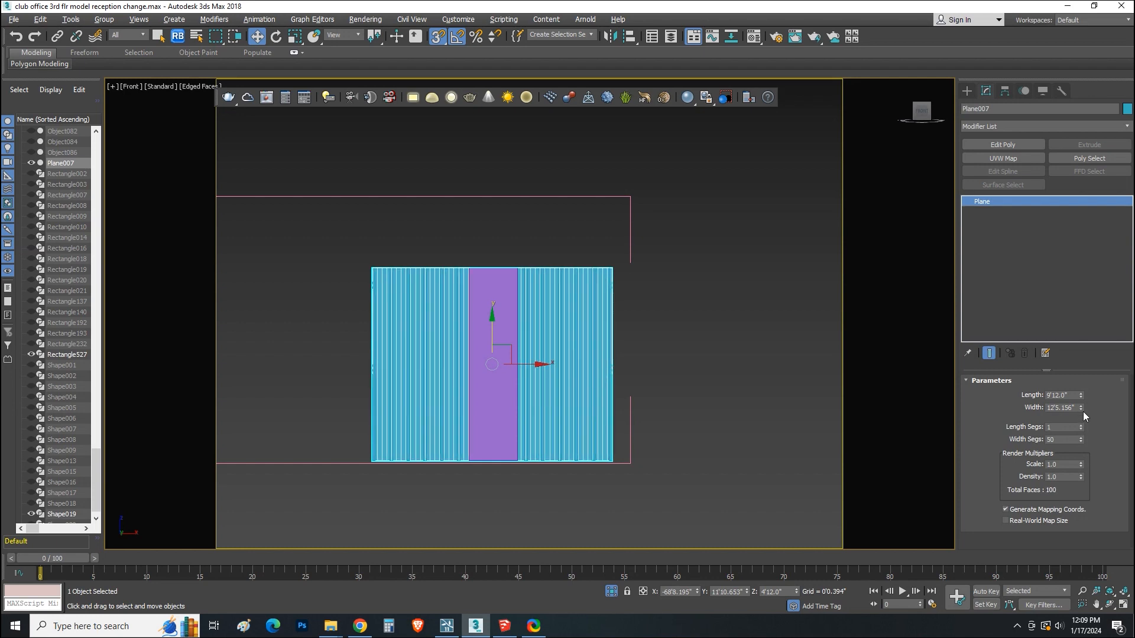
Step: Chamfer the plane's vertical edges by 0'0.248" with 1 segment
scroll(515, 371, up, 3)
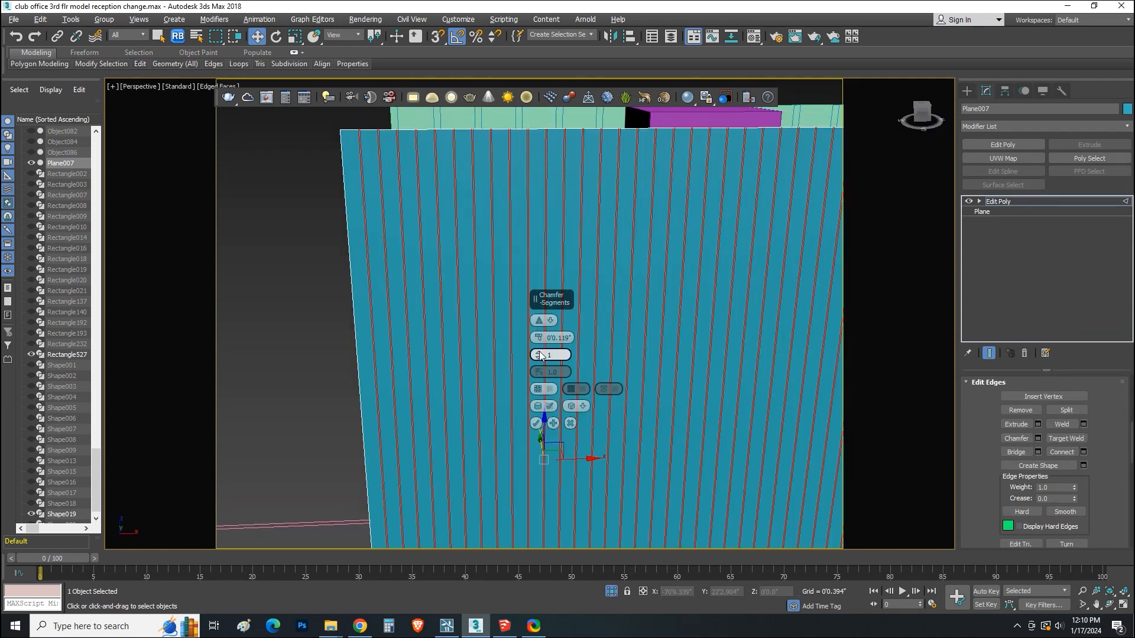
drag(538, 338, 507, 324)
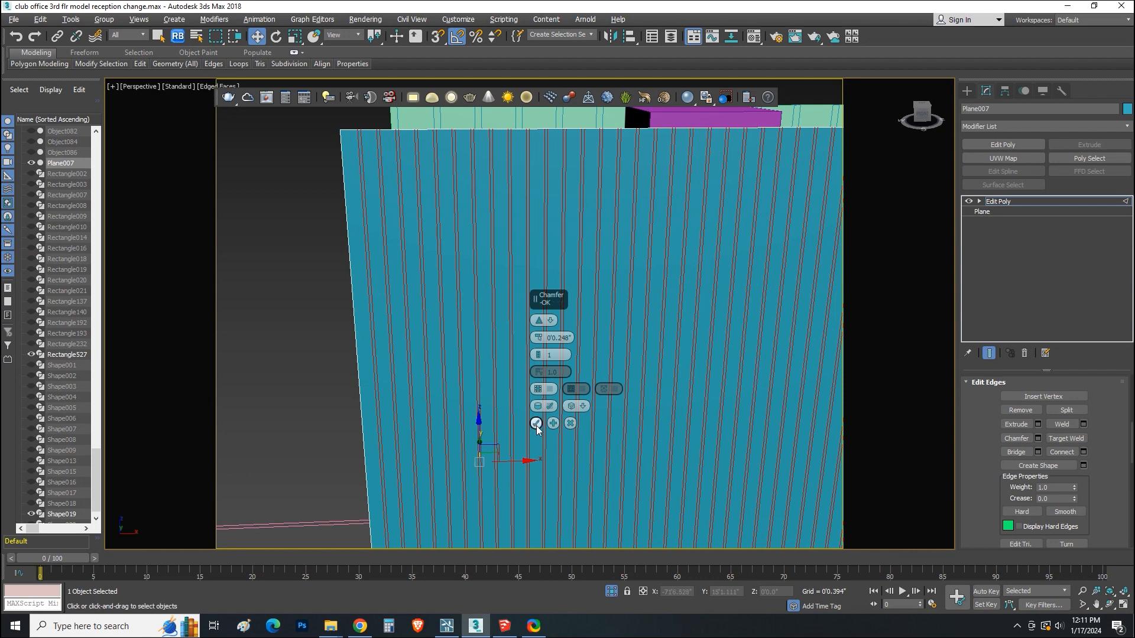
scroll(421, 355, down, 5)
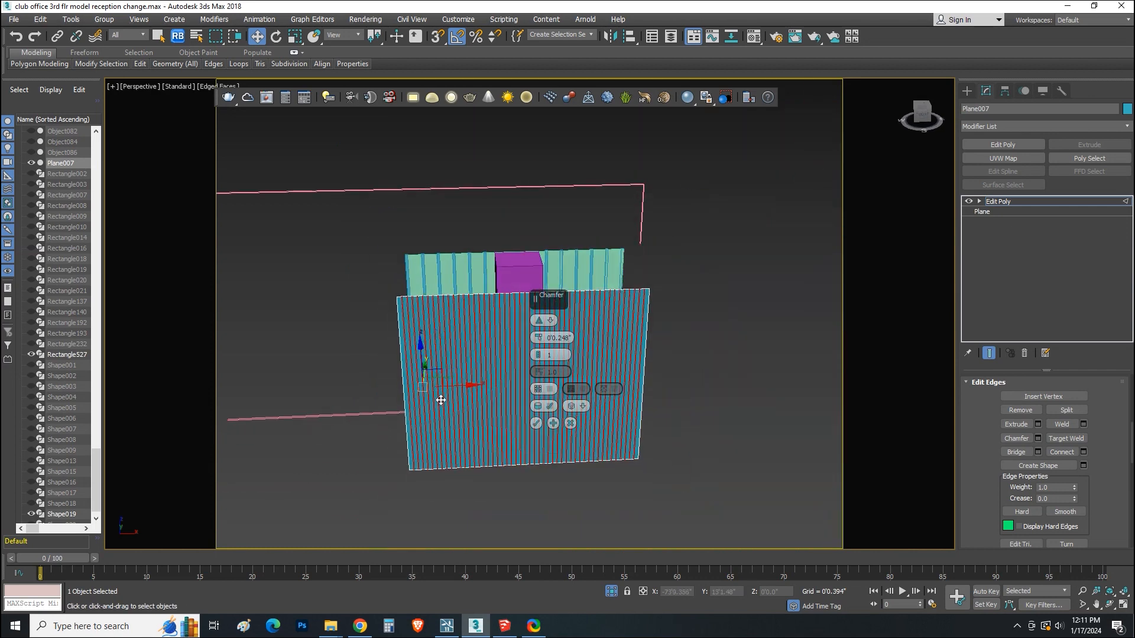
scroll(441, 401, up, 6)
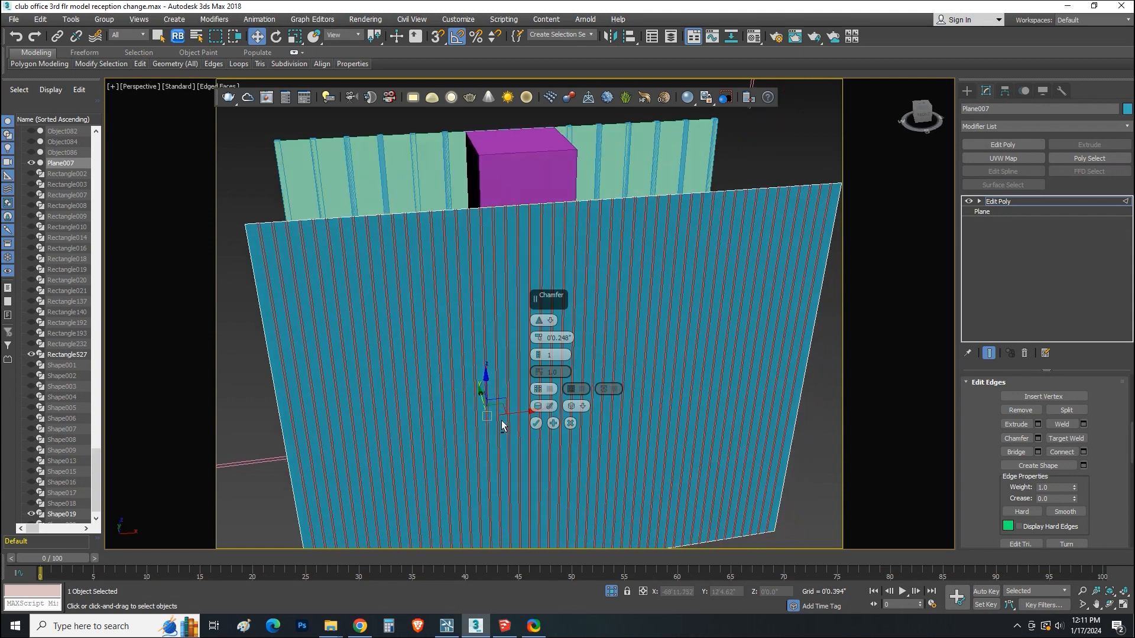
click(535, 424)
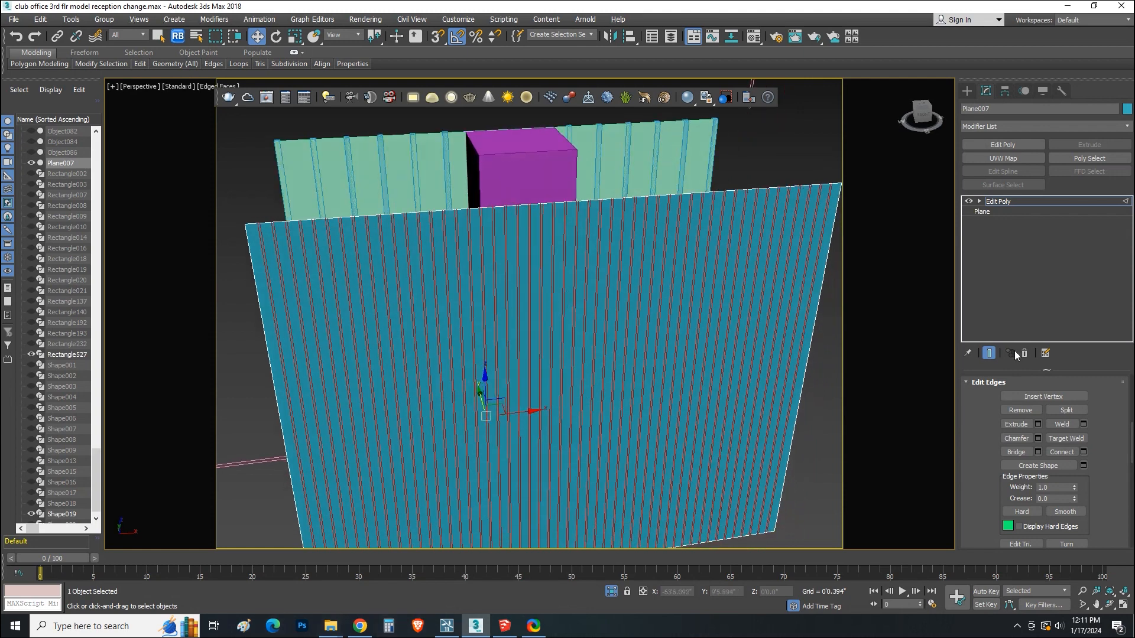
Step: Select all polygons of the chamfered plane and isolate the plane
click(979, 201)
click(1008, 243)
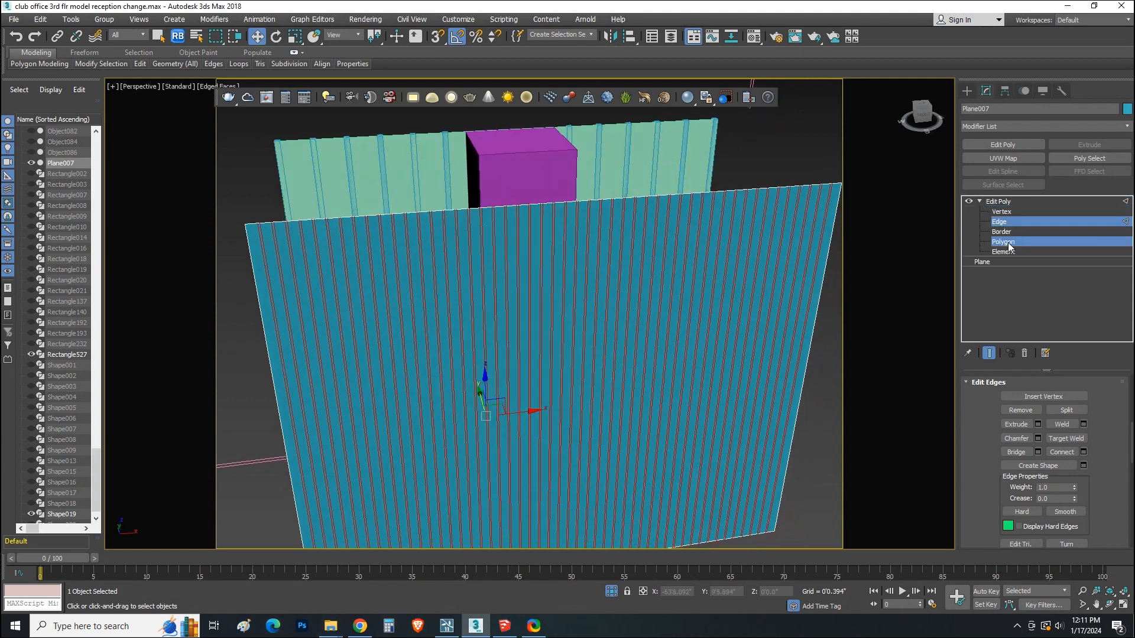
click(1002, 202)
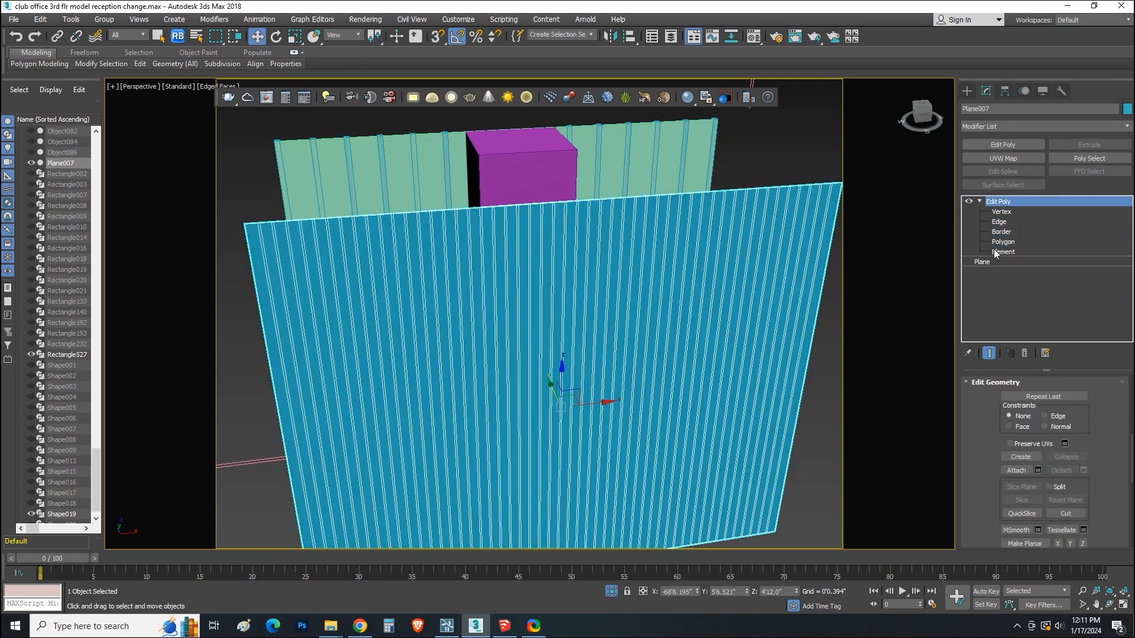
click(1005, 242)
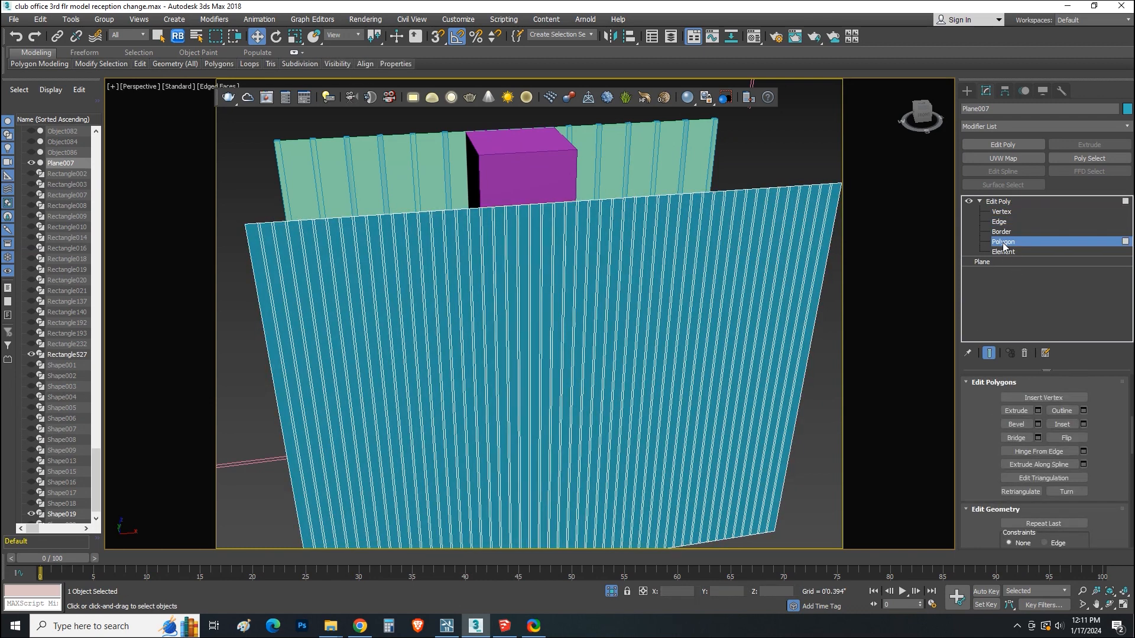
click(1000, 223)
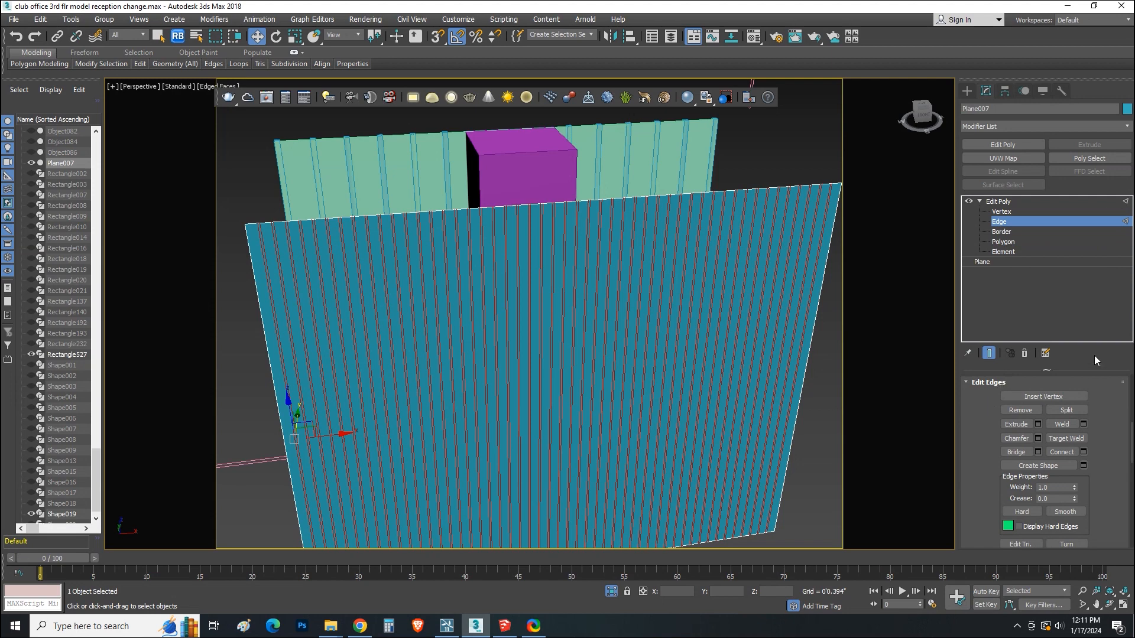
drag(978, 408, 974, 485)
click(1057, 450)
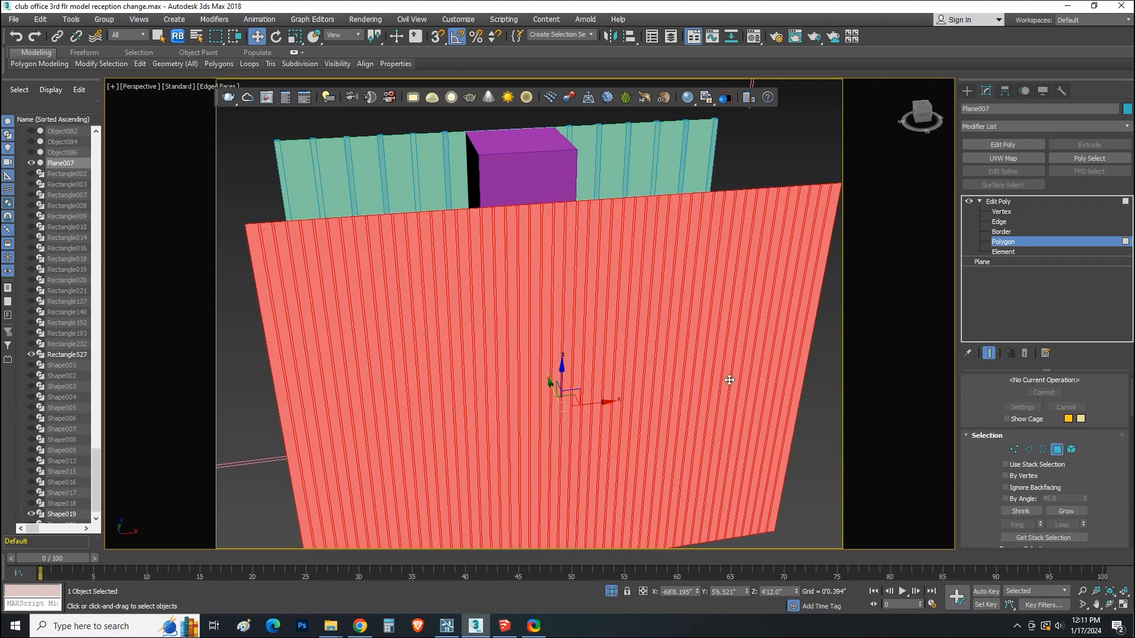
key(alt+q)
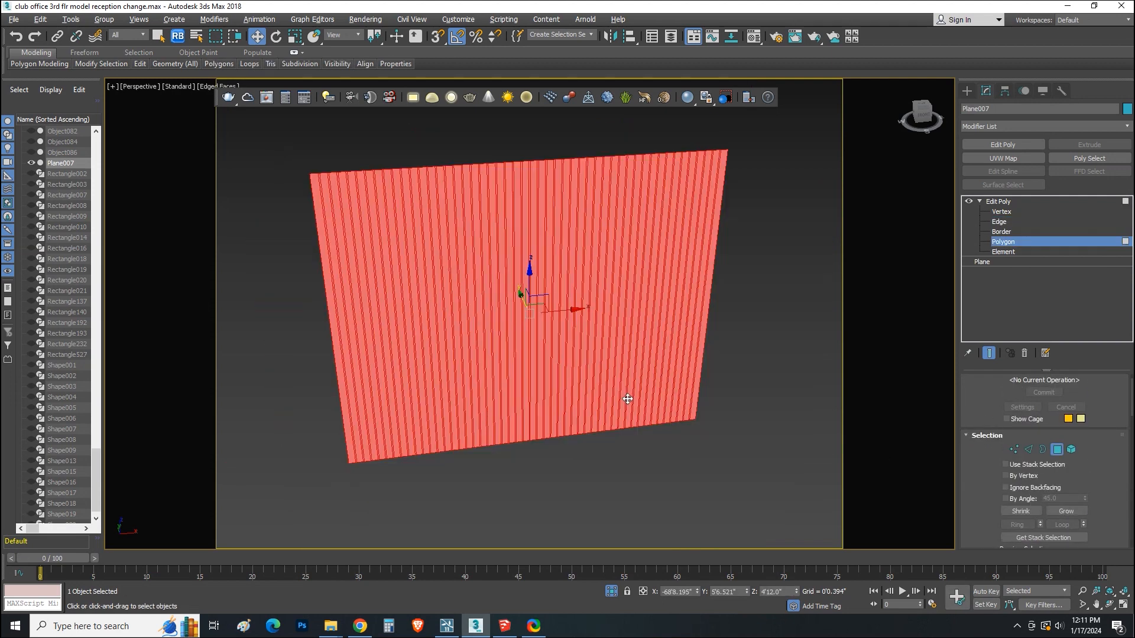
Step: Deselect every wide strip of the plane one after another in the front view, keeping only the narrow chamfered gap strips selected
key(f)
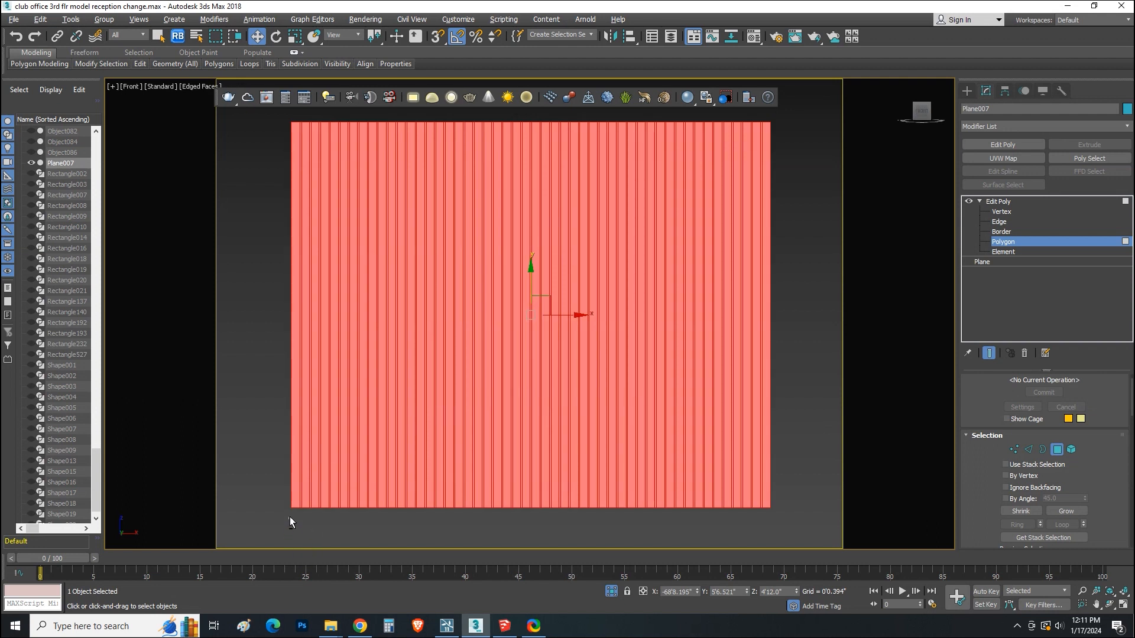
alt+click(293, 488)
scroll(281, 513, up, 4)
alt+click(332, 509)
alt+click(351, 509)
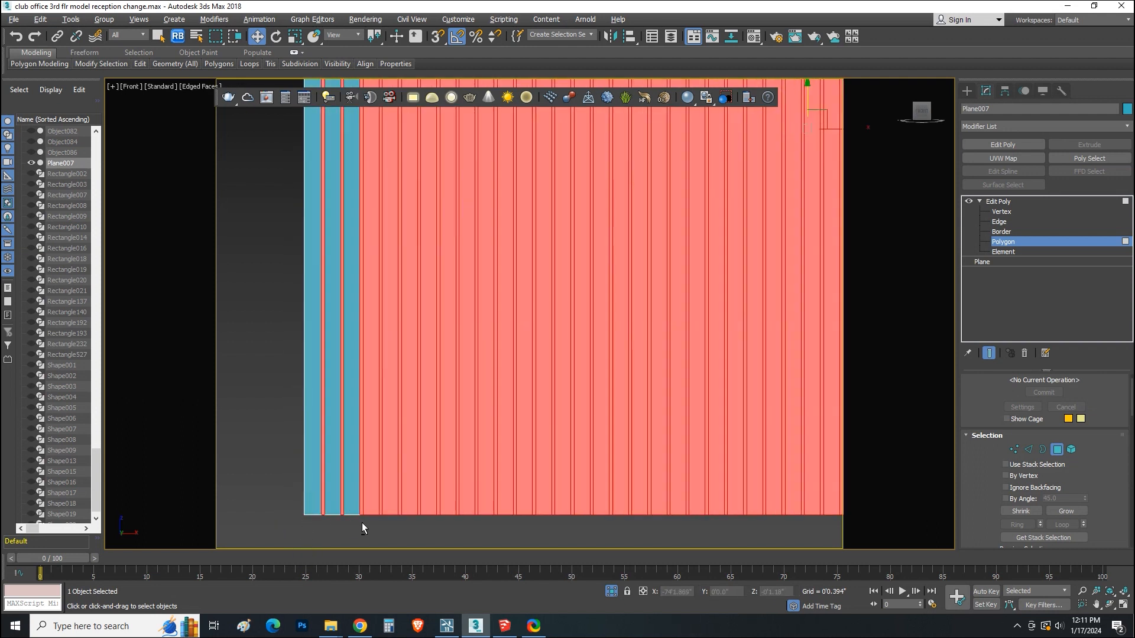
alt+click(371, 506)
alt+click(390, 505)
alt+click(411, 502)
alt+click(429, 509)
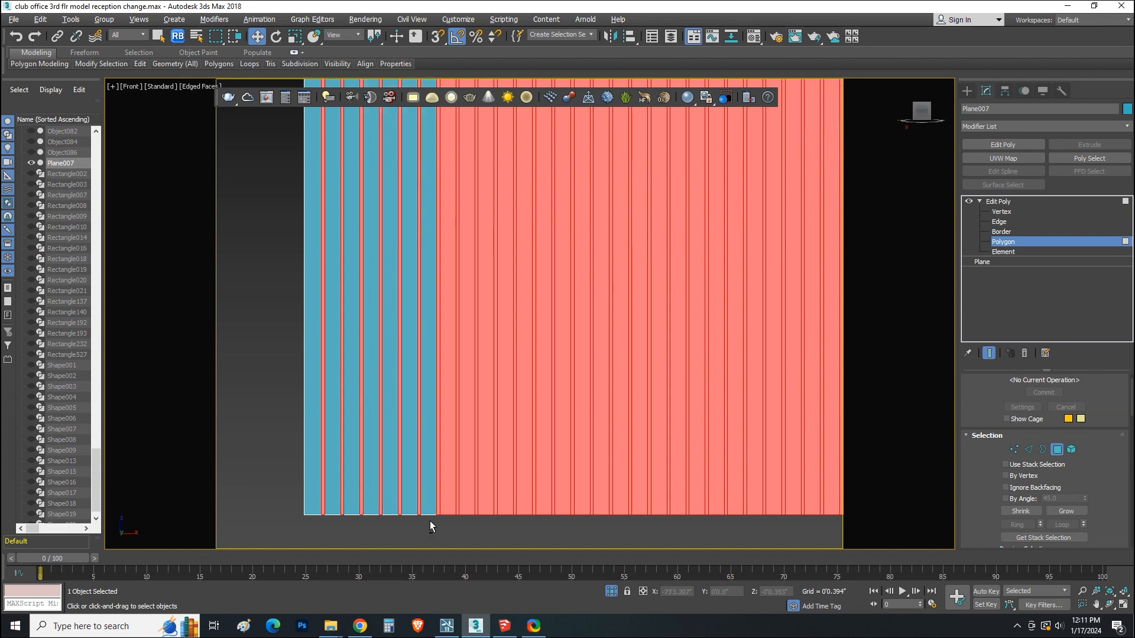
alt+click(448, 512)
alt+click(467, 512)
alt+click(486, 513)
alt+click(505, 513)
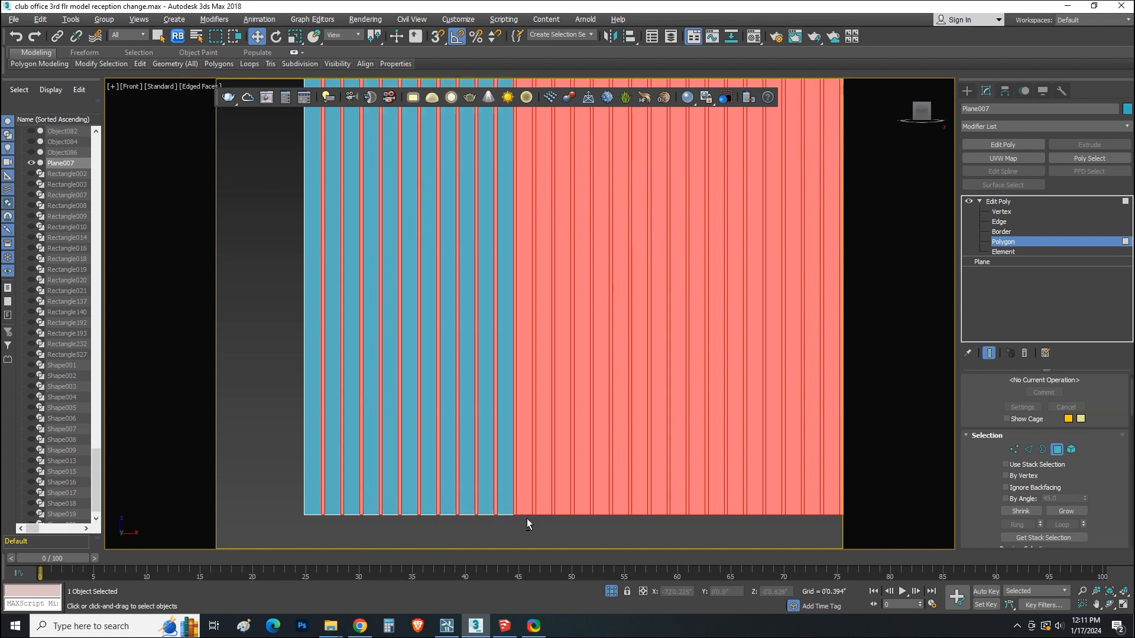
alt+click(524, 513)
alt+click(544, 512)
alt+click(565, 514)
alt+click(582, 512)
alt+click(601, 507)
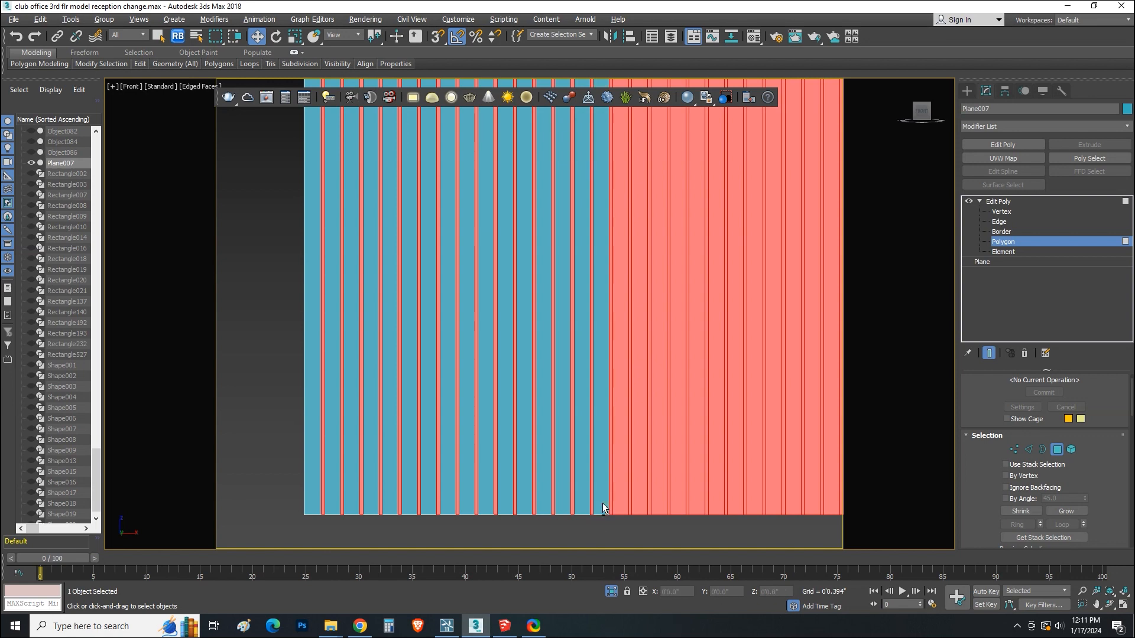
middle_drag(602, 502, 477, 470)
alt+click(478, 472)
alt+click(498, 477)
alt+click(518, 486)
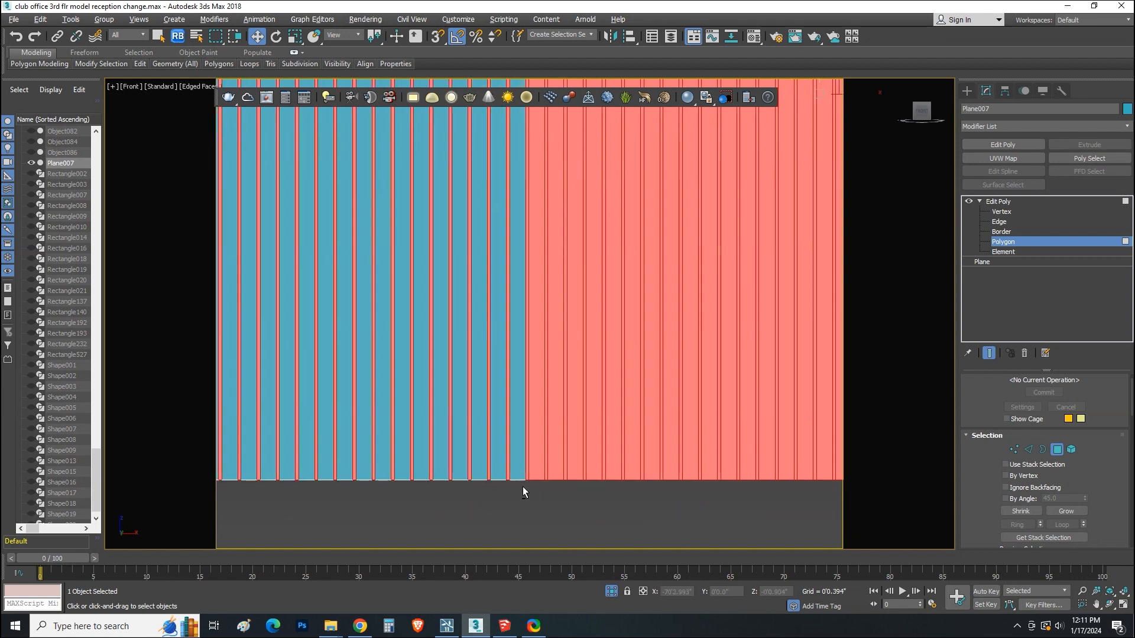
alt+click(538, 485)
alt+click(556, 487)
alt+click(575, 494)
alt+click(594, 497)
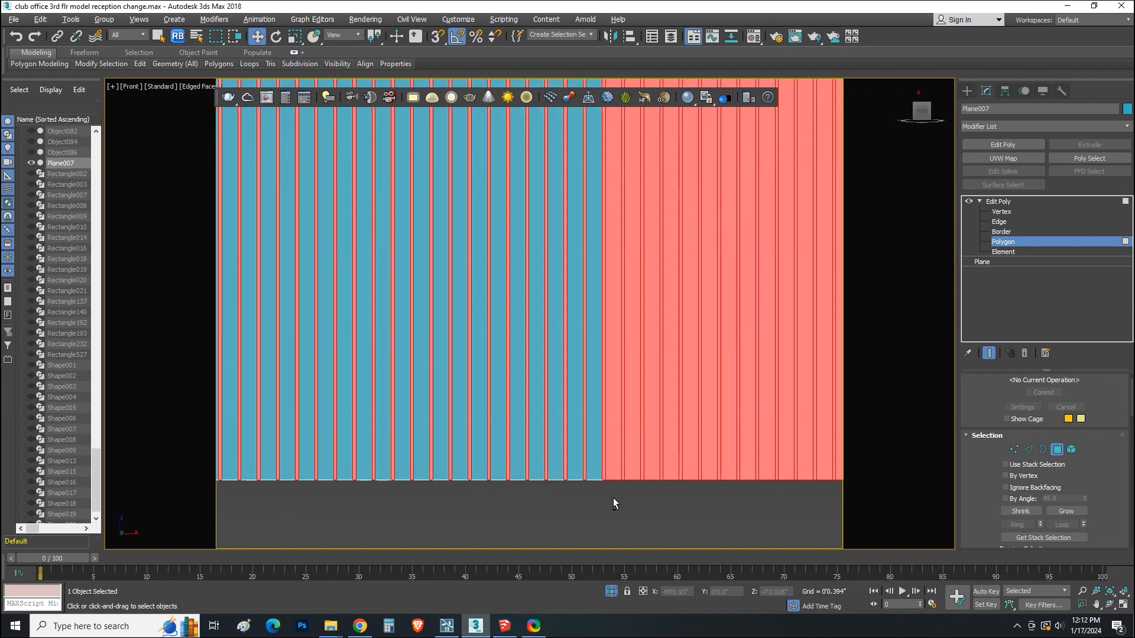
alt+click(613, 497)
alt+click(633, 489)
alt+click(653, 471)
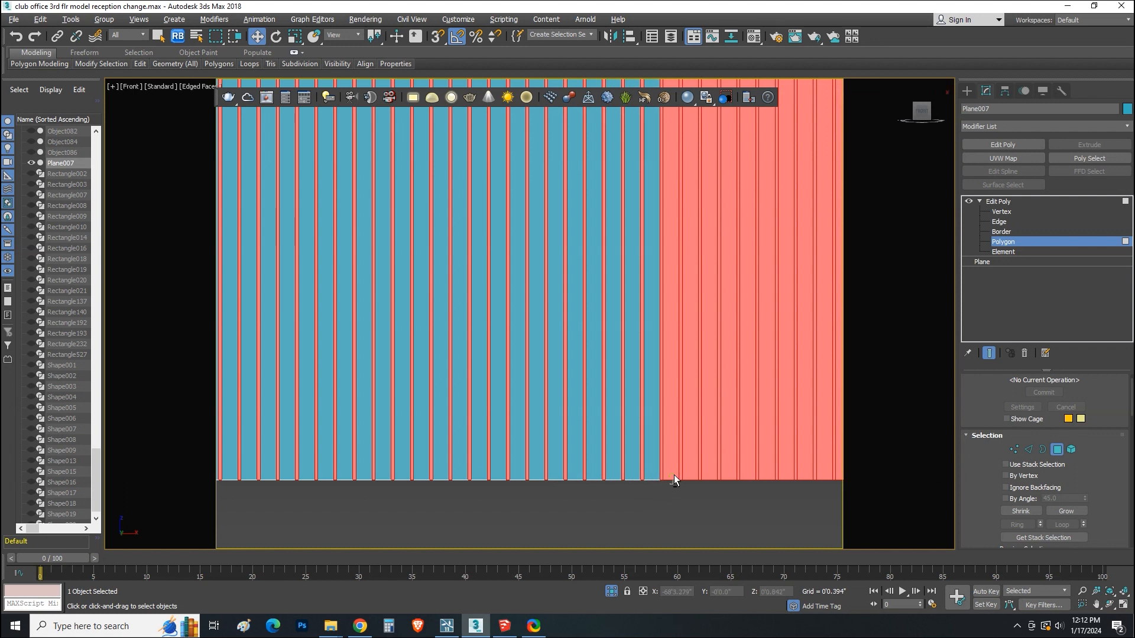
middle_drag(674, 474, 594, 534)
alt+click(598, 514)
alt+click(616, 513)
alt+click(635, 523)
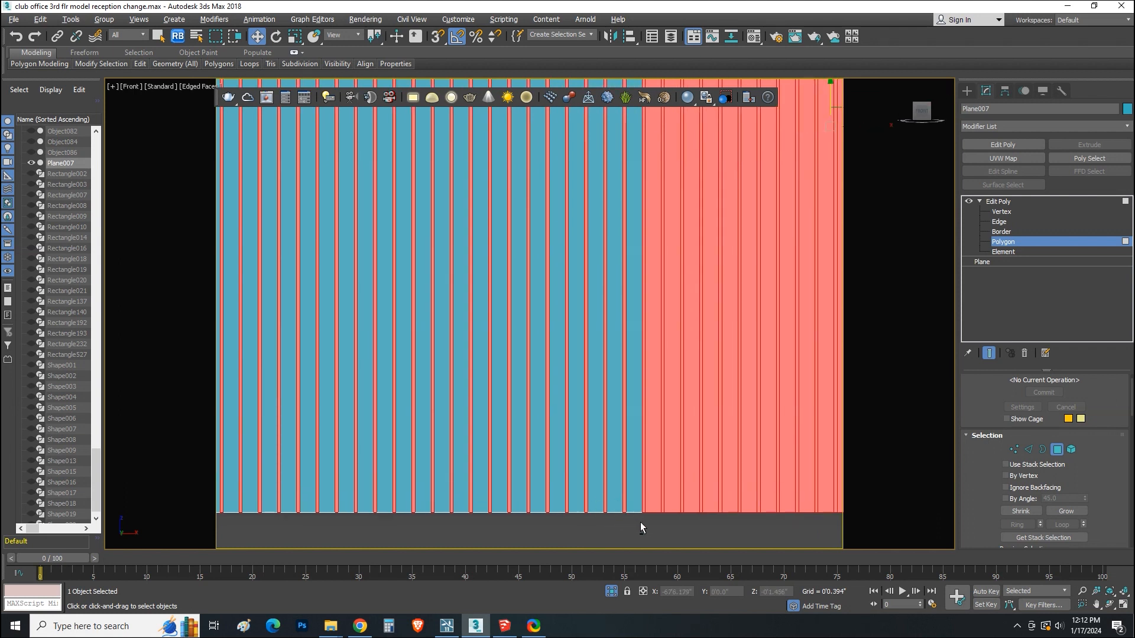
alt+click(653, 527)
alt+click(672, 516)
alt+click(692, 519)
middle_drag(692, 519, 431, 497)
alt+click(433, 485)
alt+click(451, 488)
alt+click(470, 489)
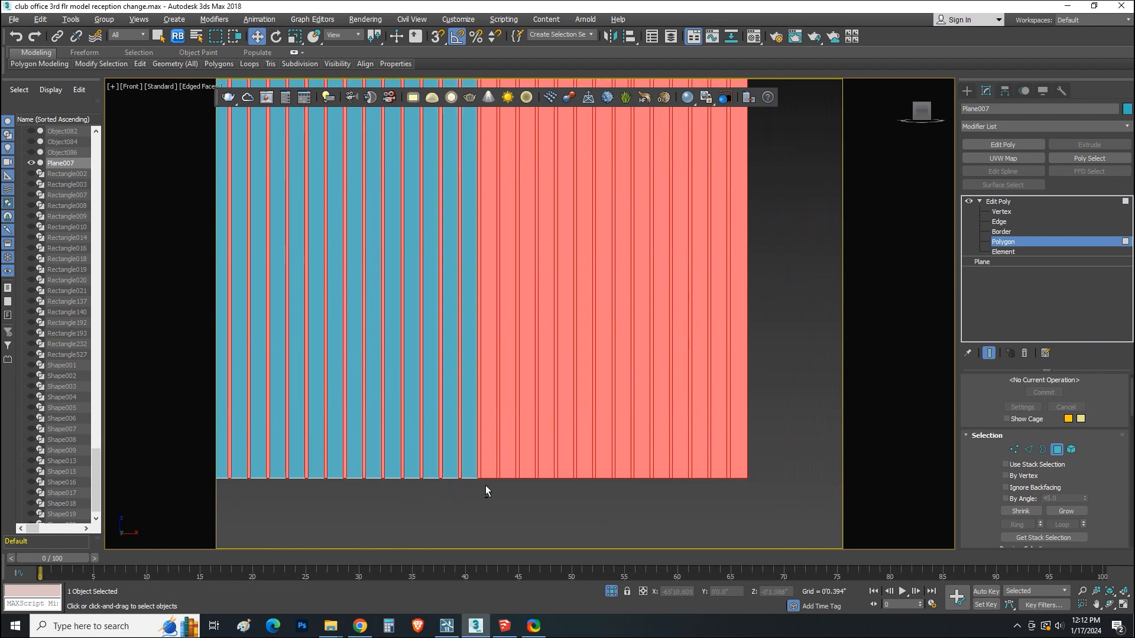
alt+click(488, 483)
alt+click(508, 473)
alt+click(528, 481)
alt+click(547, 484)
alt+click(566, 473)
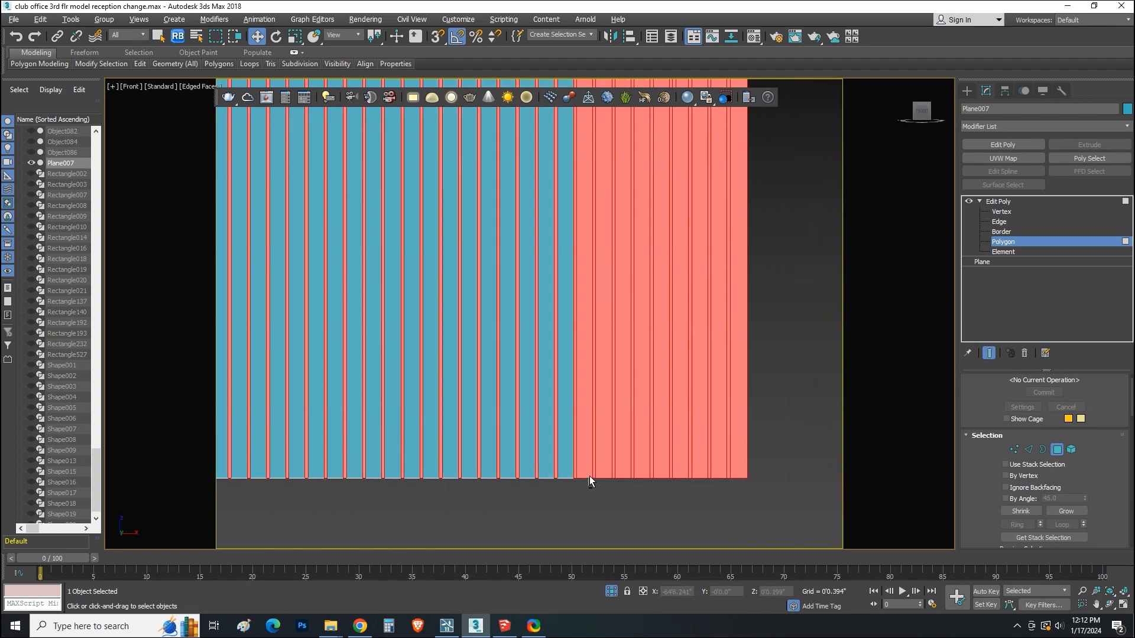
alt+click(585, 477)
alt+click(603, 482)
alt+click(622, 485)
alt+click(643, 479)
alt+click(662, 479)
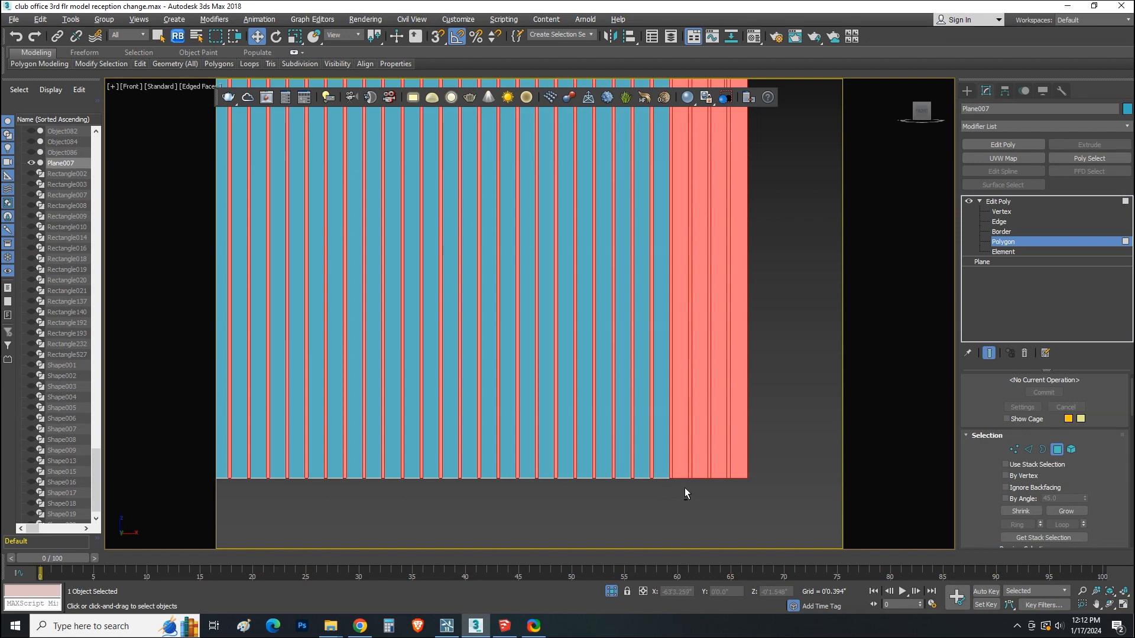
alt+click(681, 479)
alt+click(700, 478)
alt+click(719, 477)
alt+click(741, 464)
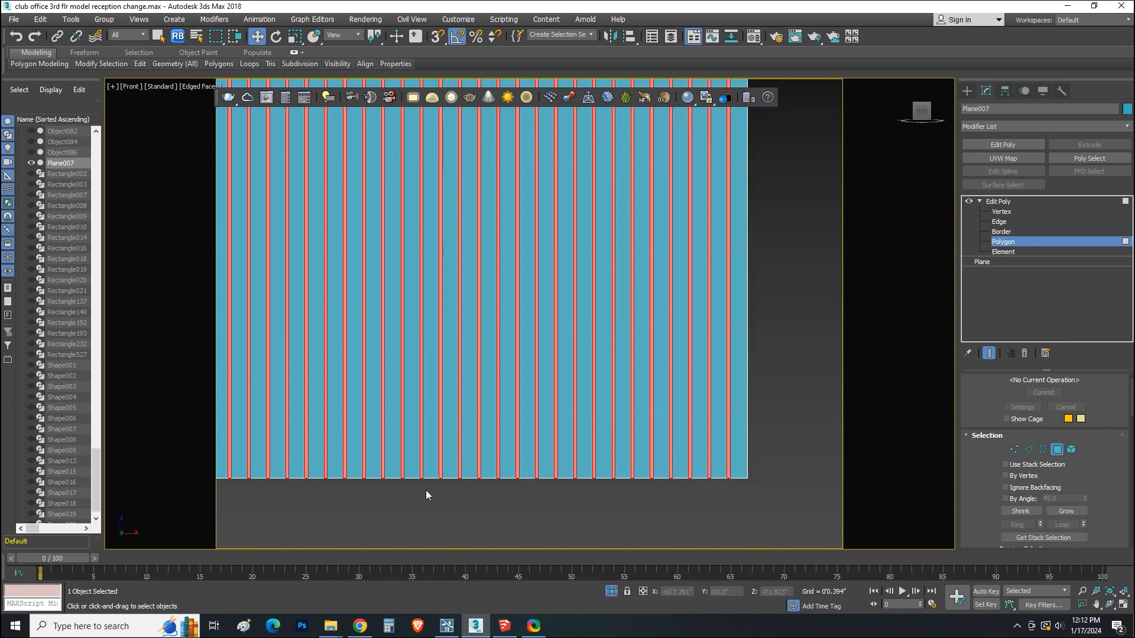
Step: Invert the polygon selection so the wide strips are selected instead of the narrow gaps
scroll(426, 491, down, 4)
alt+middle_drag(426, 490, 609, 526)
alt+middle_drag(318, 336, 300, 342)
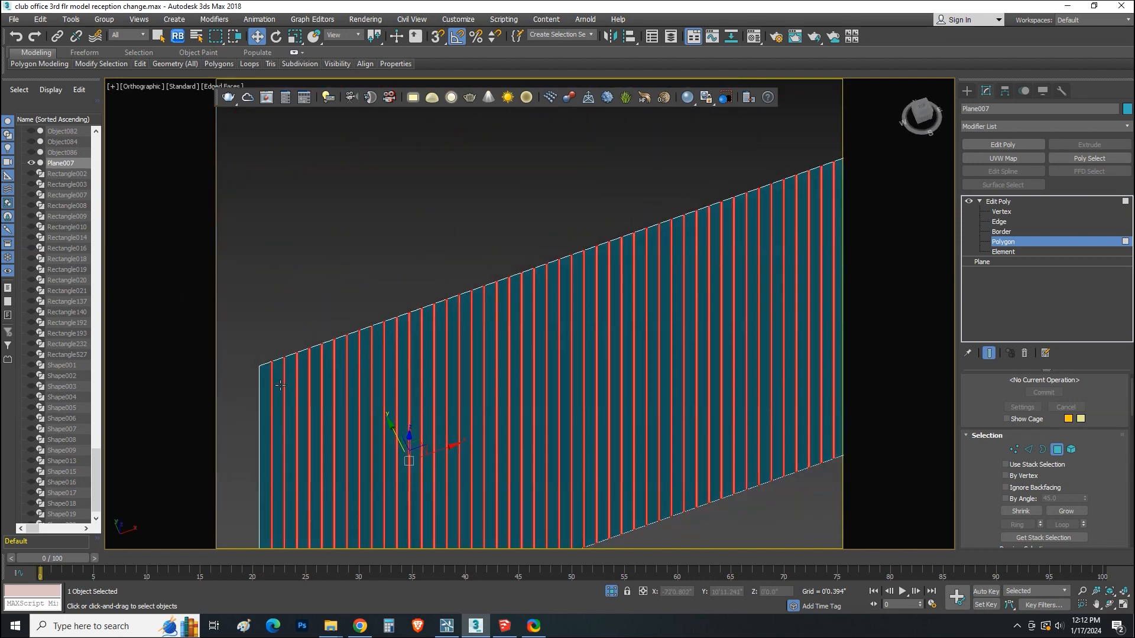
scroll(280, 385, up, 3)
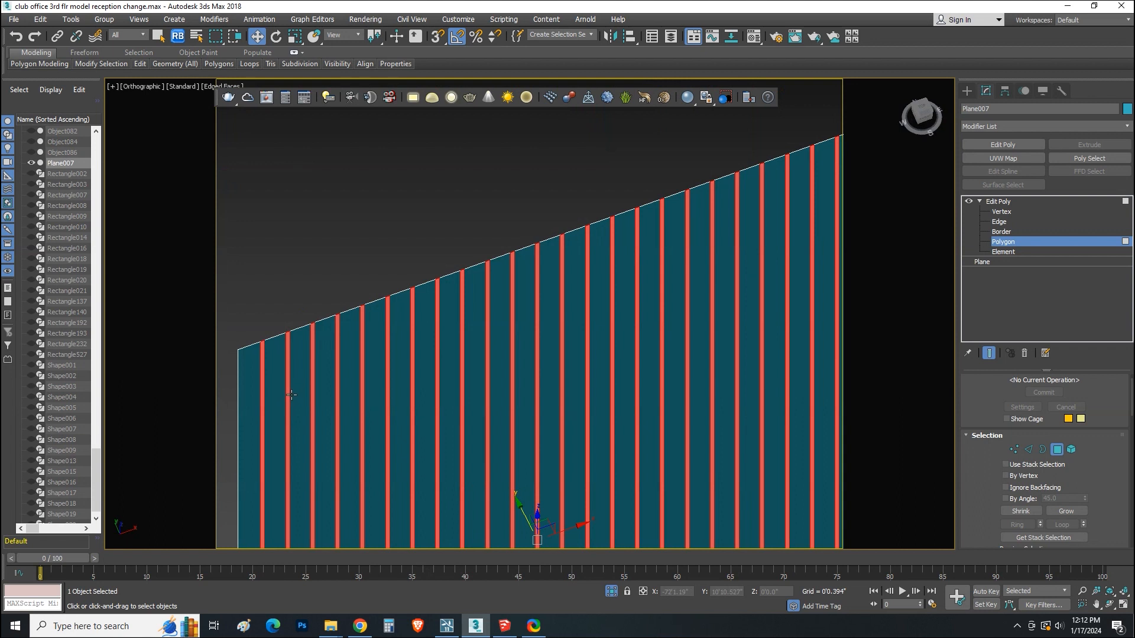
key(ctrl+i)
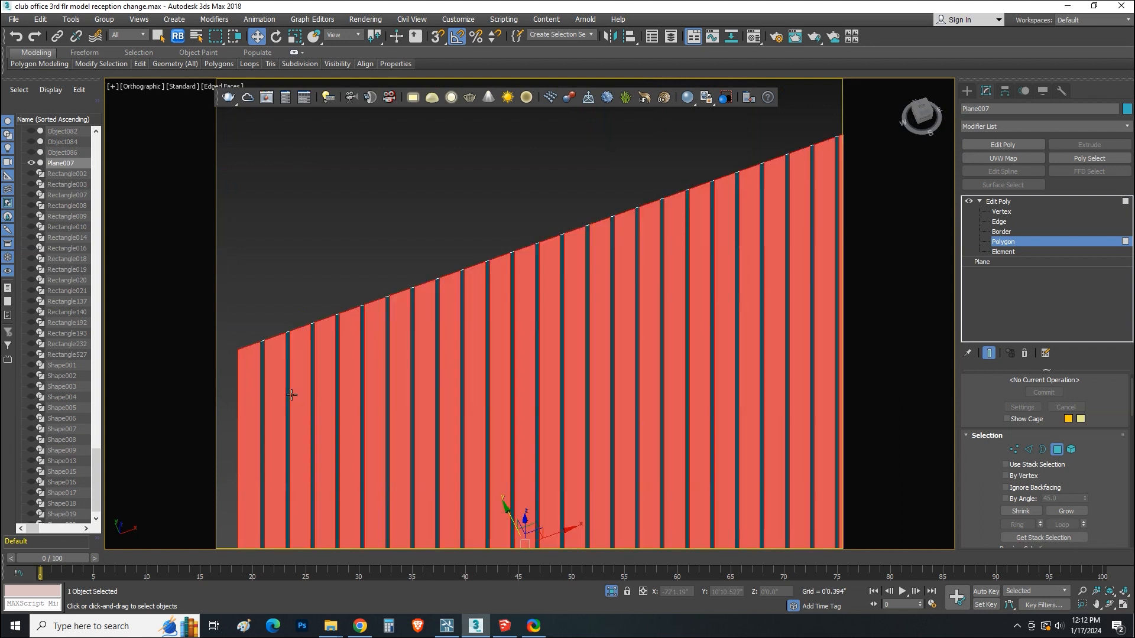
Step: Extrude the selected wide strips by 0'1.43" to form the raised vertical slats
scroll(989, 509, down, 3)
click(1039, 508)
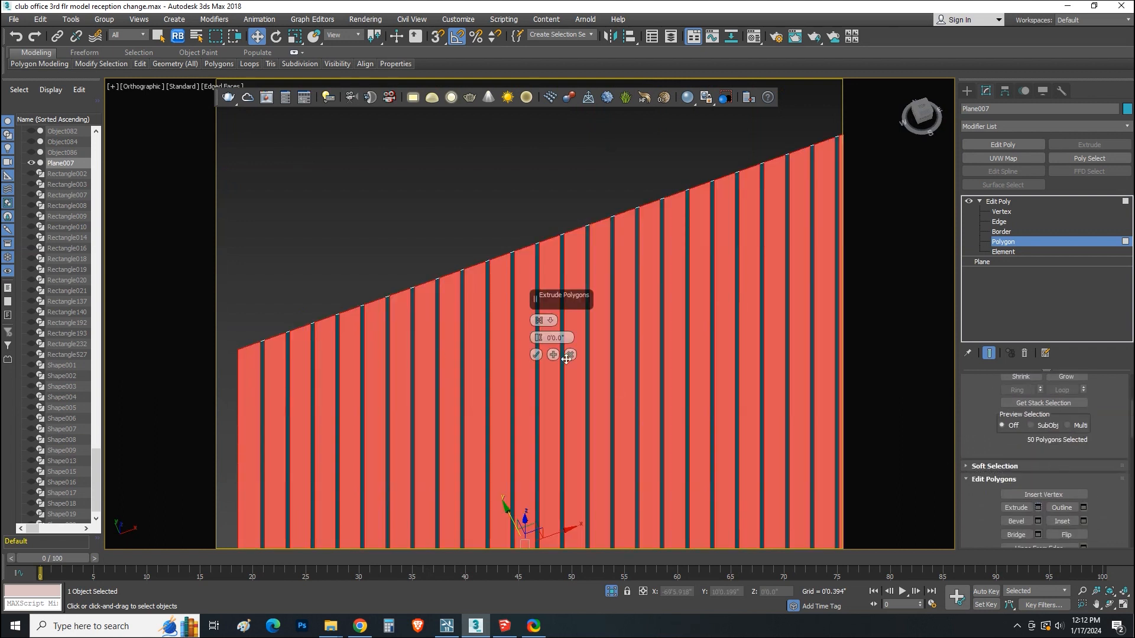
drag(540, 339, 538, 321)
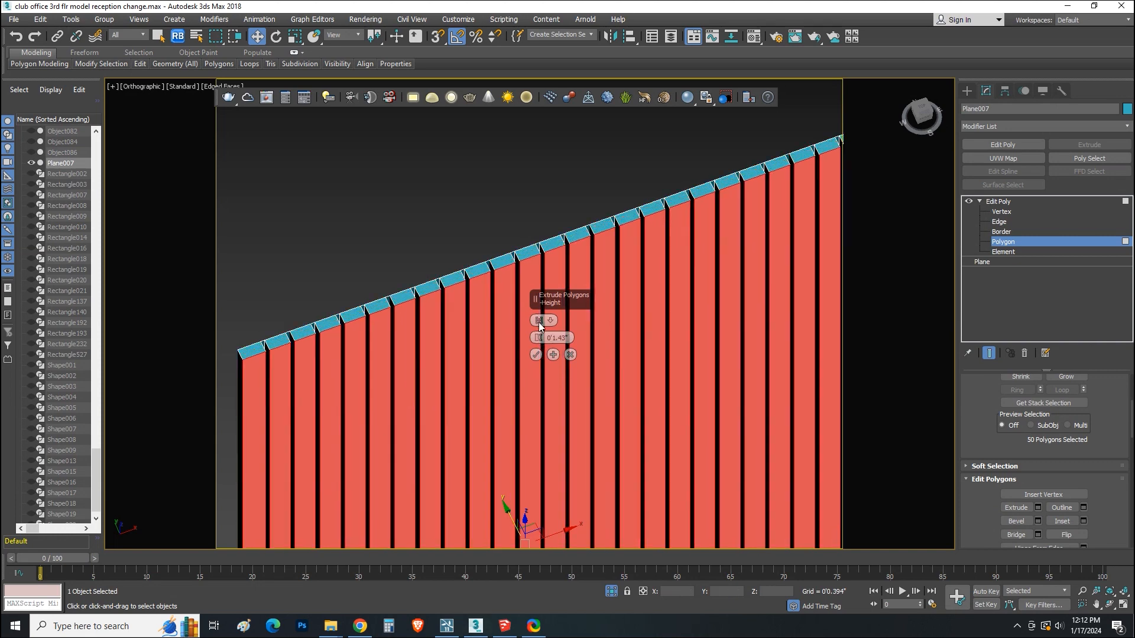
alt+middle_drag(538, 324, 503, 319)
scroll(520, 326, down, 5)
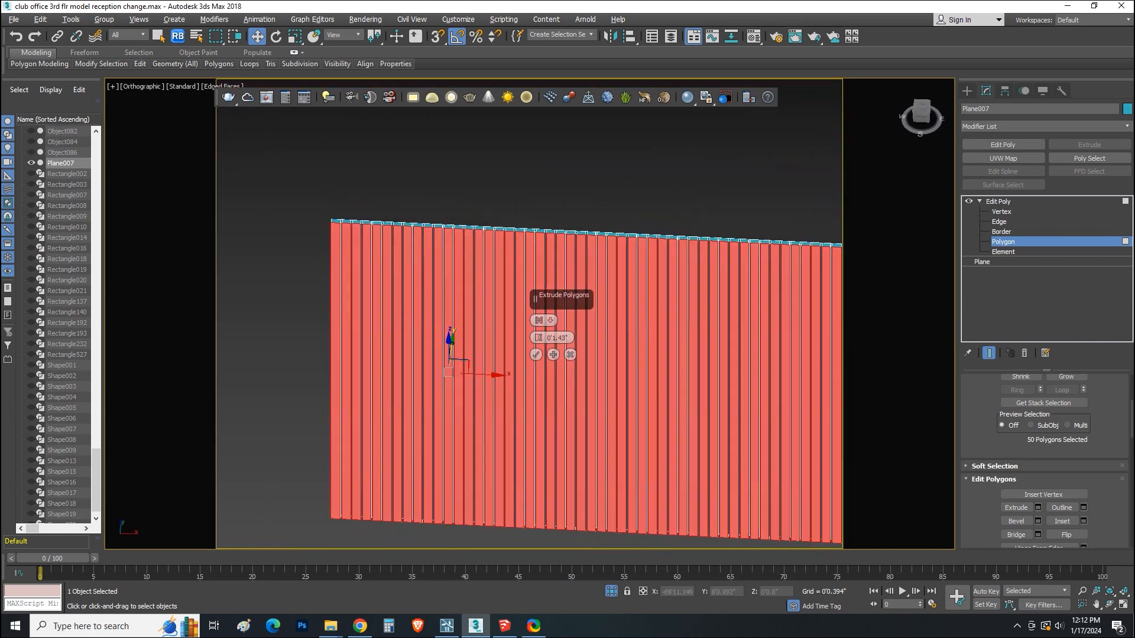
click(536, 355)
alt+middle_drag(538, 357, 591, 414)
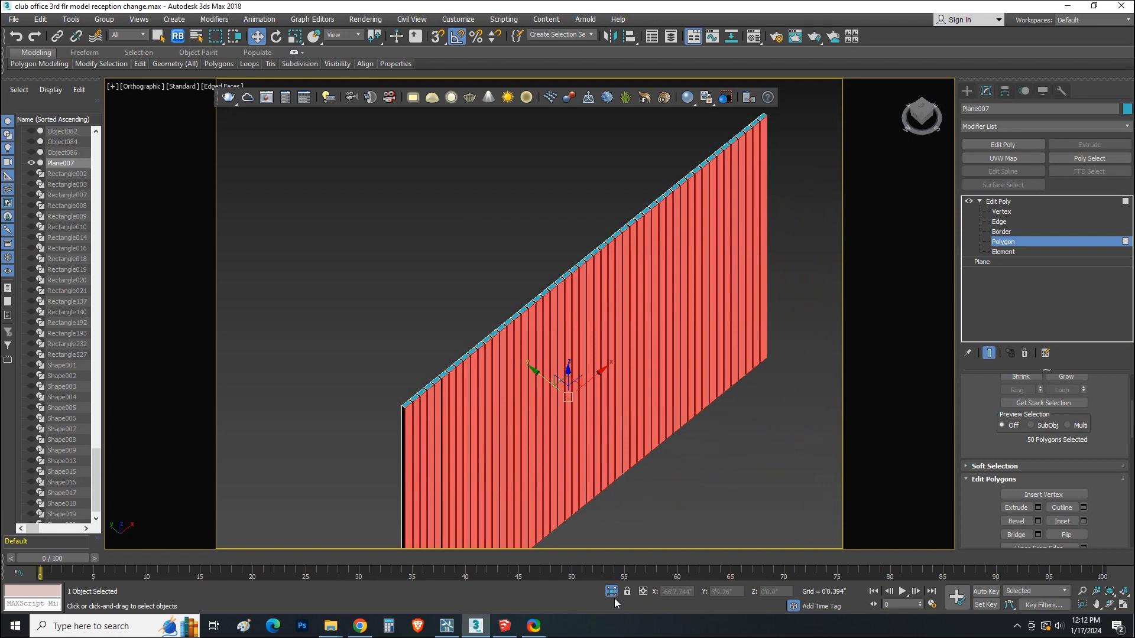
scroll(451, 400, up, 5)
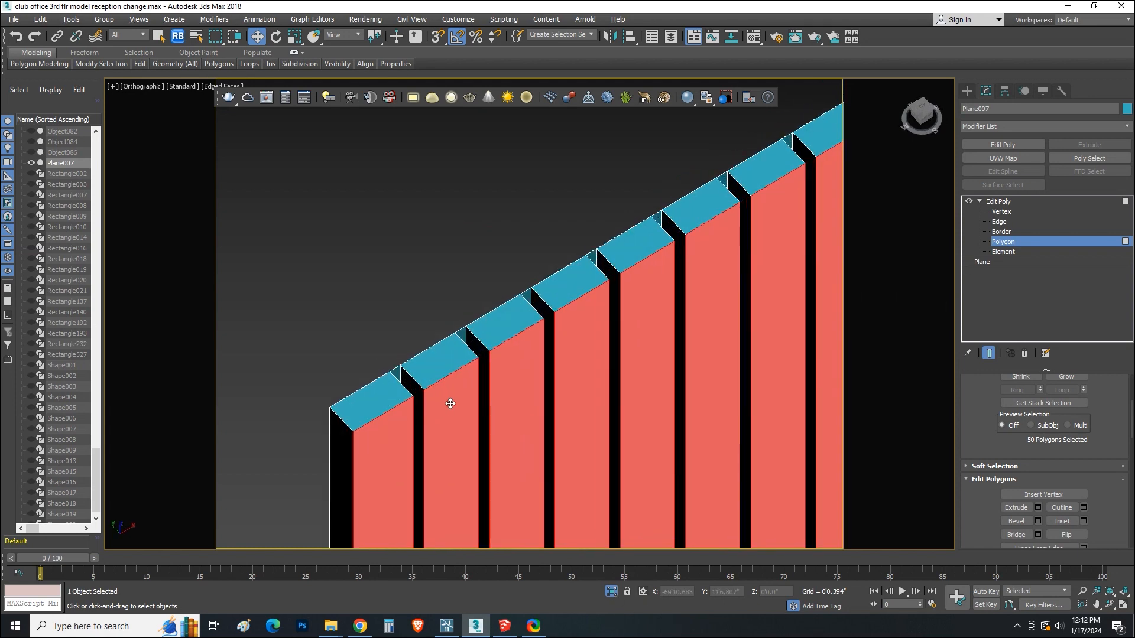
scroll(479, 420, down, 3)
Step: Exit isolation and show the slatted panel with the surrounding model in perspective
click(612, 593)
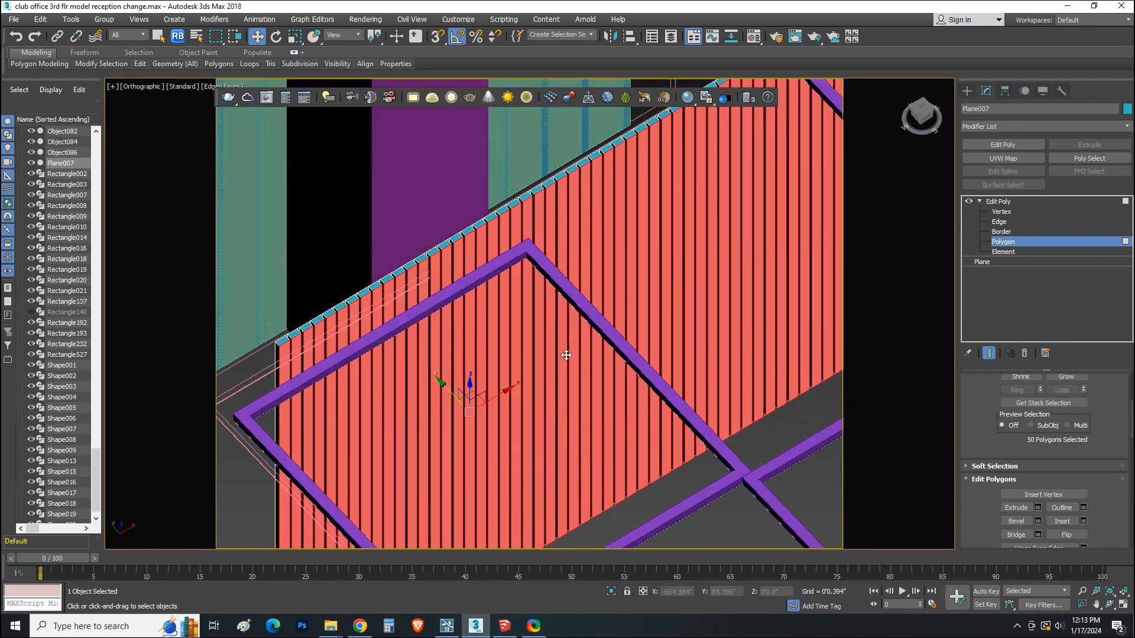
scroll(567, 355, down, 4)
key(p)
scroll(563, 354, down, 1)
middle_drag(563, 355, 633, 407)
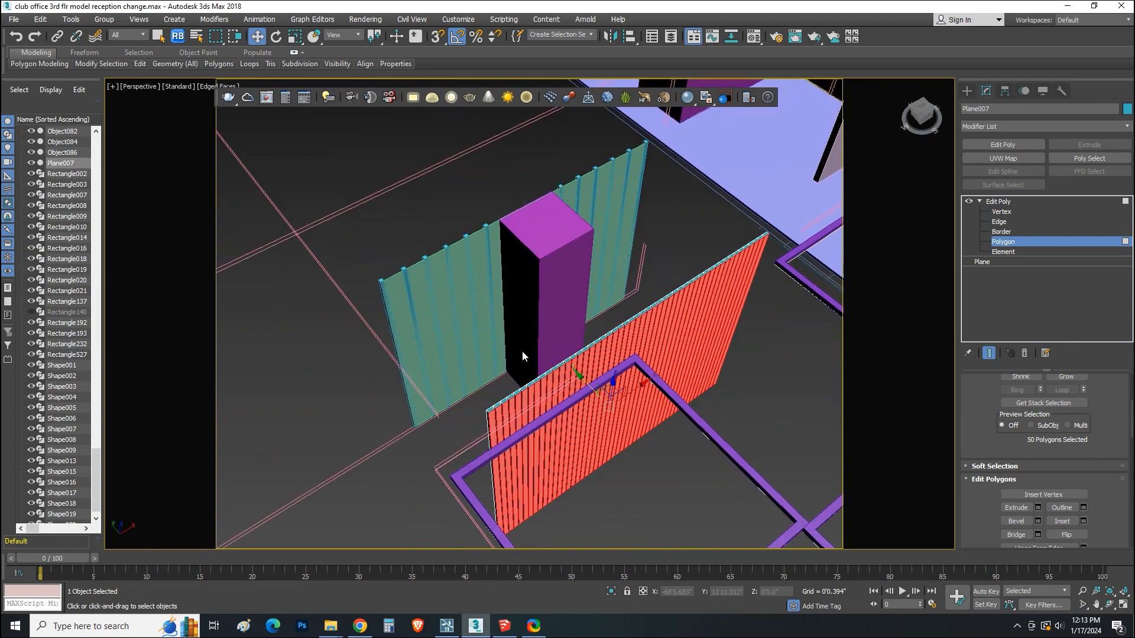
Step: Leave polygon editing, turn on snapping and move the slatted panel onto the top corner of the old green panel wall behind the column
key(s)
click(1005, 202)
drag(600, 369, 496, 275)
scroll(335, 286, up, 5)
scroll(499, 362, down, 5)
scroll(520, 354, up, 4)
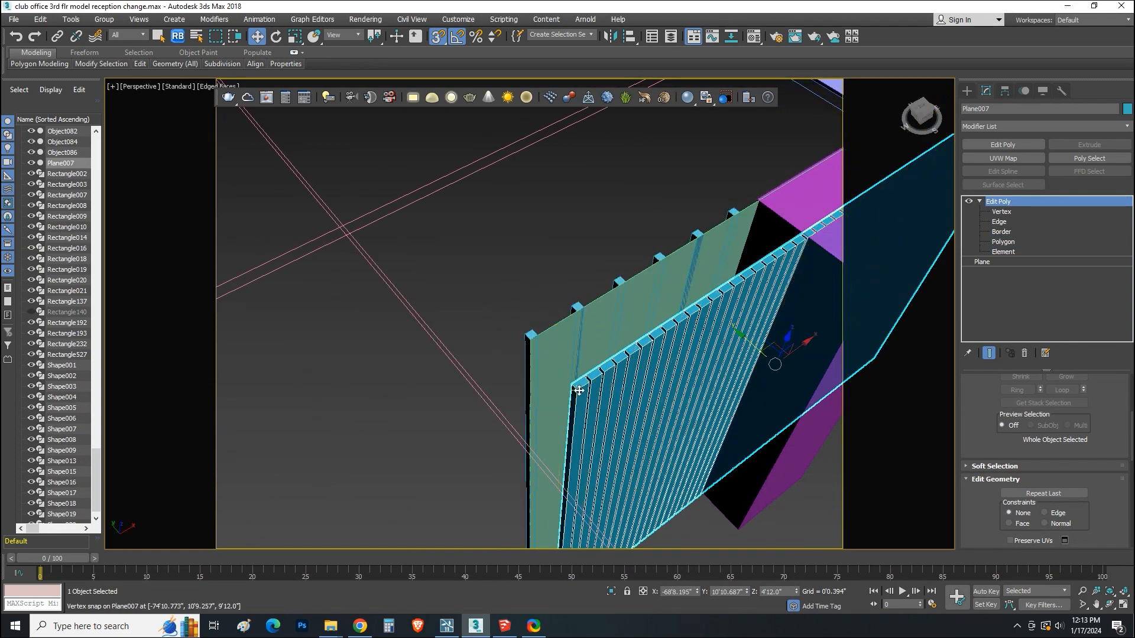
scroll(536, 351, down, 1)
drag(536, 351, 590, 312)
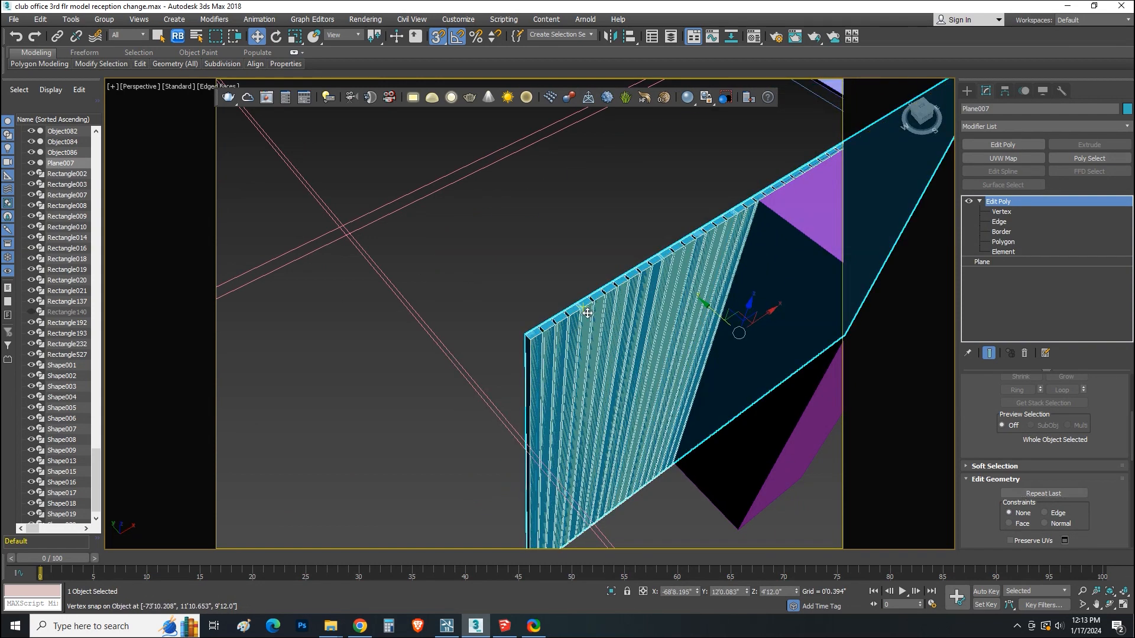
Step: Delete the old green backing panel behind the new slatted panel
click(644, 364)
key(Delete)
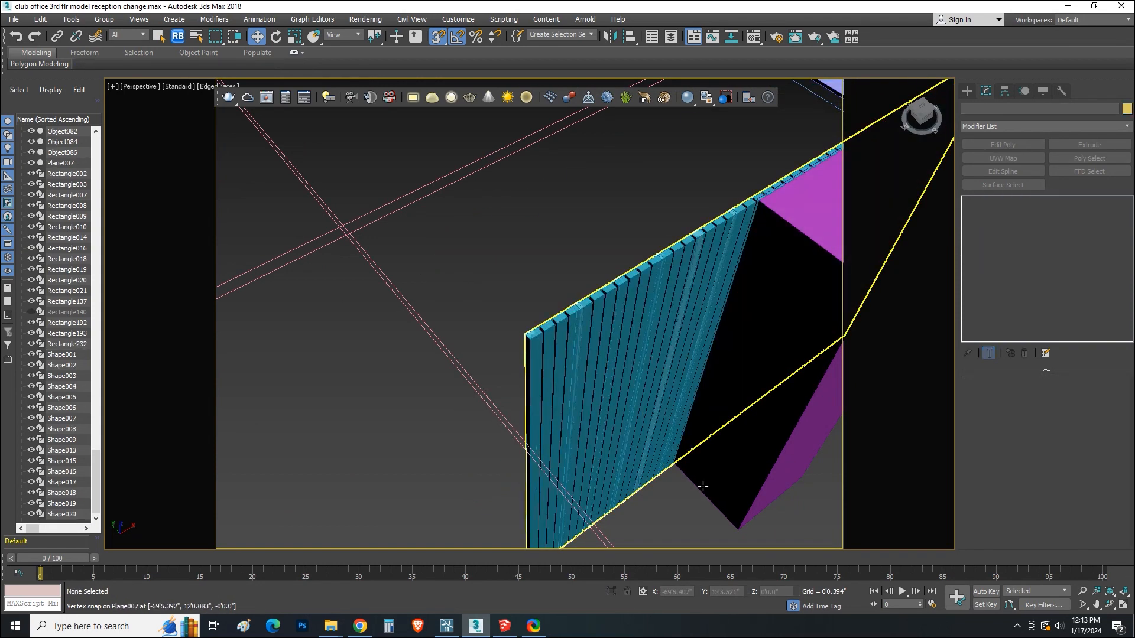
middle_drag(615, 402, 550, 401)
scroll(550, 401, up, 3)
scroll(549, 401, down, 6)
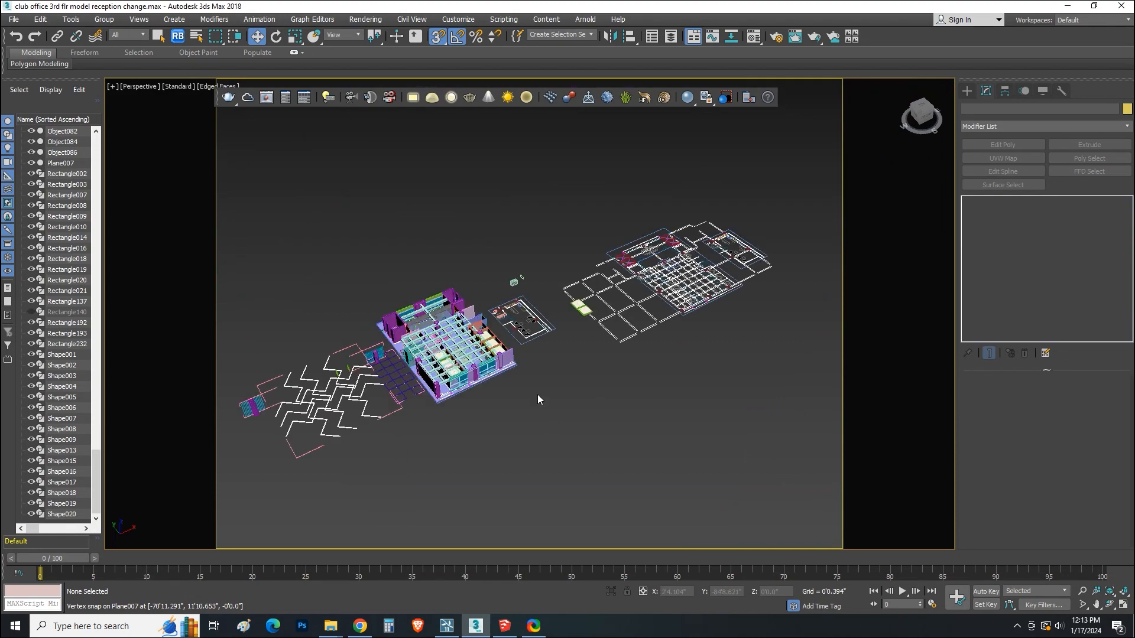
Step: Delete the old wall's vertical ribs and the leftover outline beside the slatted panel
click(374, 355)
key(z)
scroll(524, 332, up, 3)
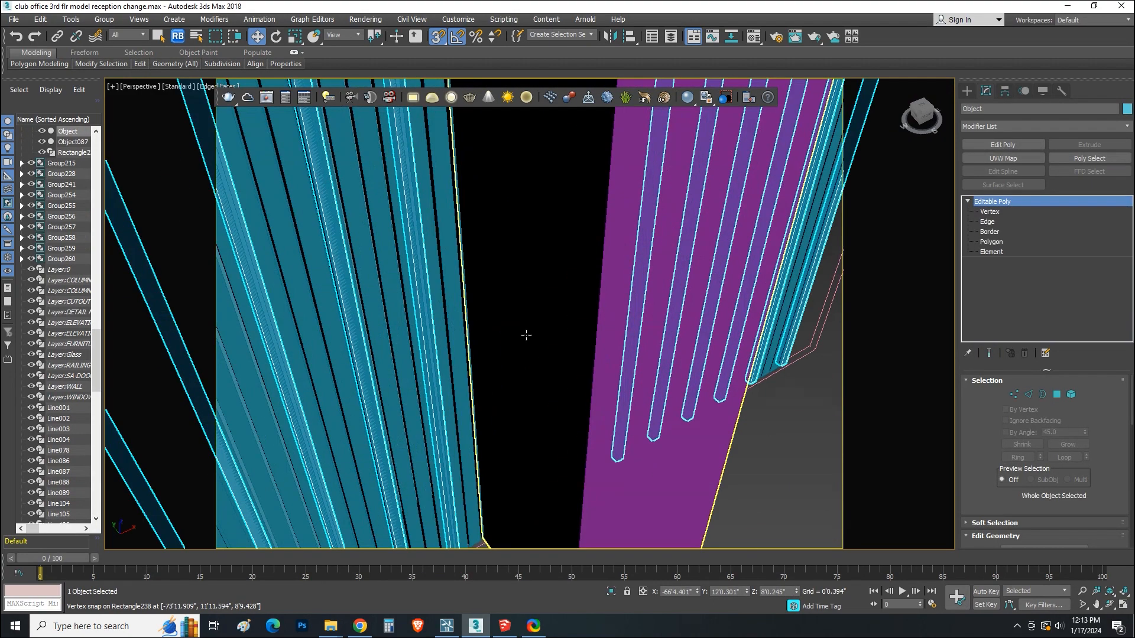
scroll(567, 376, down, 5)
key(Delete)
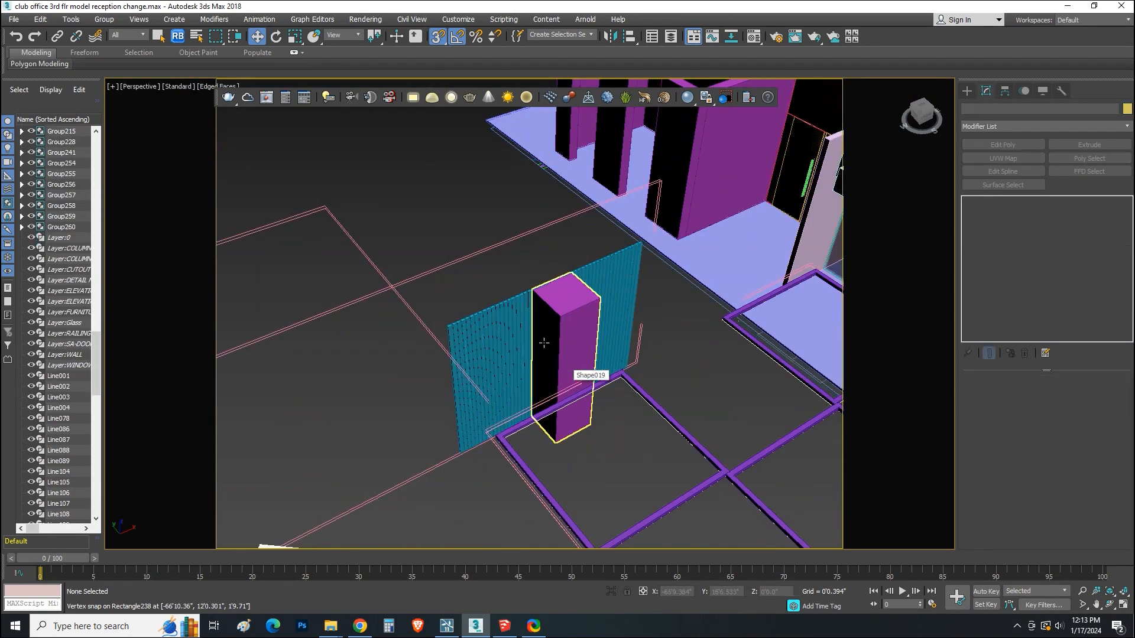
alt+middle_drag(542, 344, 512, 329)
click(652, 327)
key(Delete)
alt+middle_drag(709, 509, 668, 480)
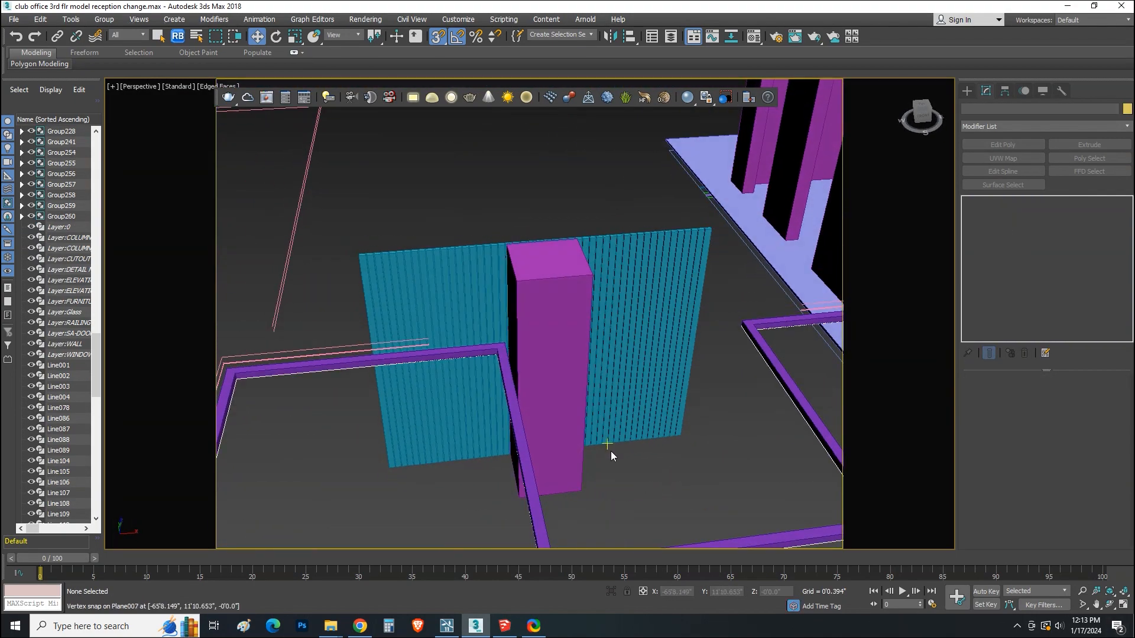
Step: Add an Edit Poly modifier to the purple column and select its horizontal edges
alt+middle_drag(611, 454, 576, 337)
click(573, 332)
click(1003, 145)
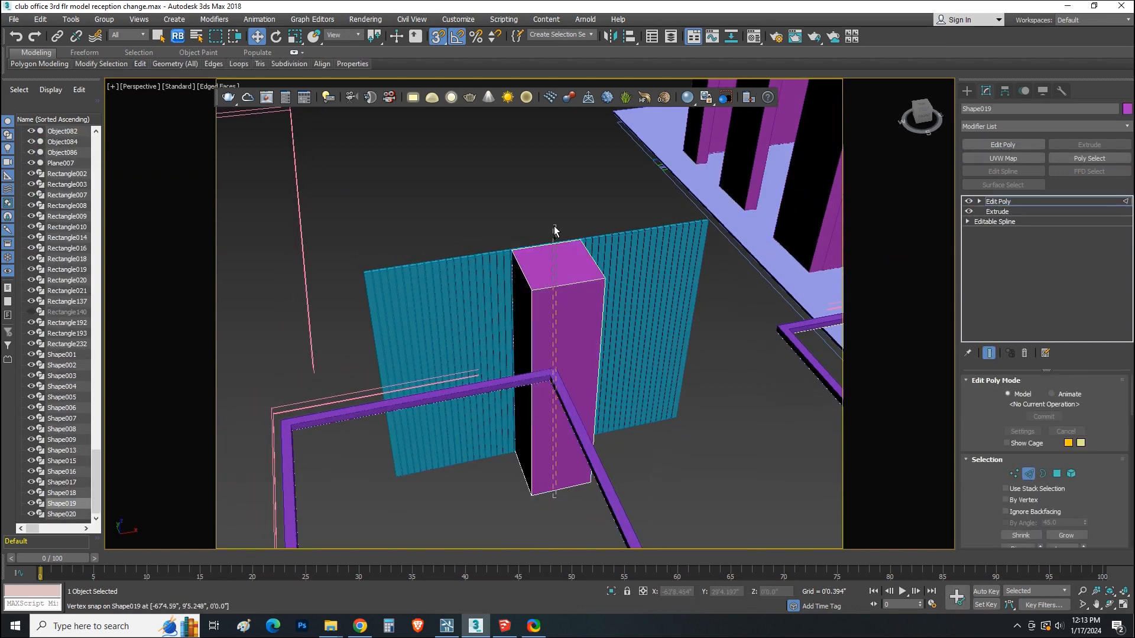
alt+middle_drag(586, 324, 588, 447)
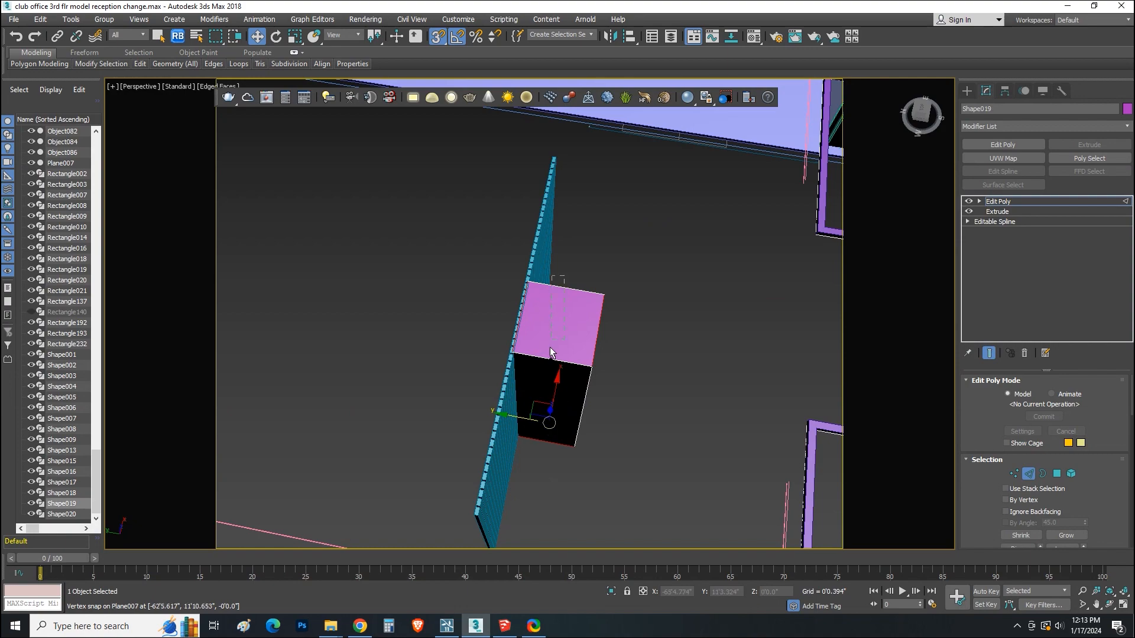
mouse_move(550, 347)
alt+middle_down()
mouse_move(616, 388)
mouse_move(473, 357)
mouse_move(386, 355)
mouse_move(533, 349)
alt+middle_up()
scroll(1083, 494, down, 5)
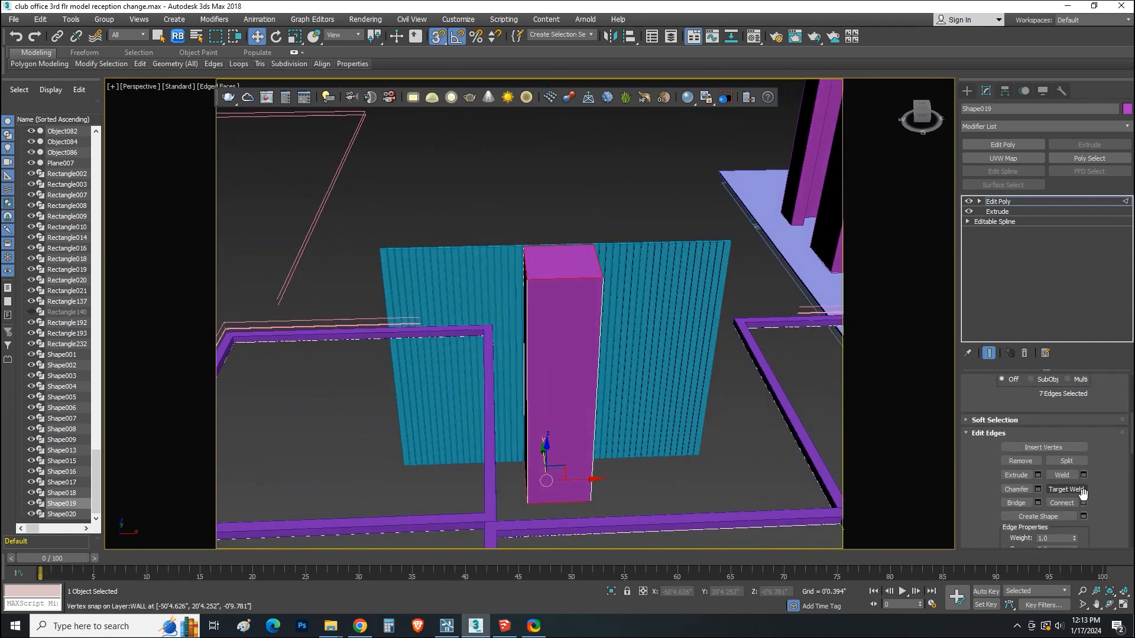
click(1084, 503)
alt+middle_drag(711, 474, 576, 474)
click(570, 372)
scroll(586, 455, up, 4)
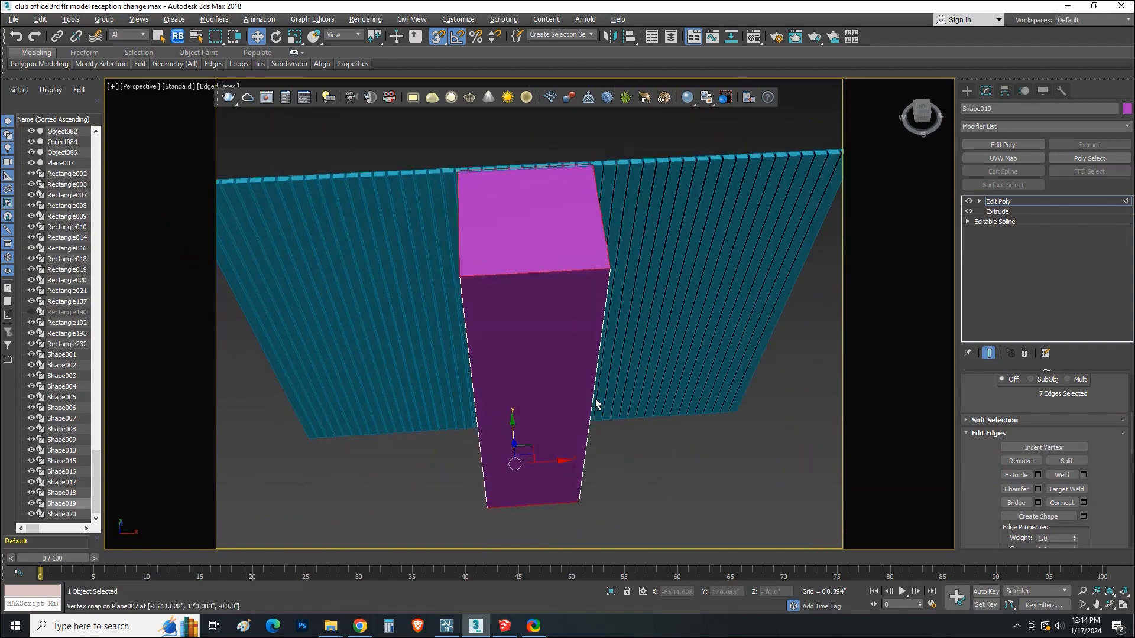
alt+middle_drag(595, 404, 651, 470)
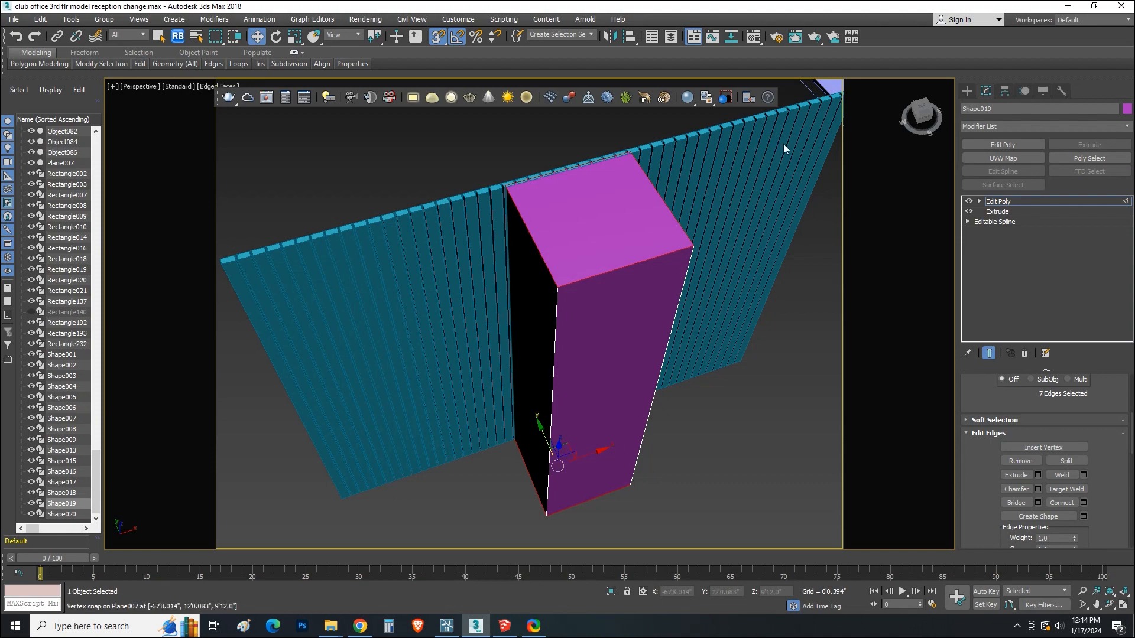
Step: Leave the column's edge editing and copy the slatted back panel forward onto the column's front face
key(2)
click(922, 190)
click(709, 237)
shift+drag(532, 280, 603, 443)
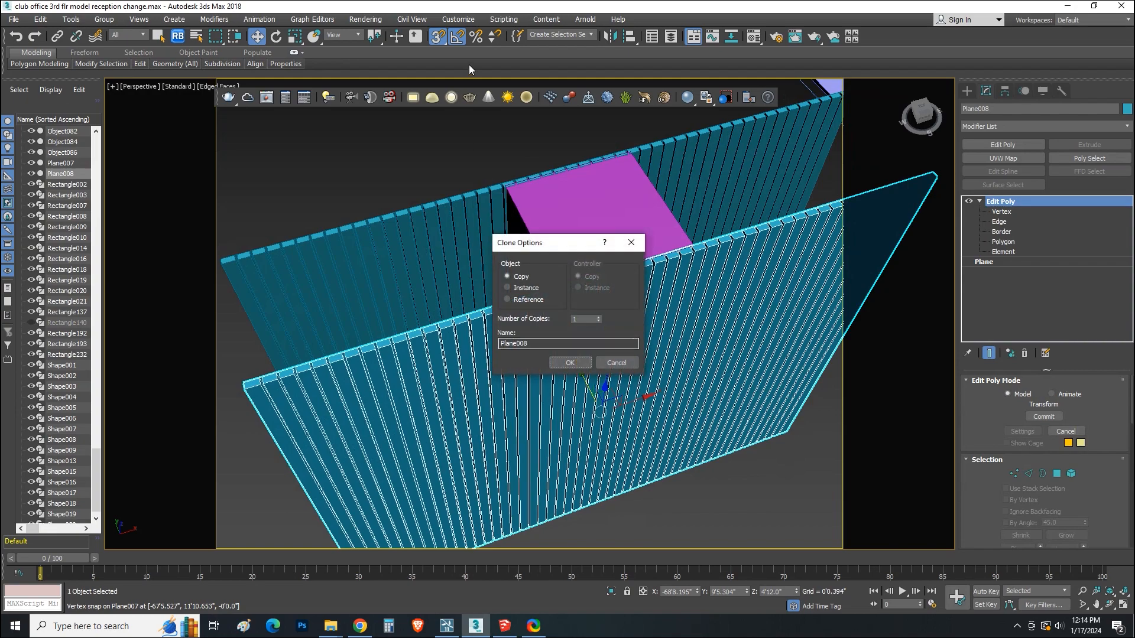
click(582, 364)
Step: With snapping off, shift the copied slatted panel about 0.64 inch along X to centre its slats on the column
mouse_move(616, 362)
alt+middle_down()
mouse_move(626, 398)
mouse_move(649, 334)
mouse_move(578, 289)
mouse_move(542, 307)
alt+middle_up()
key(s)
scroll(504, 236, up, 4)
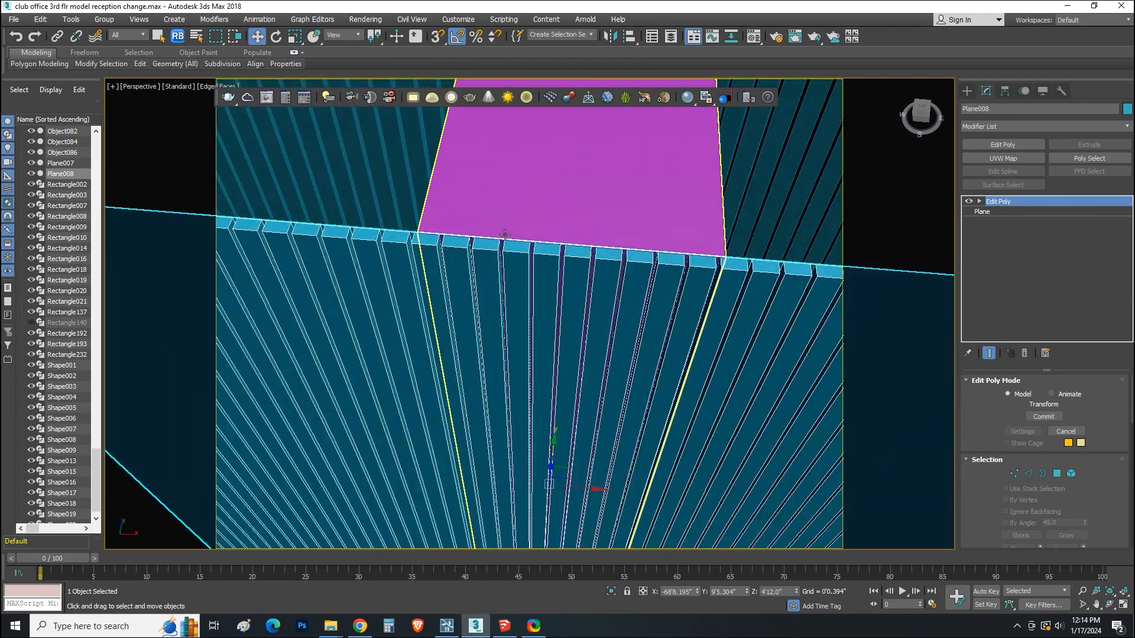
alt+middle_drag(506, 237, 543, 278)
drag(591, 485, 593, 484)
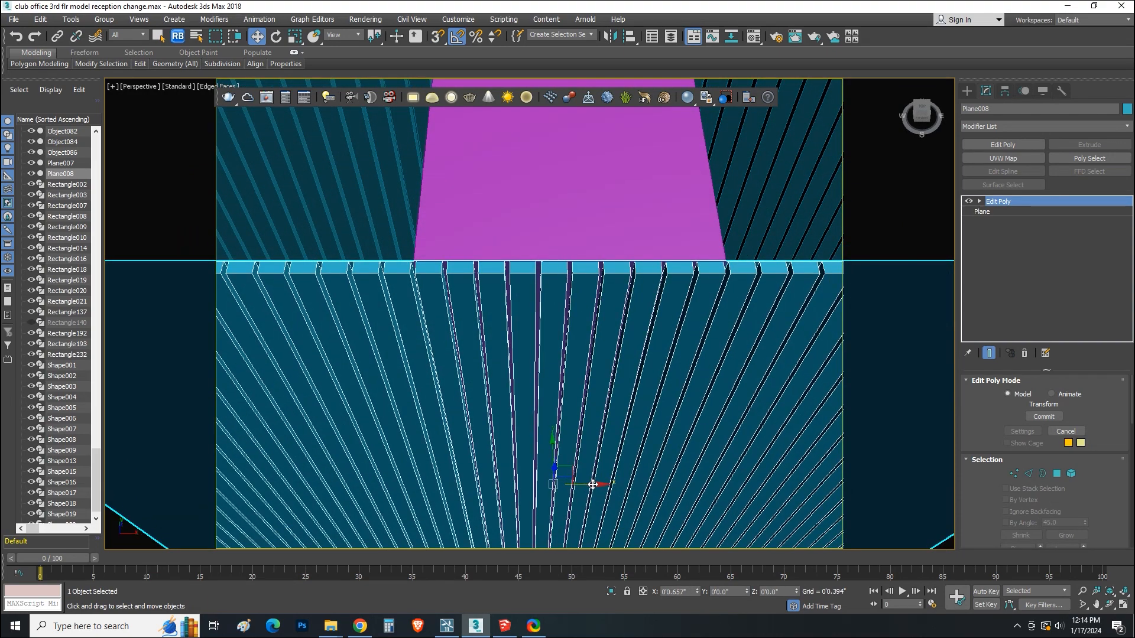
scroll(593, 485, down, 6)
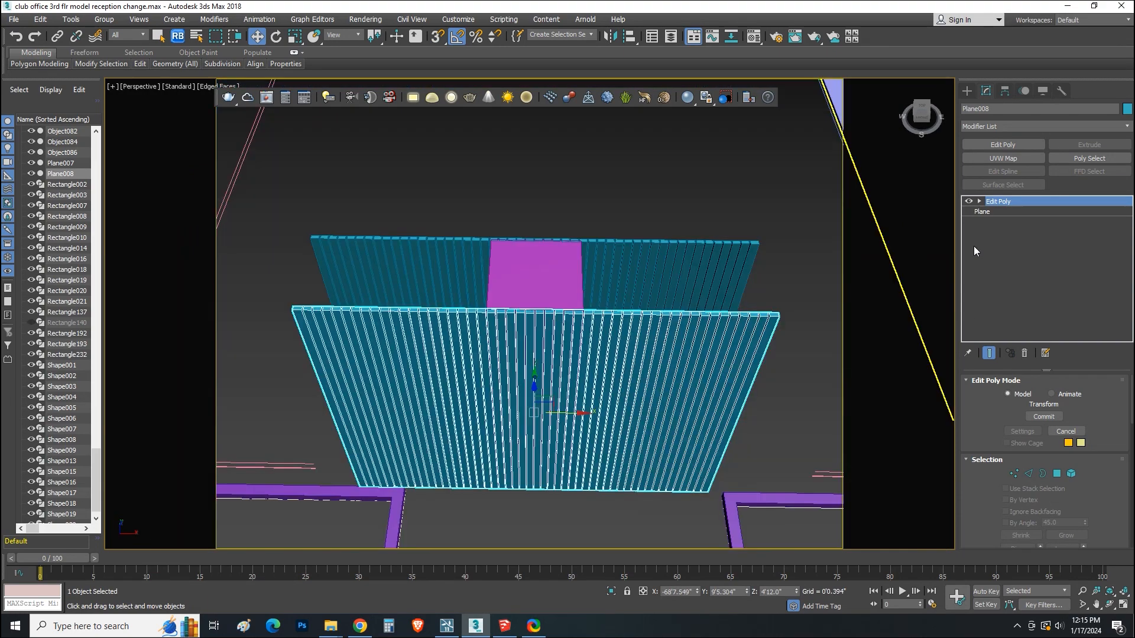
Step: Delete the copied panel's slats that extend past the column's right side
click(1071, 473)
click(712, 470)
middle_drag(652, 400, 577, 463)
scroll(618, 417, up, 4)
scroll(537, 422, down, 3)
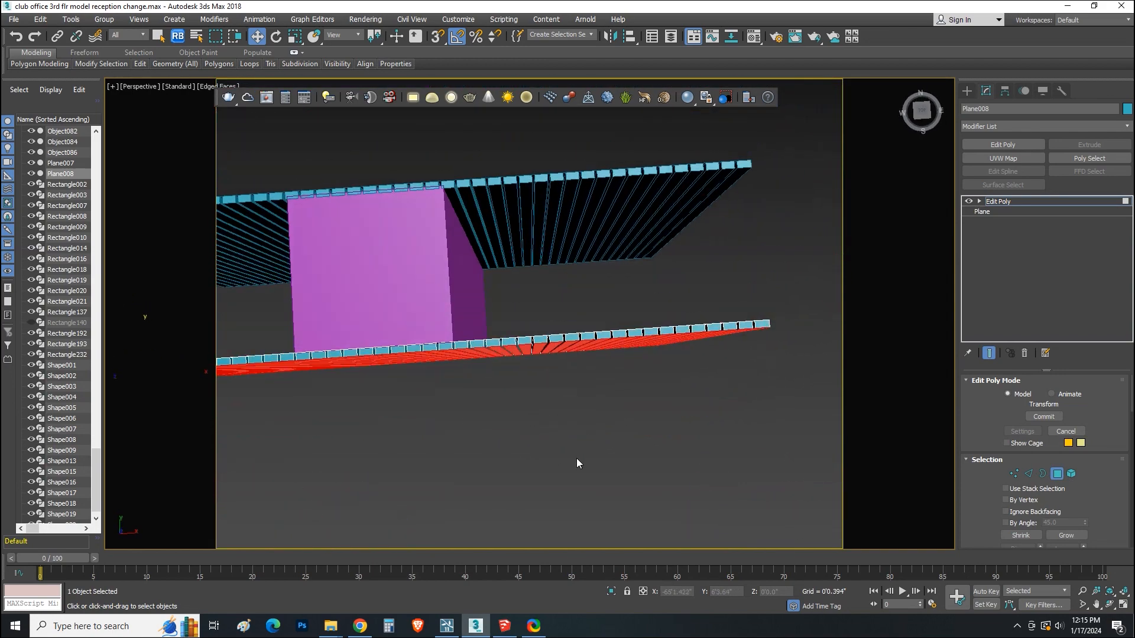
drag(493, 395, 482, 396)
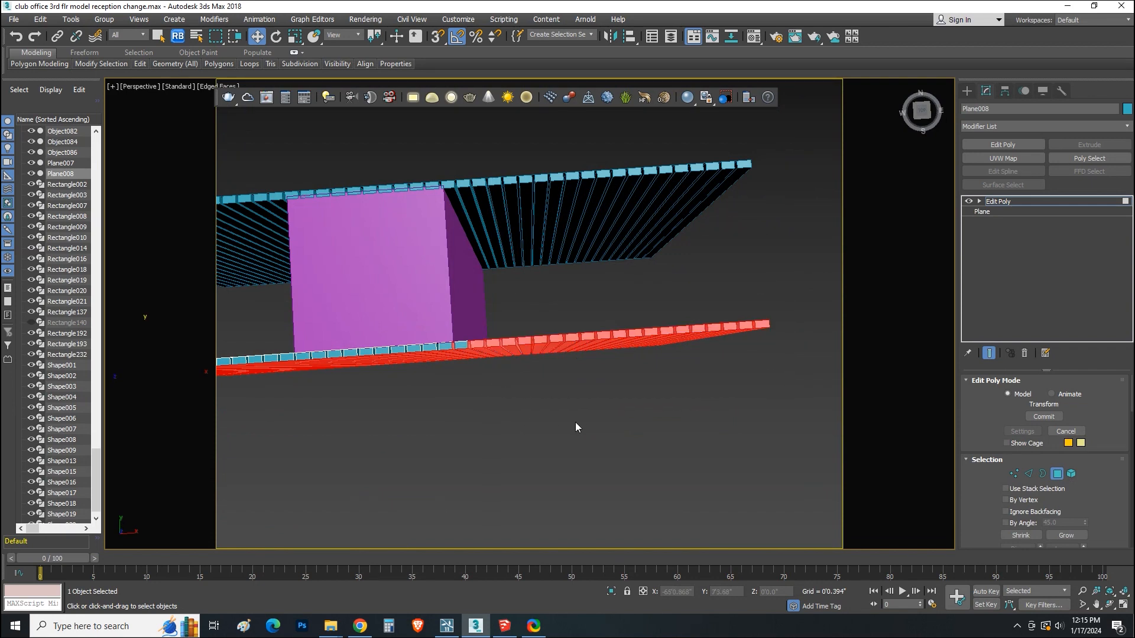
alt+middle_drag(576, 422, 591, 399)
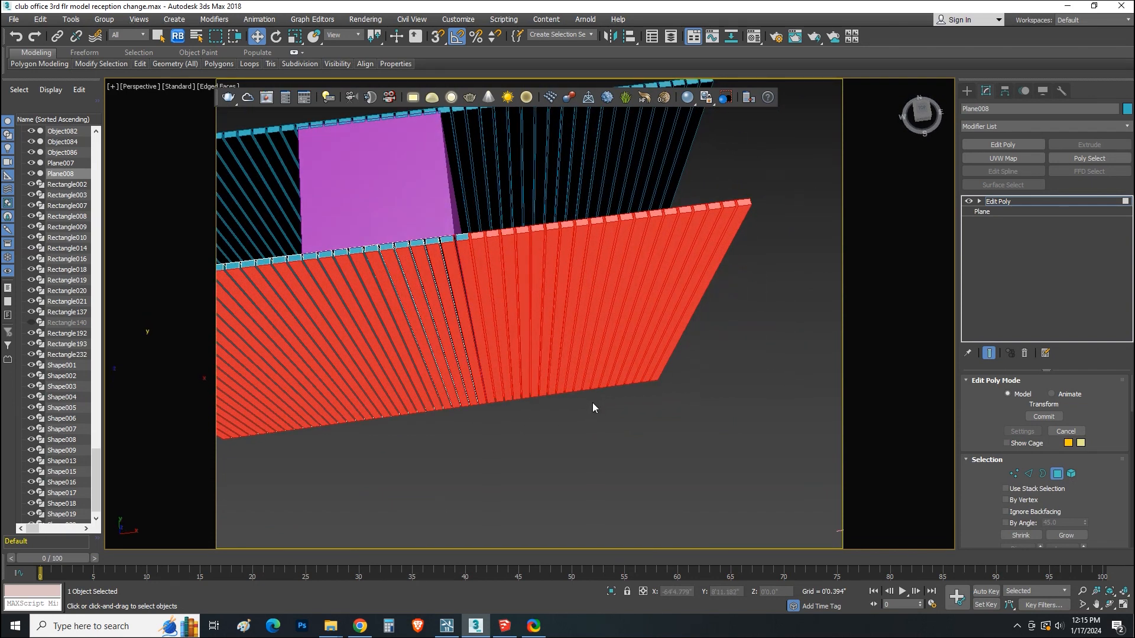
key(t)
scroll(634, 332, up, 3)
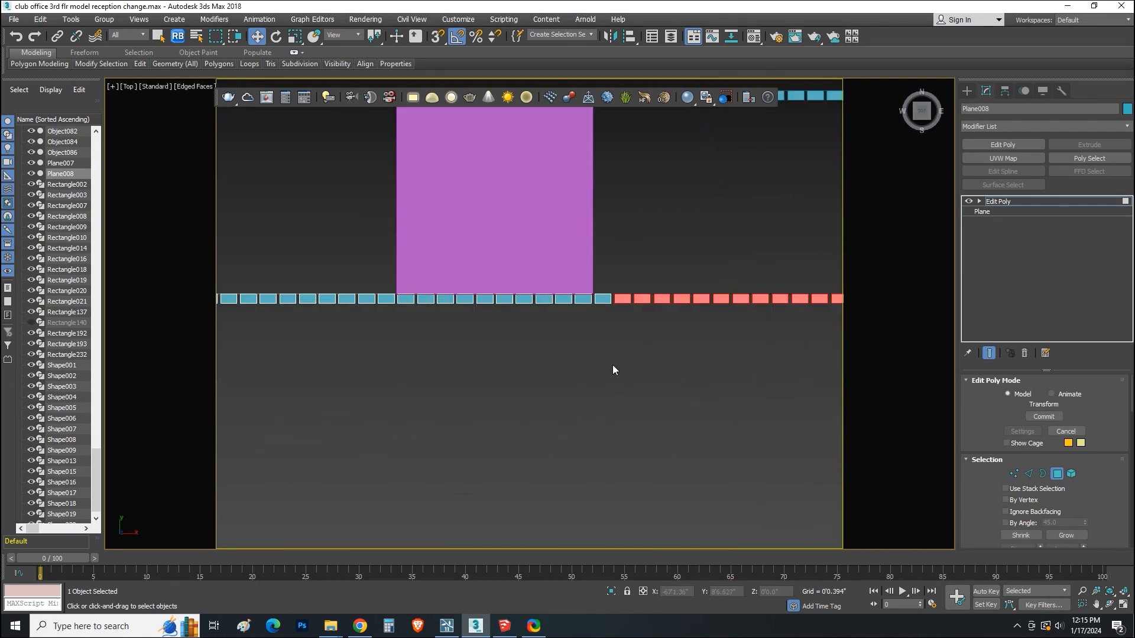
middle_drag(611, 373, 414, 373)
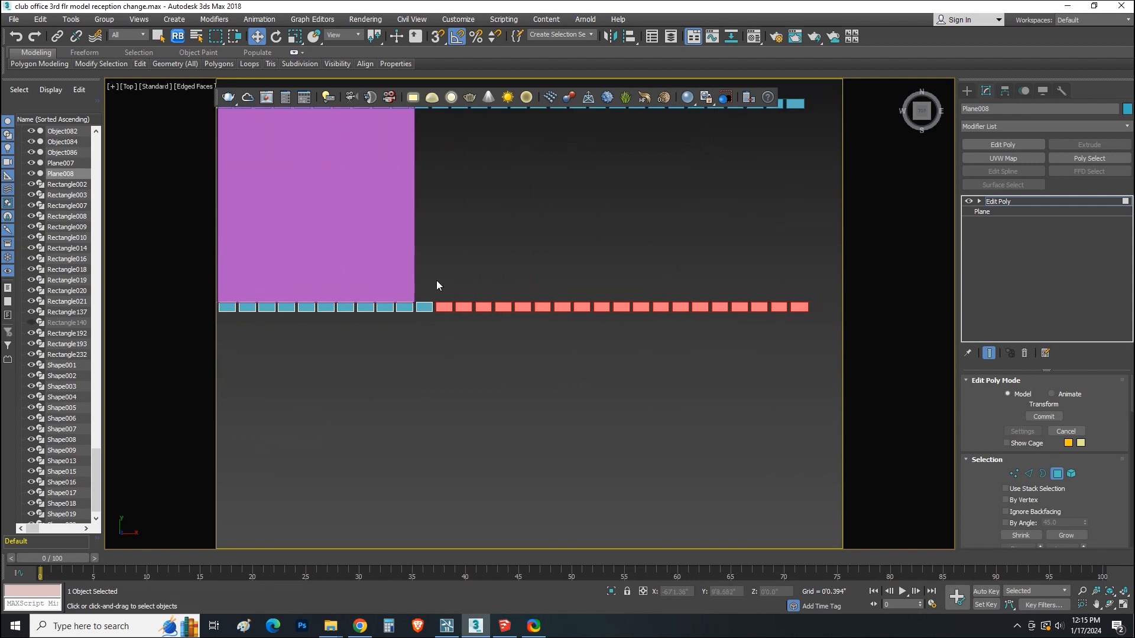
drag(822, 347, 821, 347)
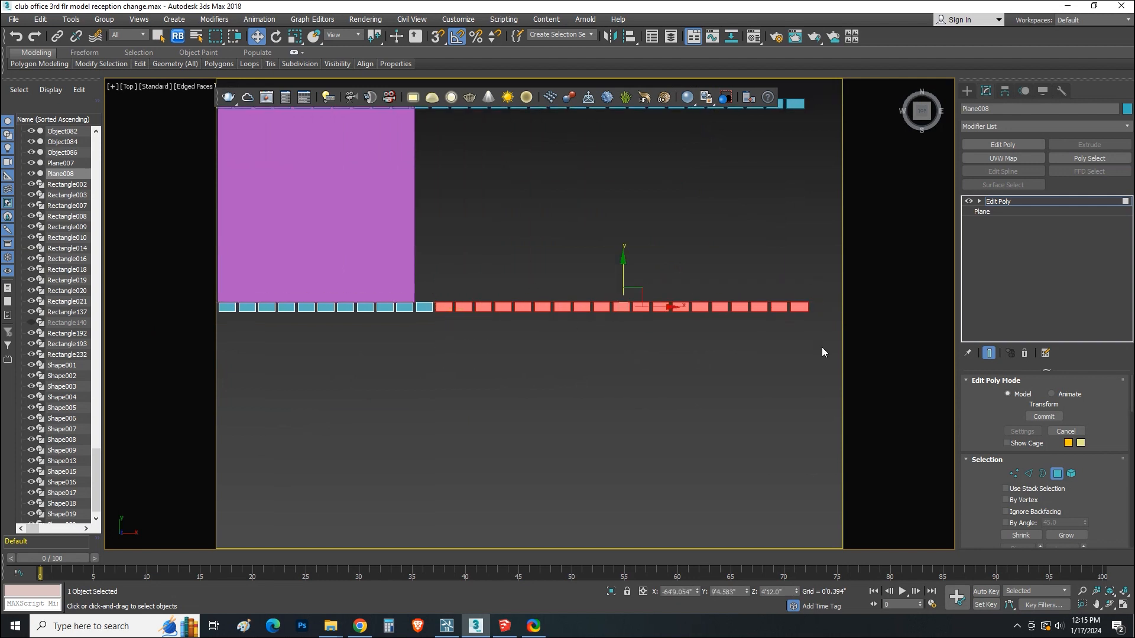
key(Delete)
Step: Delete the copied panel's slats that extend past the column's left side
scroll(454, 305, up, 3)
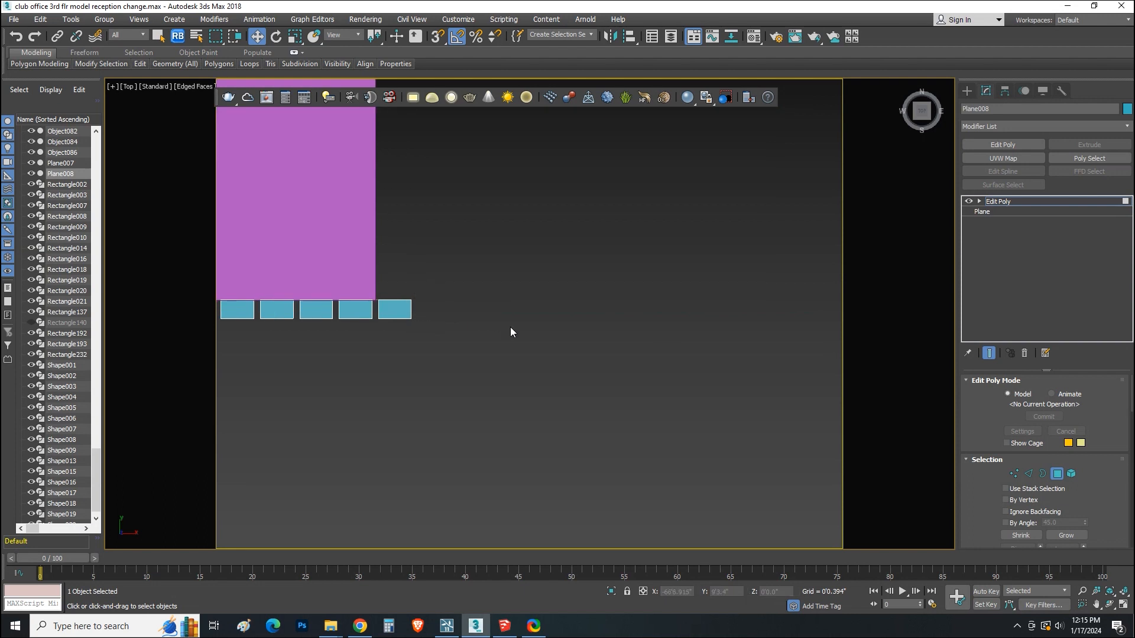
scroll(509, 327, down, 5)
middle_drag(531, 335, 674, 337)
middle_drag(425, 368, 545, 368)
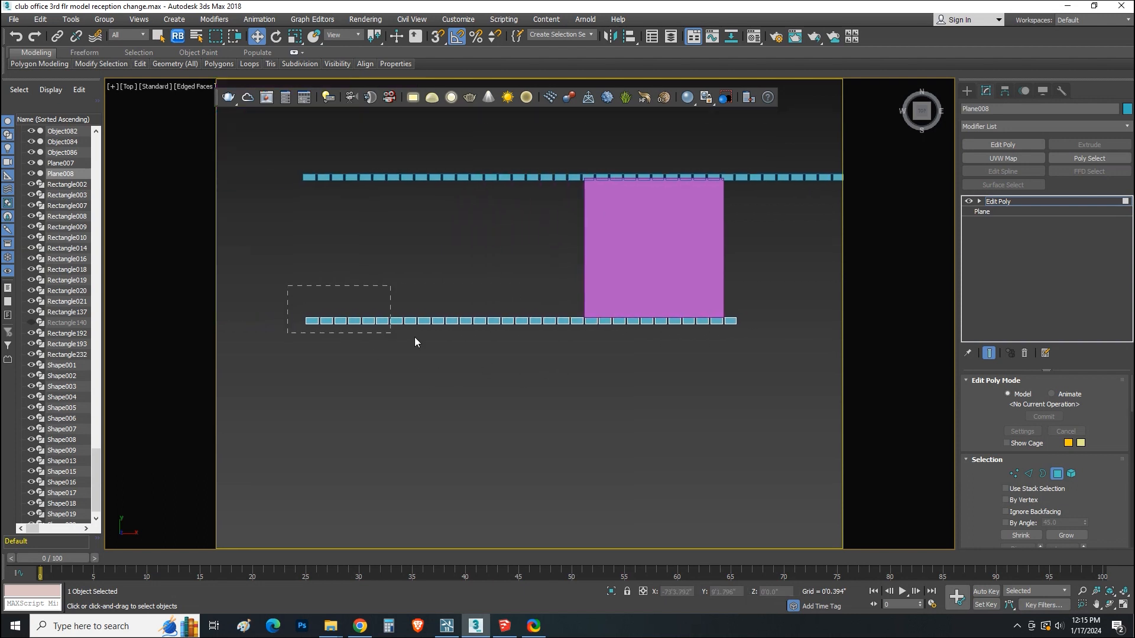
drag(581, 342, 577, 347)
scroll(577, 346, up, 5)
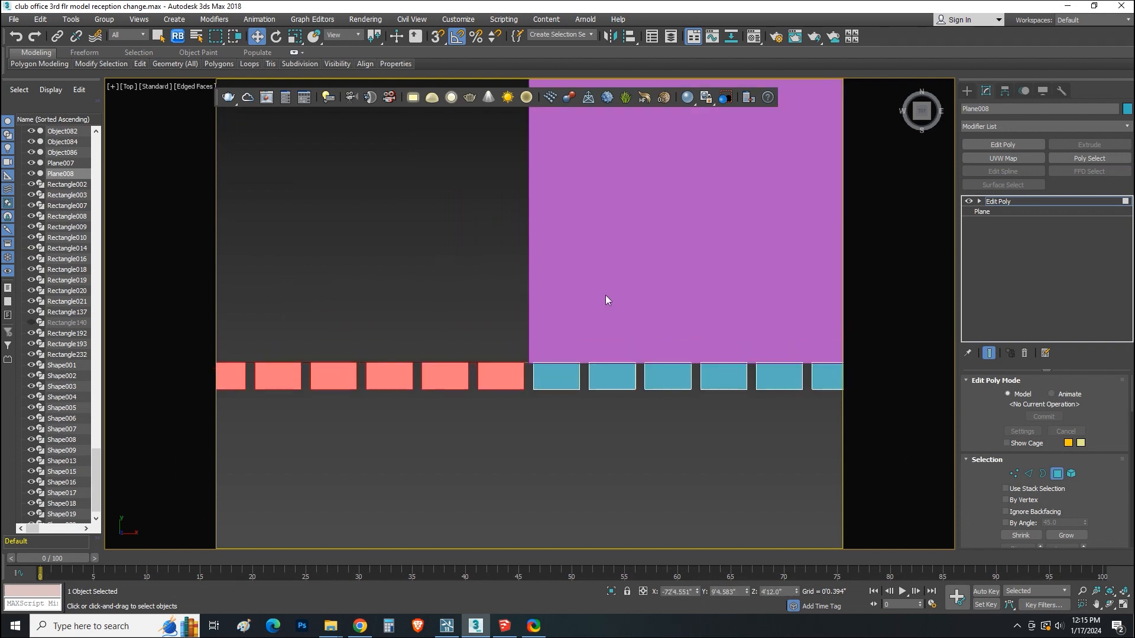
scroll(609, 299, down, 1)
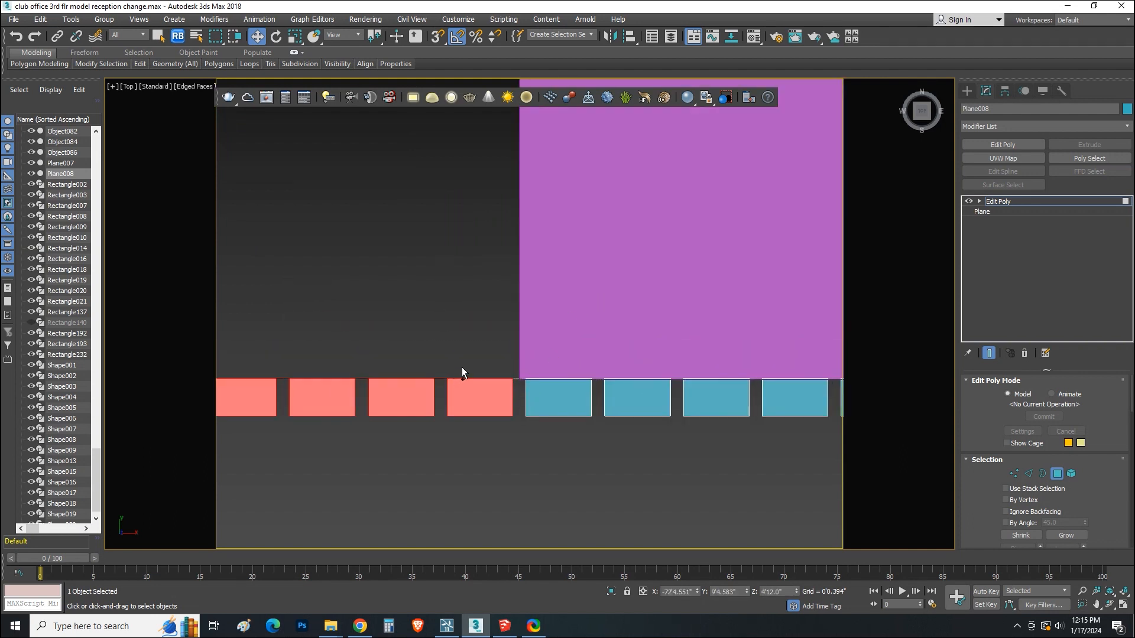
key(Delete)
drag(510, 399, 514, 393)
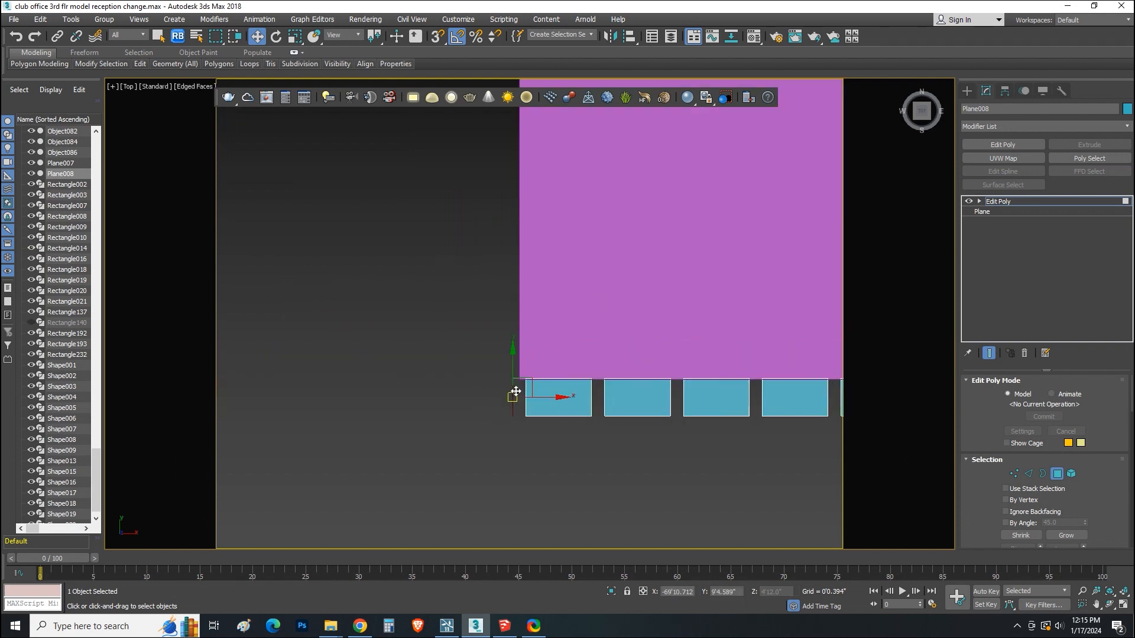
key(Delete)
Step: Remove the leftover face beside the first remaining slat at the column's left corner and leave polygon editing
middle_drag(554, 383, 512, 391)
key(p)
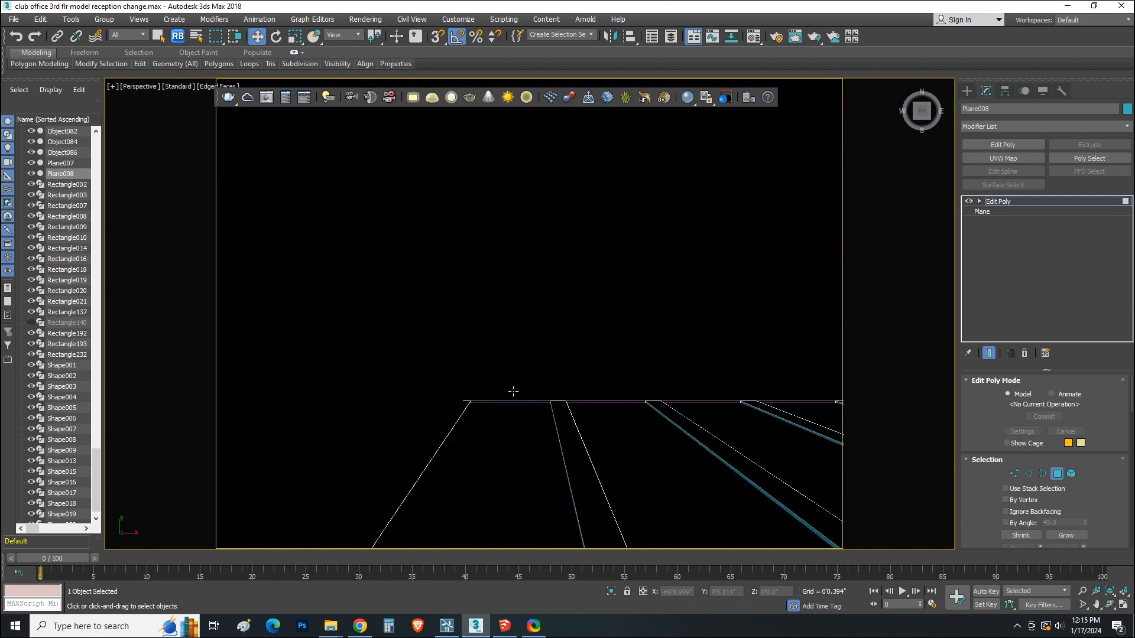
key(z)
key(t)
key(r)
middle_drag(399, 368, 425, 364)
drag(409, 362, 411, 363)
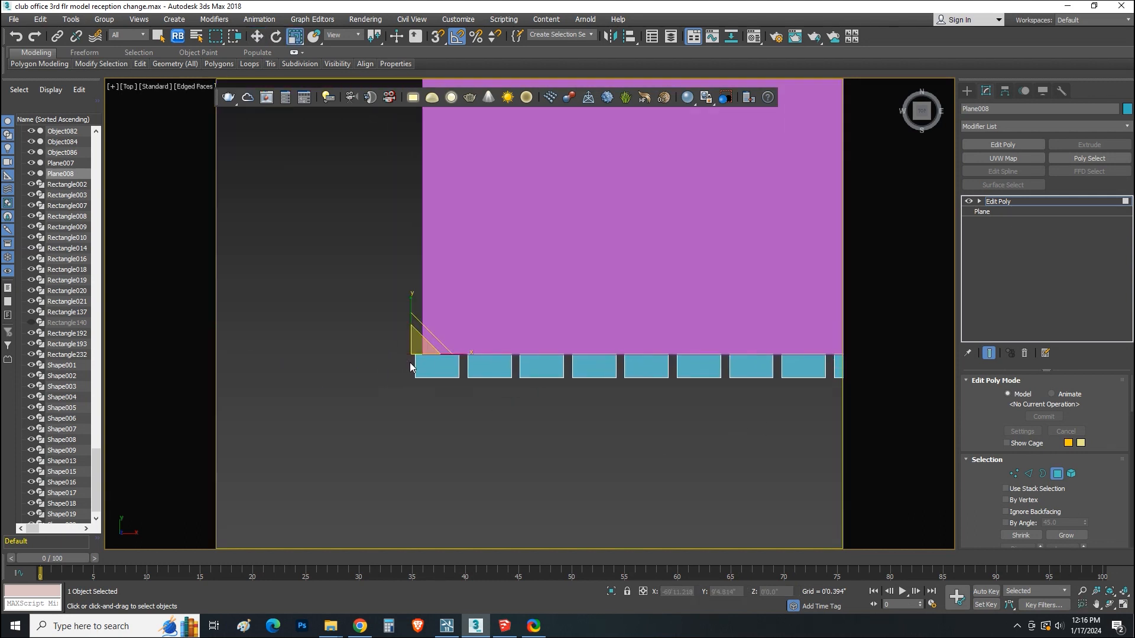
key(Delete)
click(991, 202)
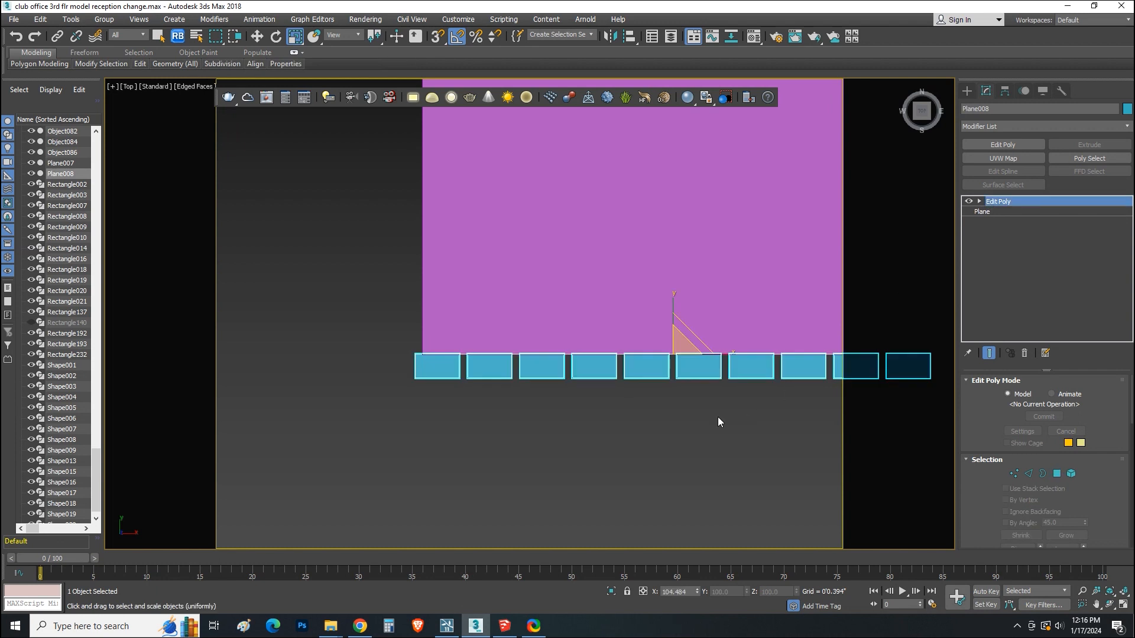
Step: Make one copy of the column's front slat strip, moved back along Y over the column
middle_drag(712, 422, 585, 456)
scroll(576, 448, down, 3)
click(259, 36)
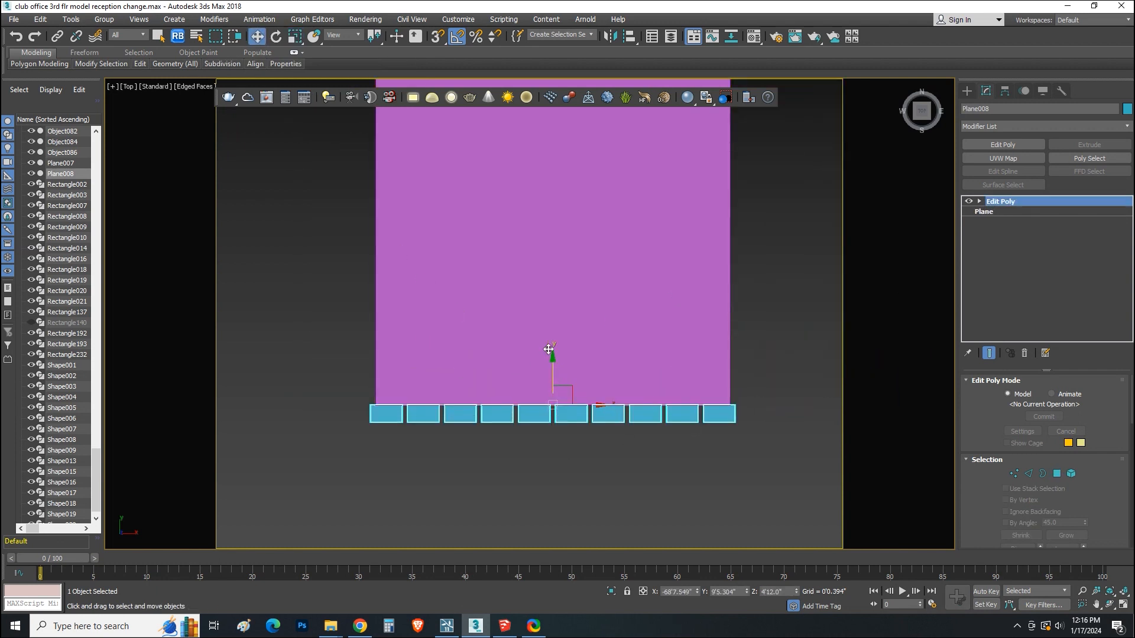
shift+drag(554, 385, 554, 260)
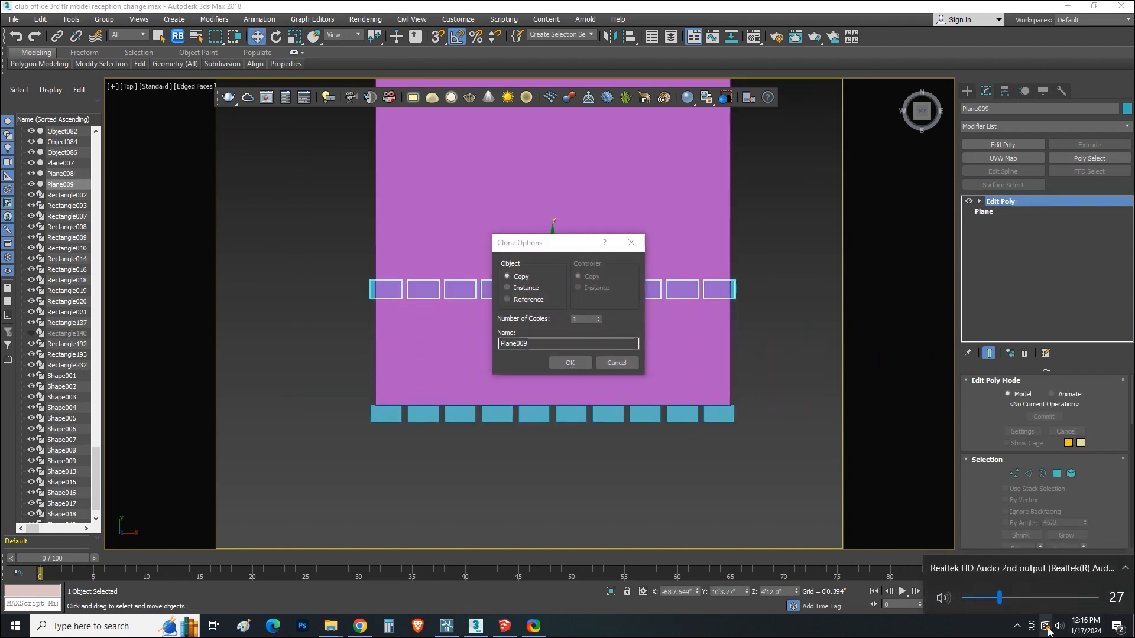
click(563, 362)
Step: Rotate the copied strip 90 degrees and place it along the column's left face
click(276, 36)
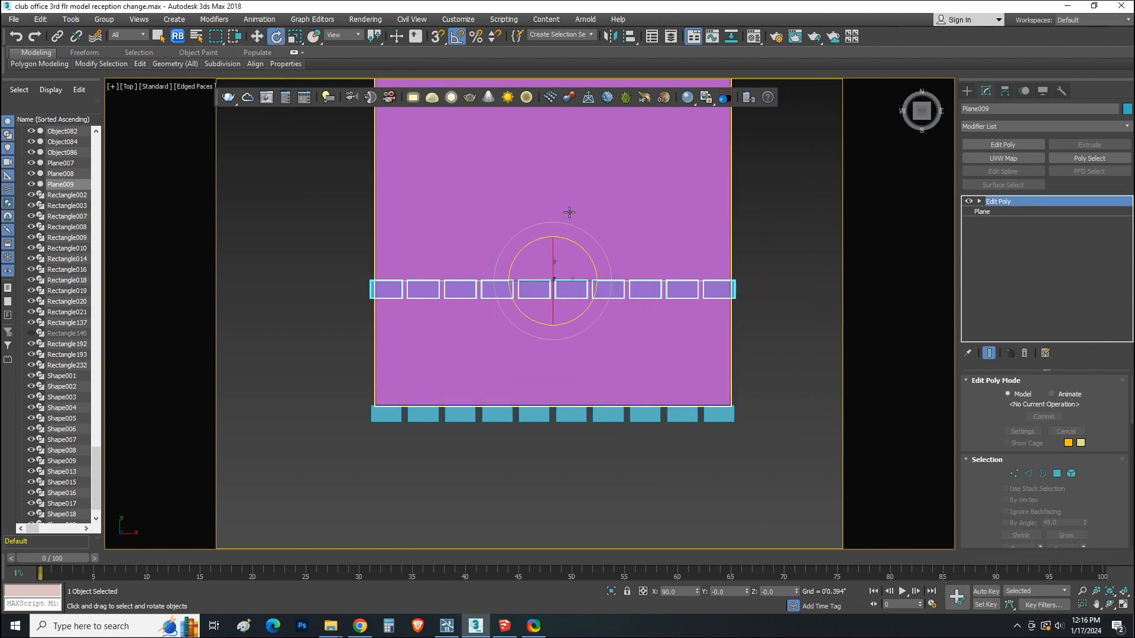
drag(569, 244, 585, 255)
middle_drag(643, 327, 710, 382)
click(256, 36)
drag(650, 362, 459, 362)
drag(435, 320, 435, 282)
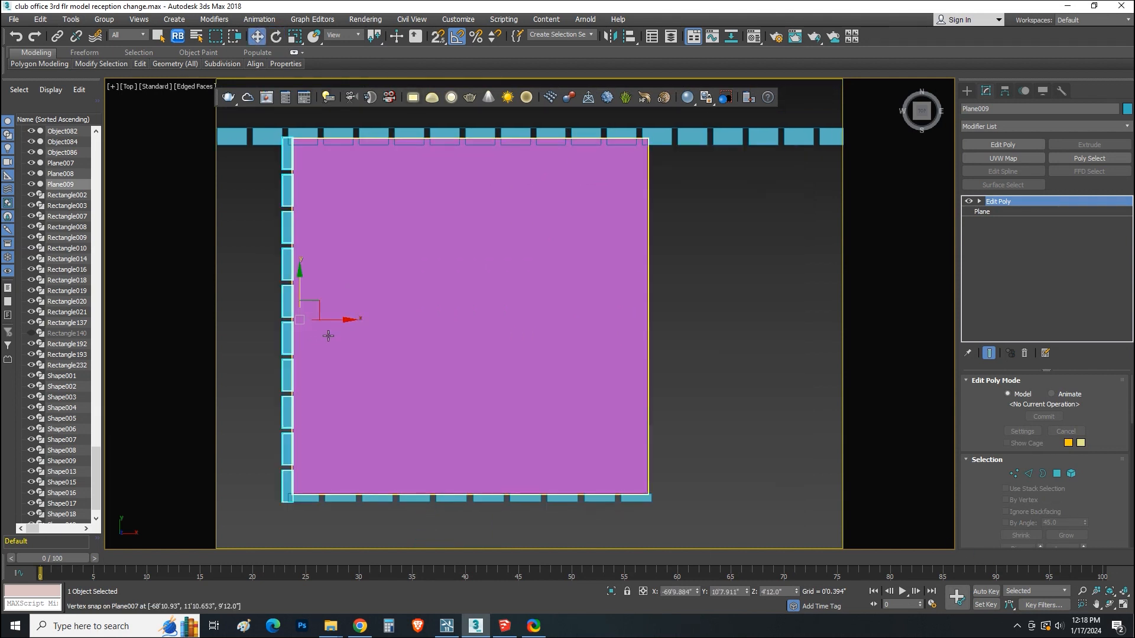
Step: Place an instance of the side strip on the column's right face, mirrored on X without cloning and fitted against the column
mouse_move(336, 321)
shift+mouse_down()
mouse_move(709, 347)
mouse_move(694, 347)
shift+mouse_up()
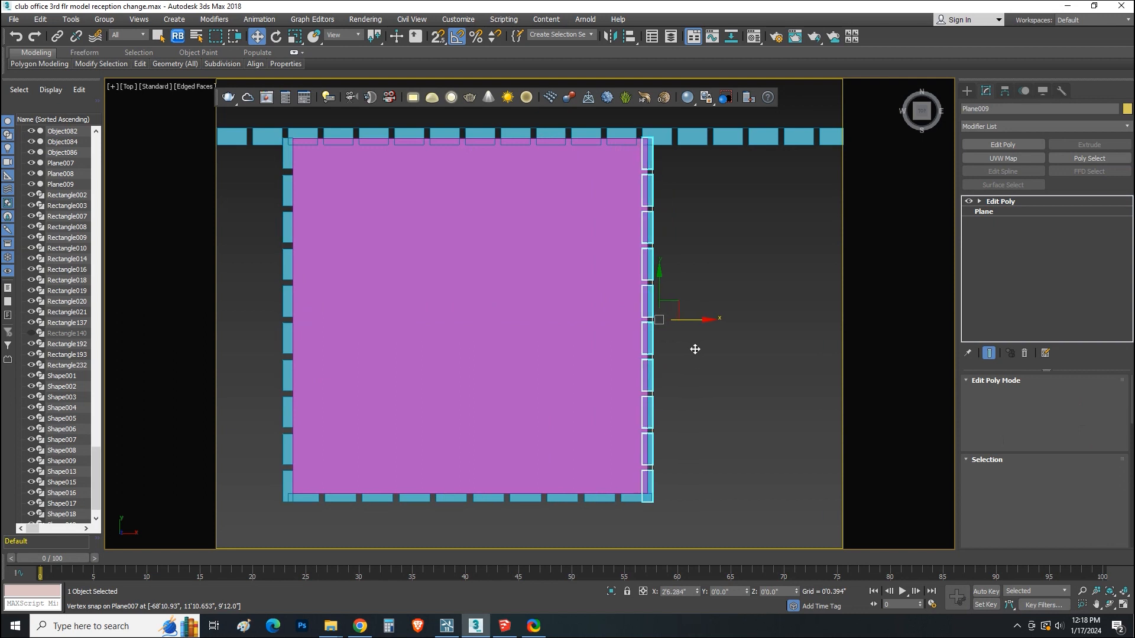
click(531, 289)
click(572, 363)
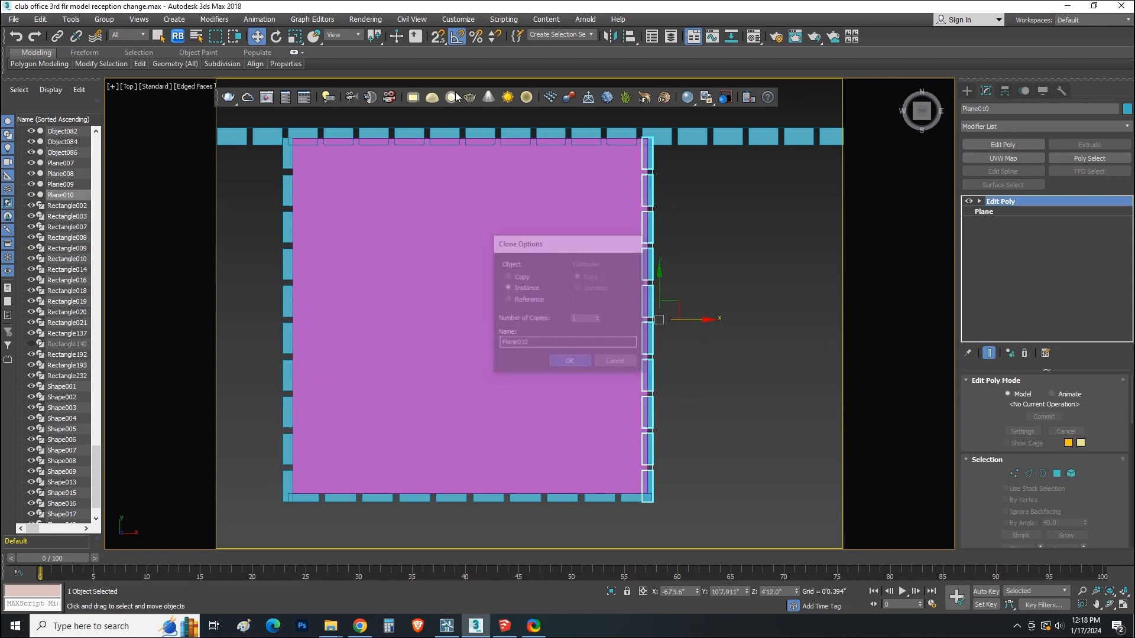
click(611, 37)
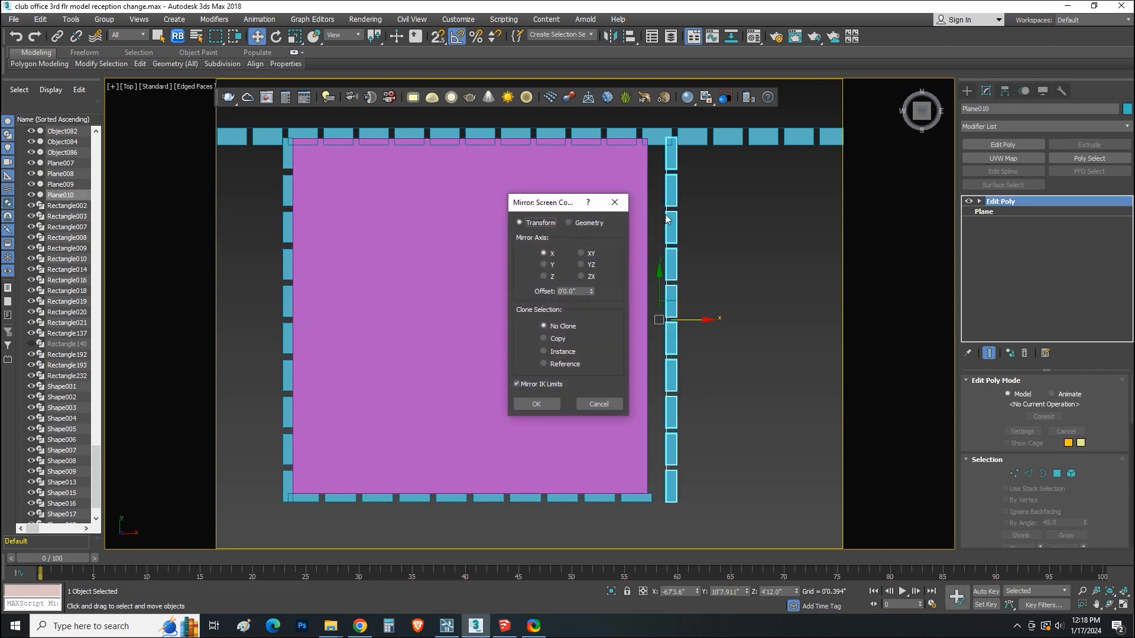
click(546, 406)
drag(700, 319, 681, 328)
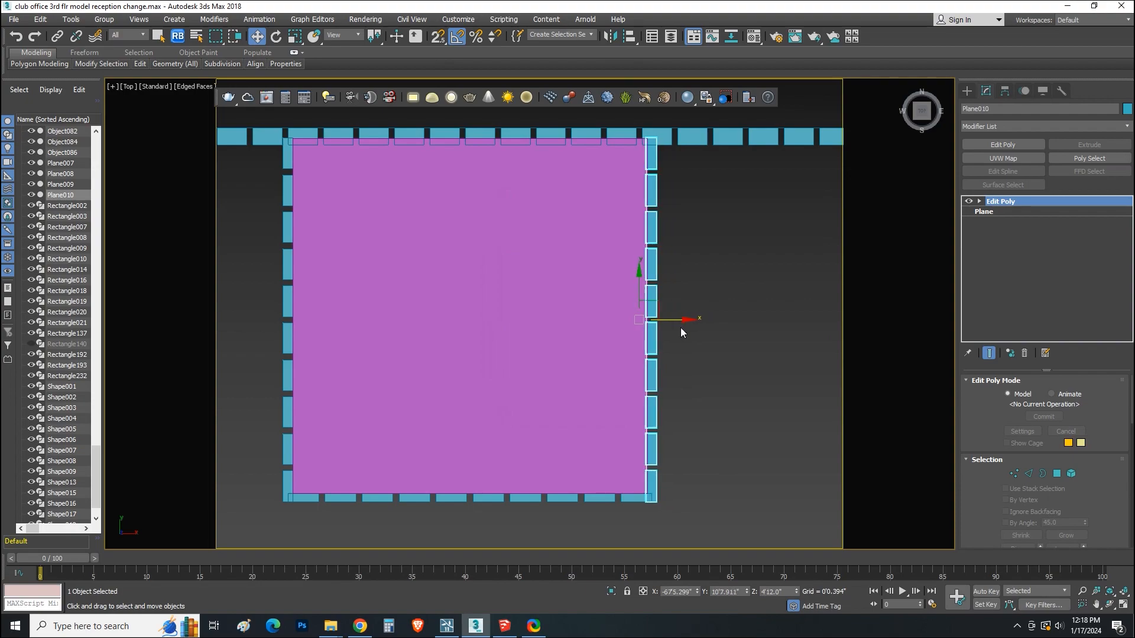
Step: Group the slatted back panel, the column and its three slat strips
key(p)
alt+middle_drag(607, 397, 485, 353)
scroll(527, 401, down, 3)
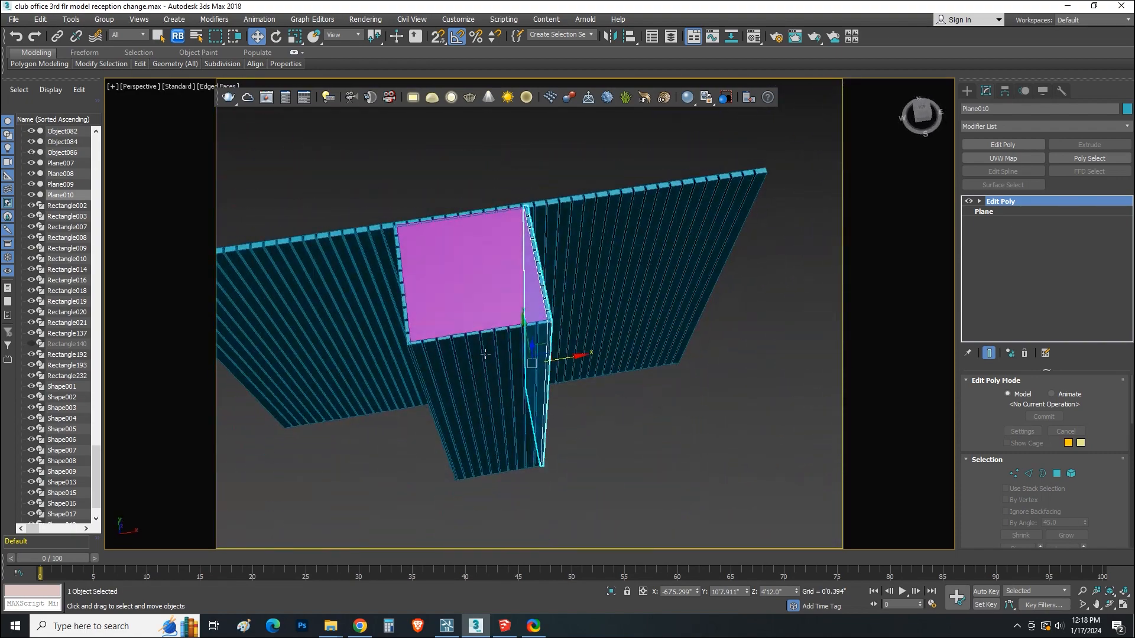
scroll(466, 317, up, 4)
alt+middle_drag(465, 316, 570, 331)
scroll(531, 334, down, 2)
drag(345, 263, 686, 502)
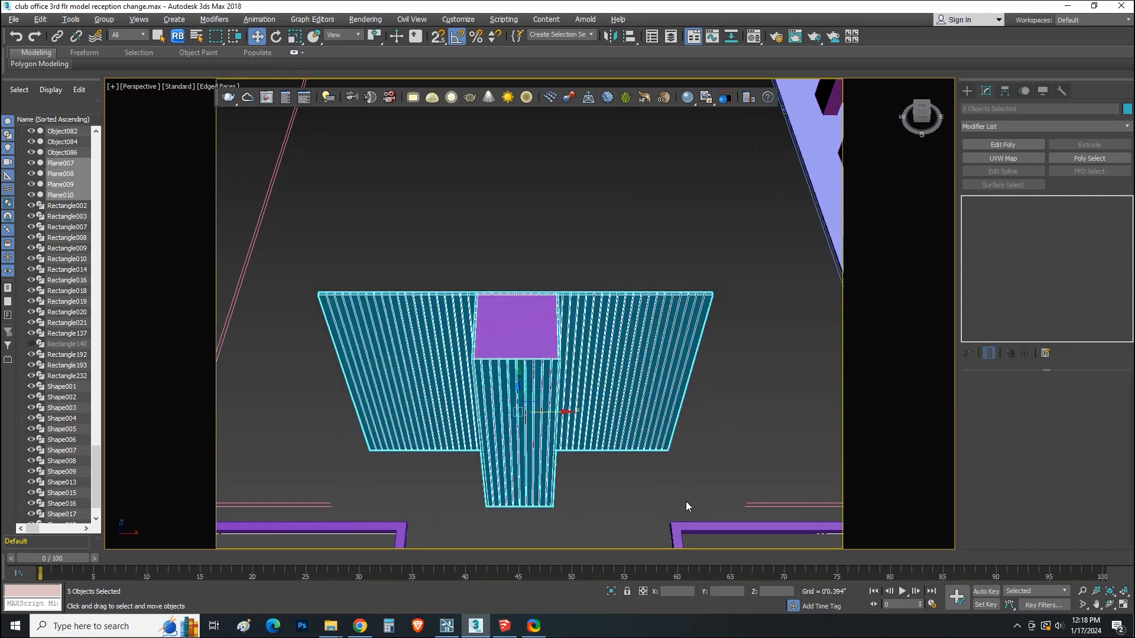
click(104, 19)
click(121, 37)
click(577, 332)
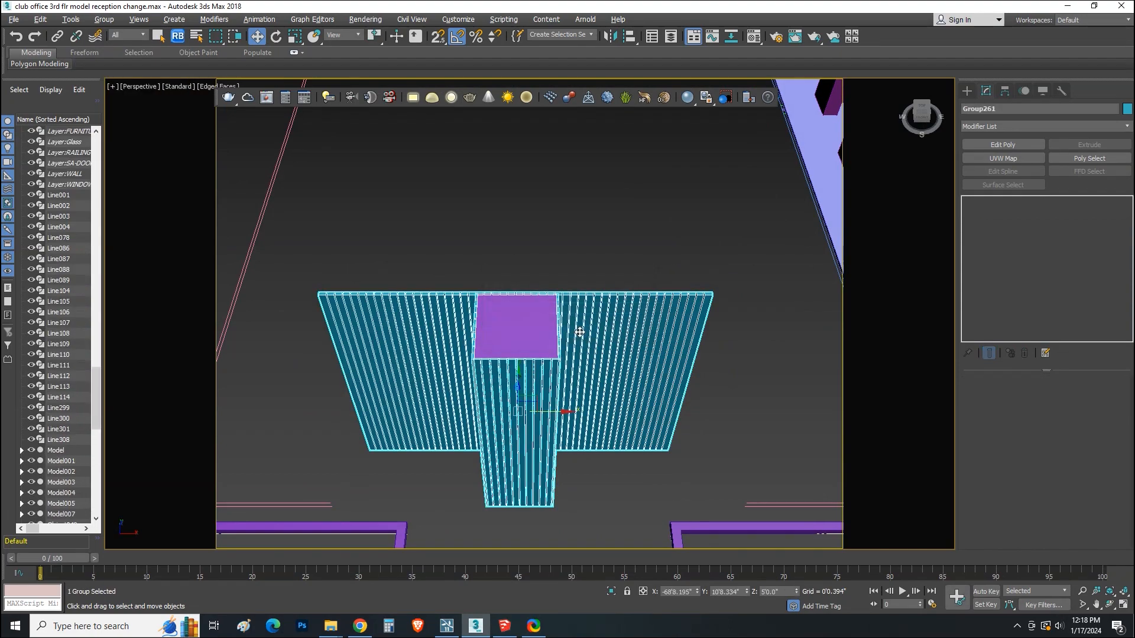
Step: Move the grouped slatted wall and column along X to the reception area behind the reception table
scroll(577, 329, down, 5)
middle_drag(577, 329, 520, 418)
drag(509, 385, 771, 408)
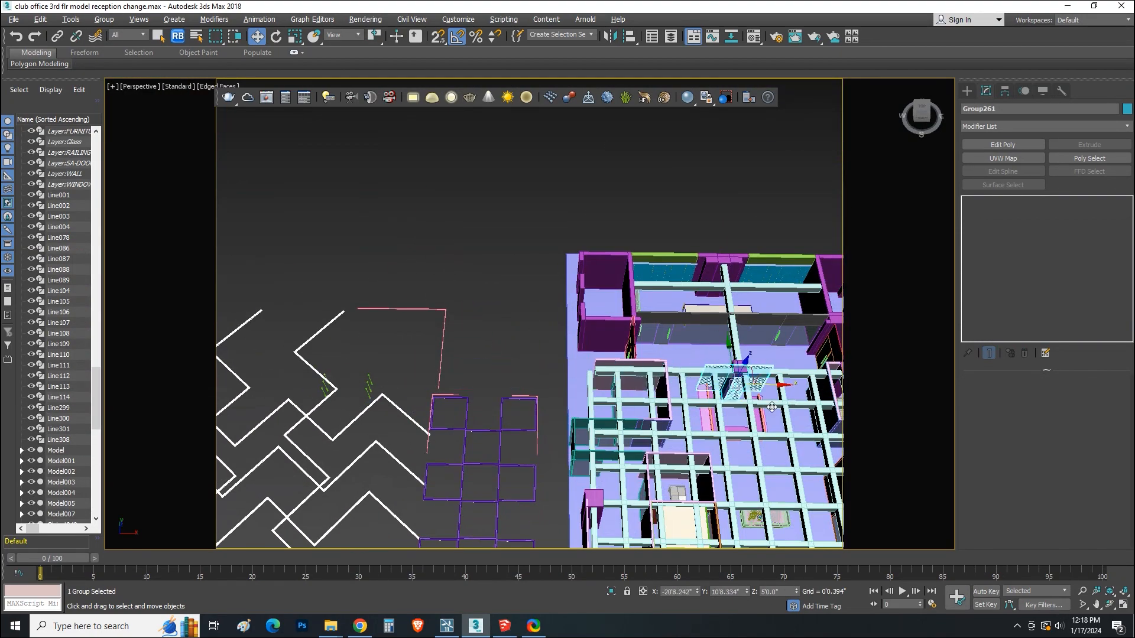
key(t)
key(z)
scroll(543, 378, up, 2)
drag(559, 296, 520, 299)
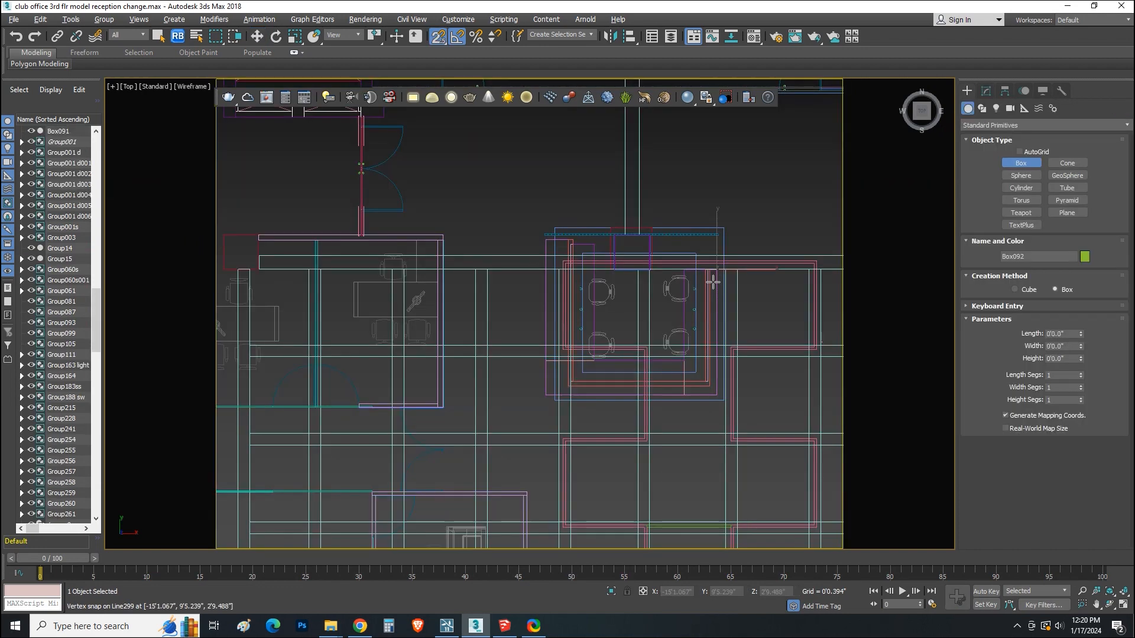
Step: Draw a box about 6'6" long and 2'4" wide over the right-hand section of the reception table outline in the top view
drag(717, 269, 684, 361)
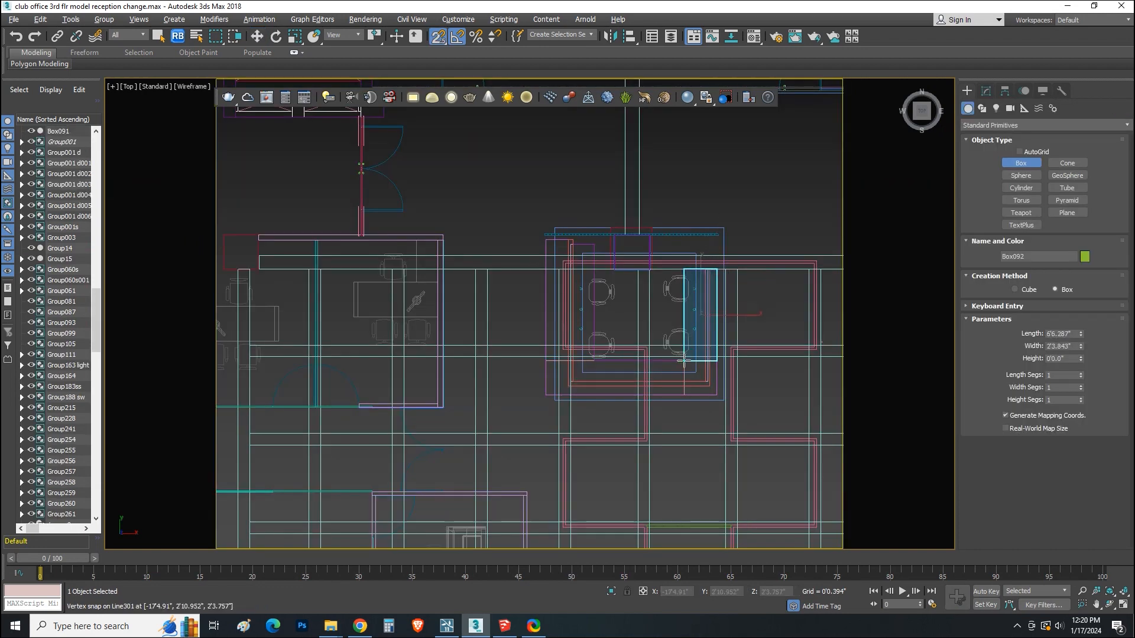
click(684, 361)
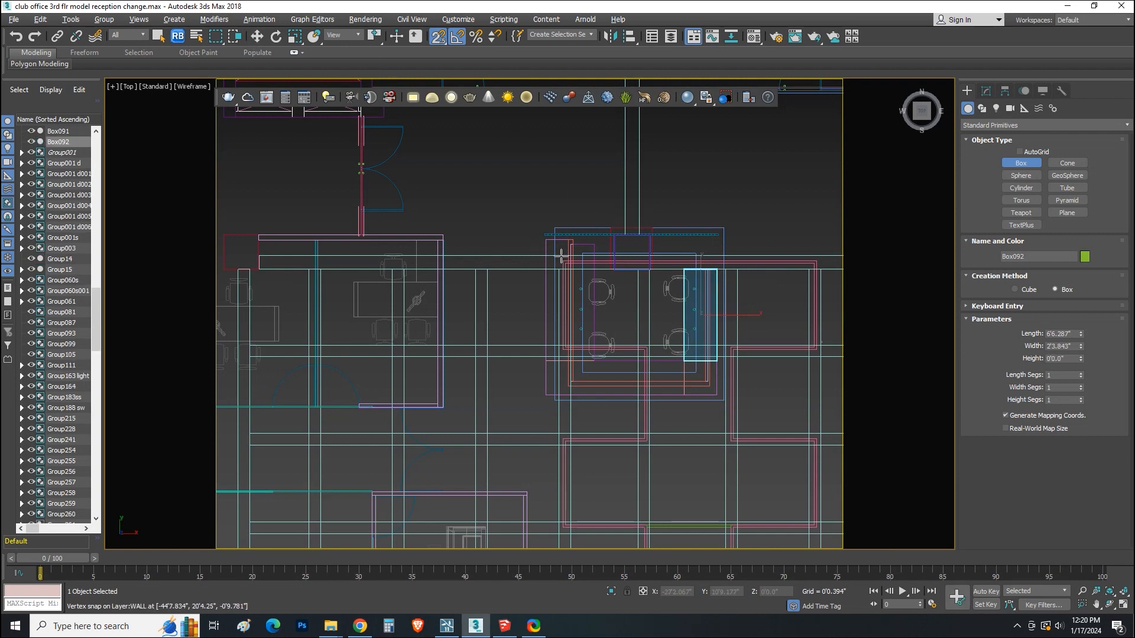
click(547, 212)
key(w)
scroll(789, 328, up, 4)
Step: Draw a second box about 12'3" wide and 2'5" long along the front section of the reception table outline
click(1019, 165)
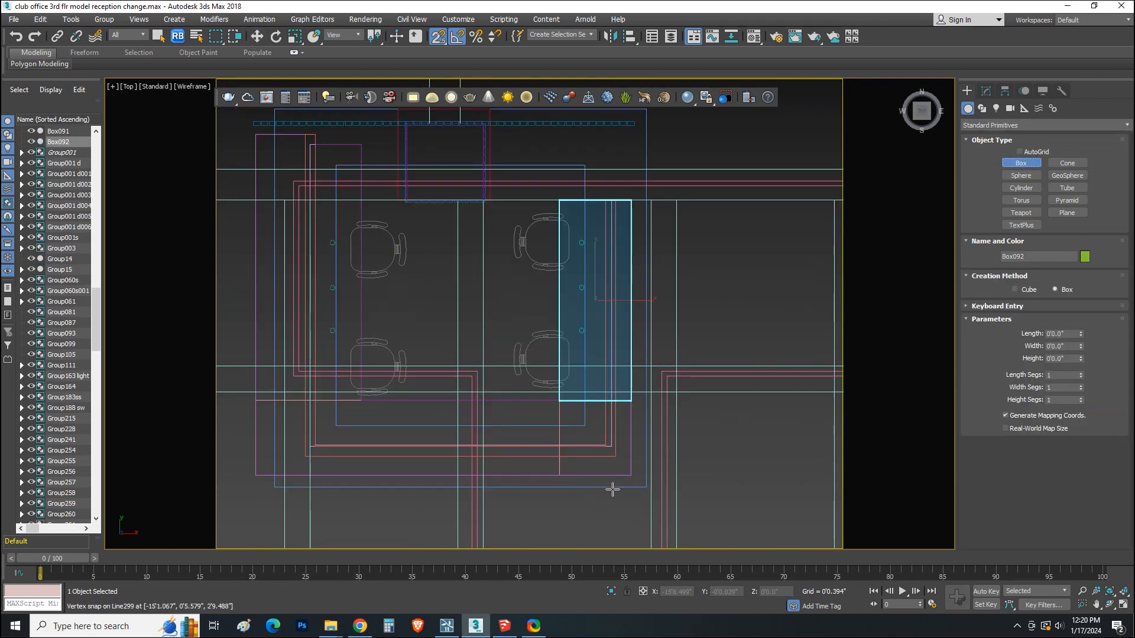
middle_drag(391, 451, 407, 504)
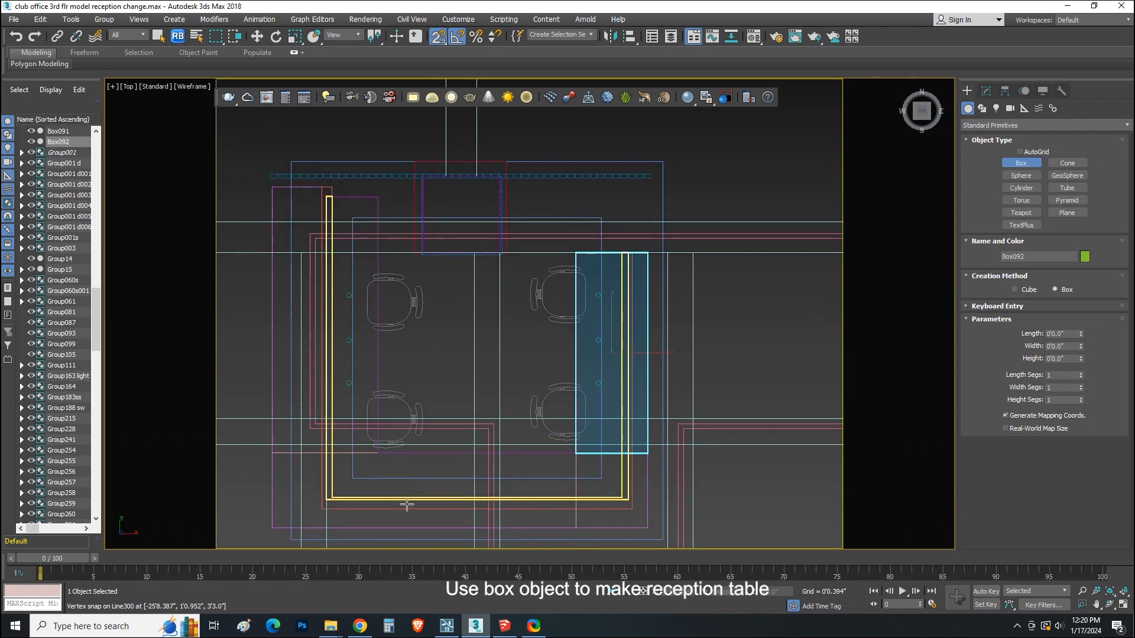
drag(272, 528, 648, 454)
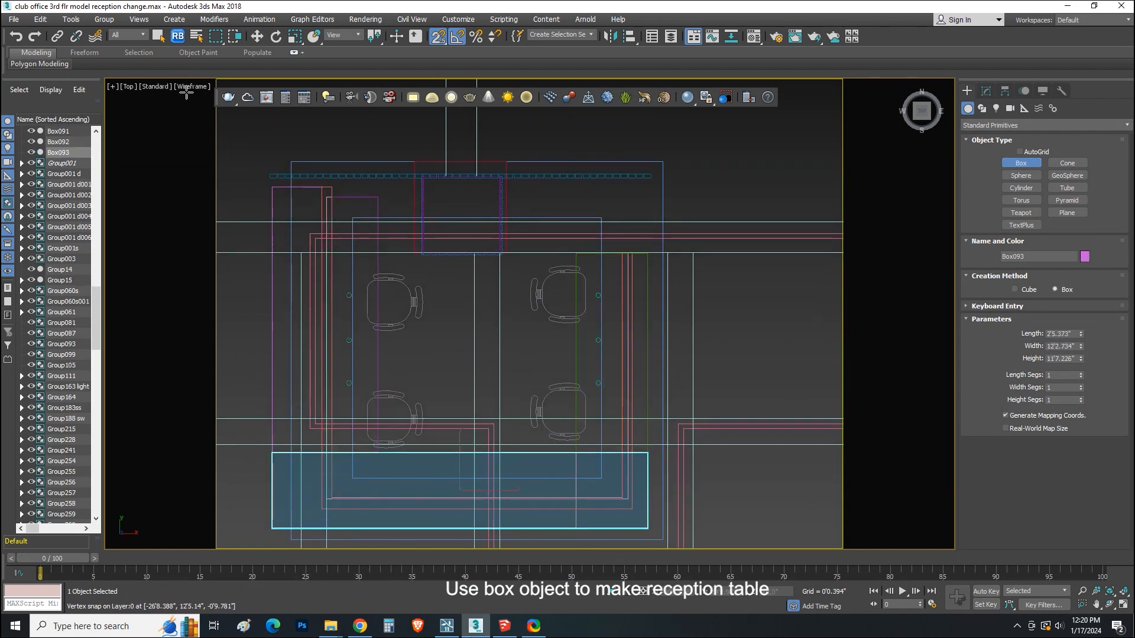
Step: Isolate the two new reception table boxes and show them in an angled perspective view
click(256, 36)
ctrl+click(646, 403)
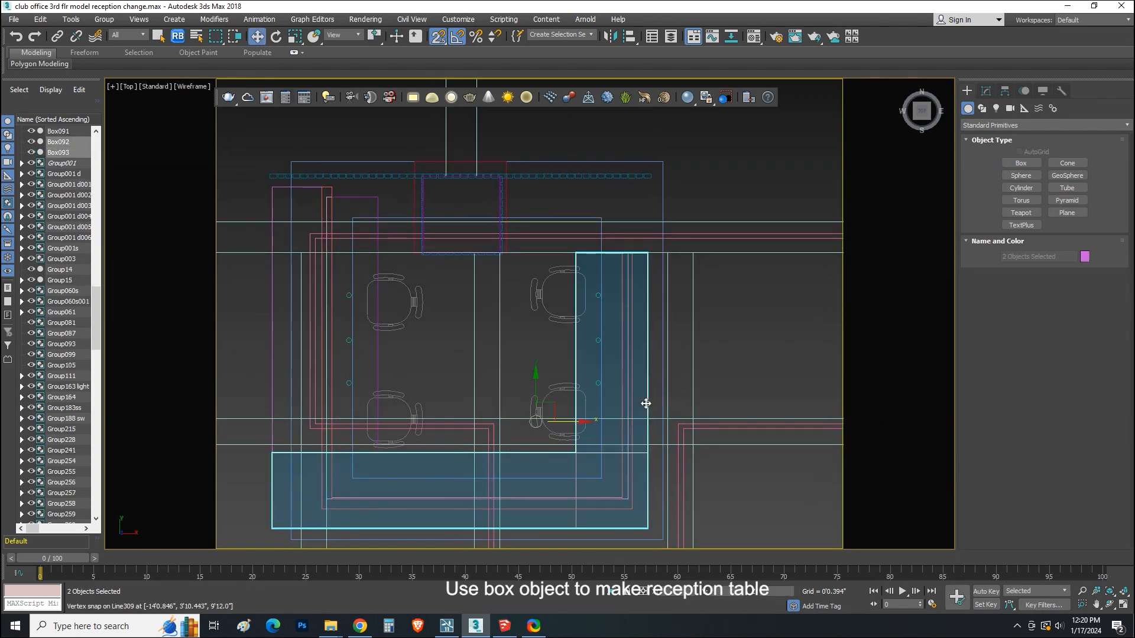
key(alt+q)
key(p)
key(z)
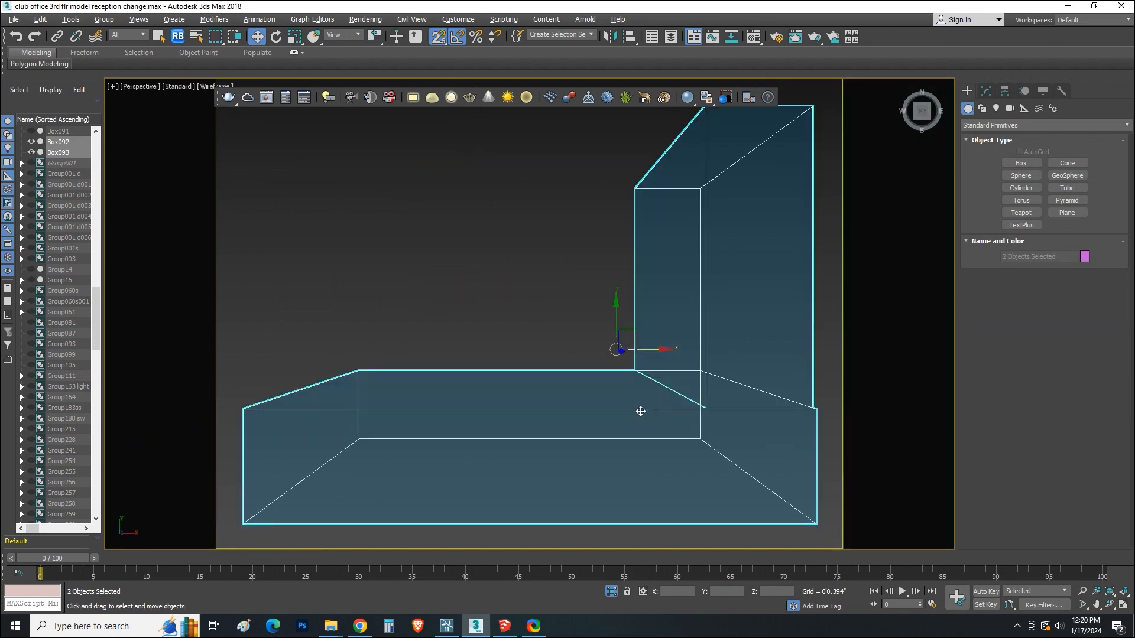
alt+middle_drag(641, 411, 663, 355)
scroll(645, 426, down, 5)
alt+middle_drag(642, 444, 640, 434)
click(640, 435)
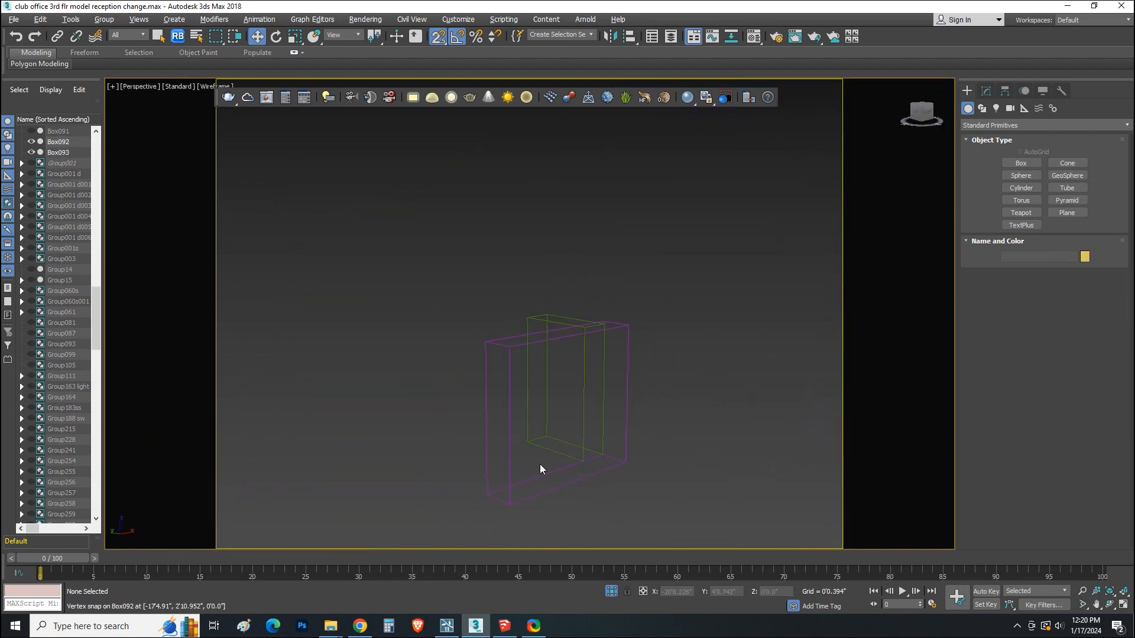
Step: Set the front table box's height to 3'12"
click(509, 461)
click(986, 90)
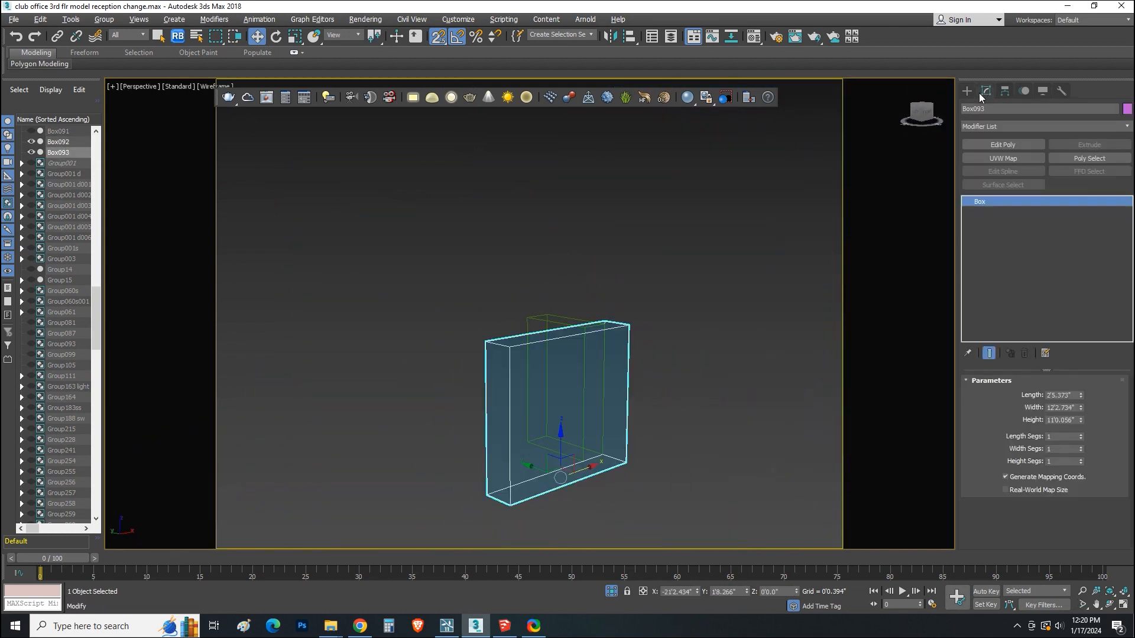
double_click(1077, 420)
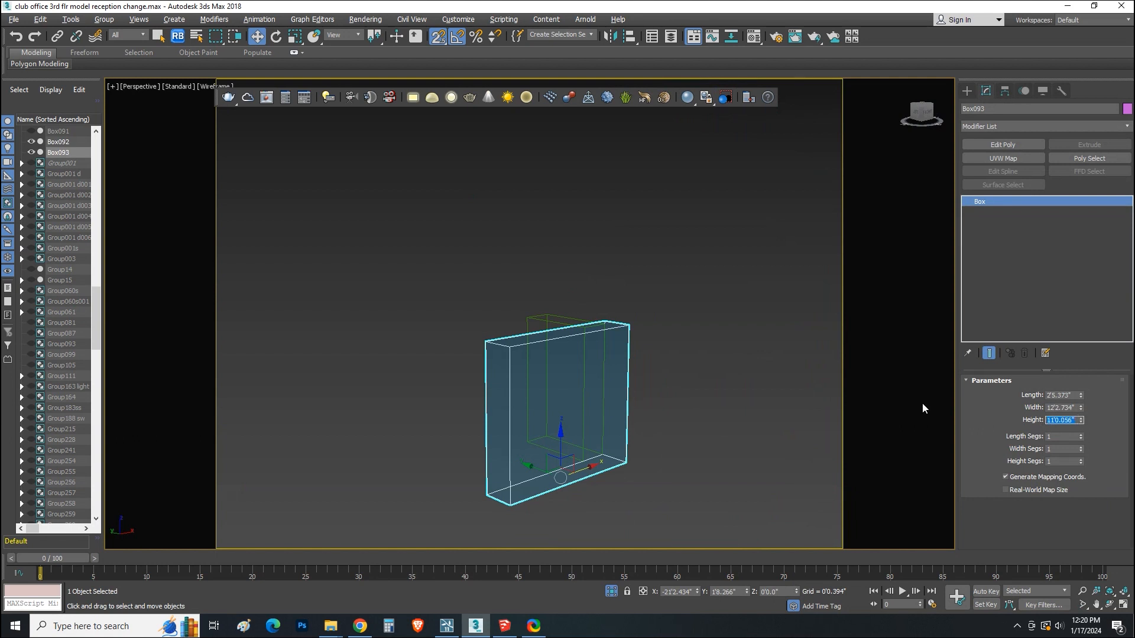
text(3'12)
key(Return)
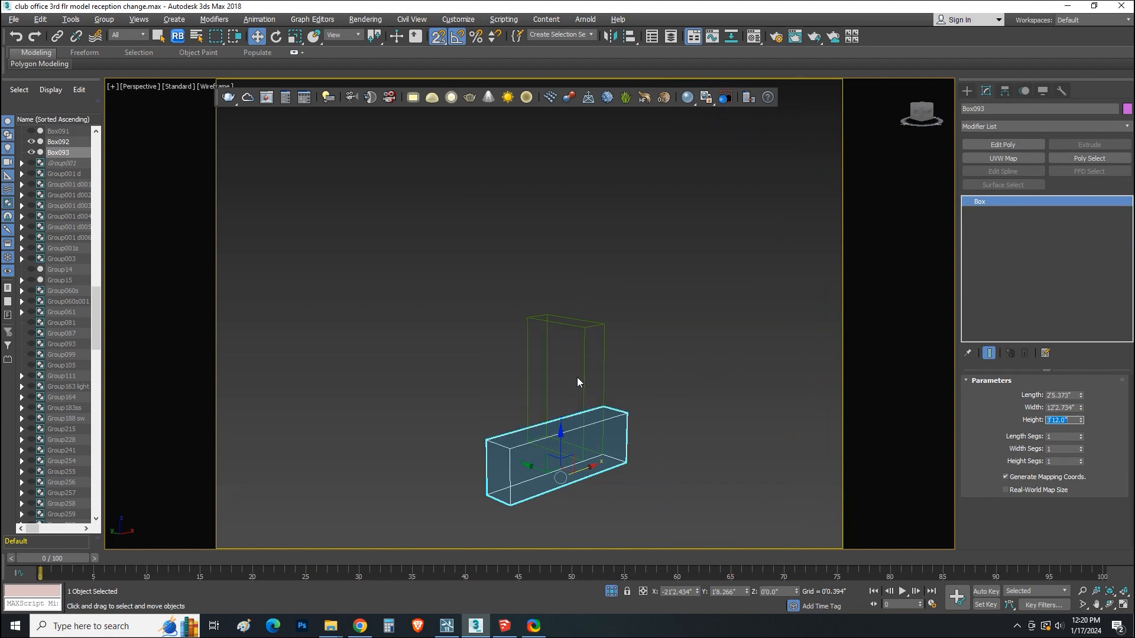
Step: Set the side table box's height to 3' and display the perspective view shaded
click(593, 387)
double_click(1071, 419)
text(3)
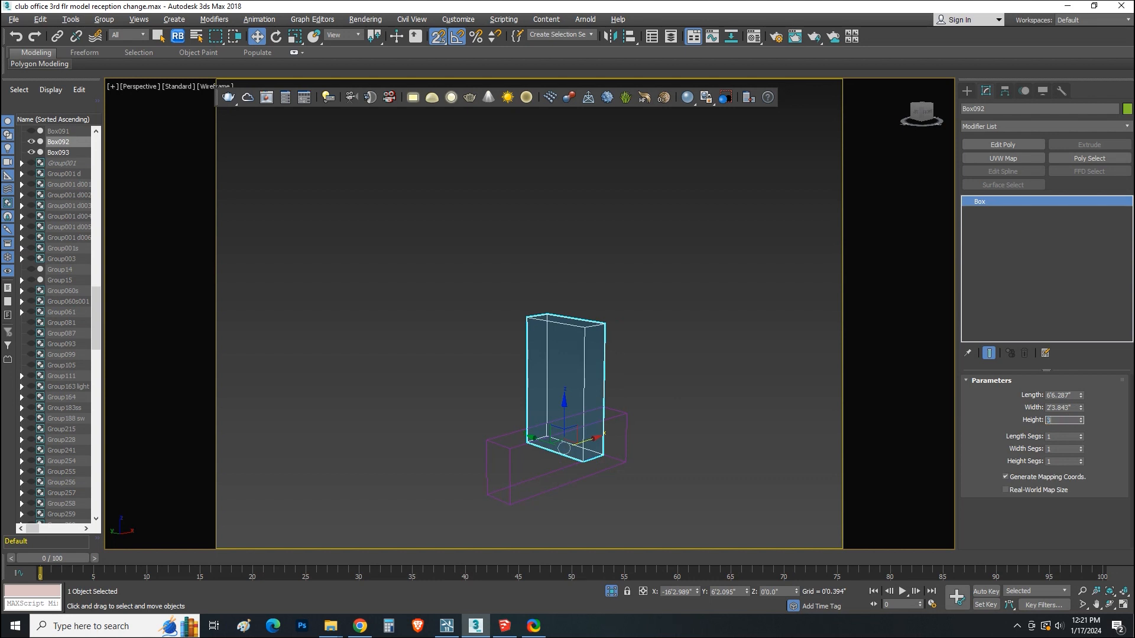
key(Return)
key(F3)
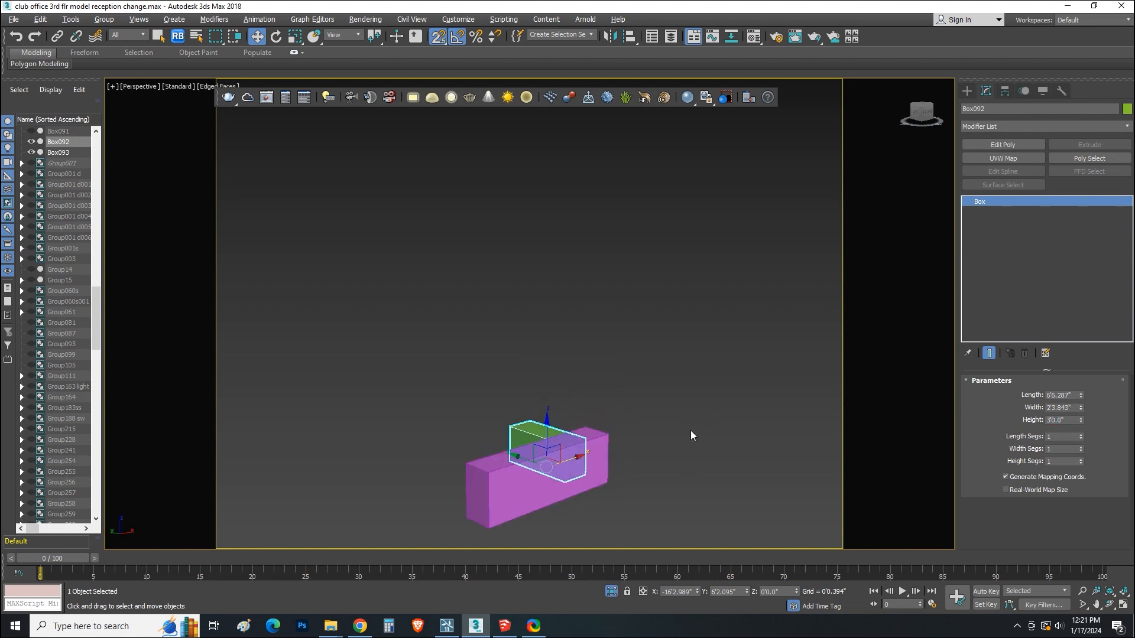
Step: Switch to Chrome and compare the reception desk in the reference photo with the modelled boxes
alt+middle_drag(612, 469, 621, 495)
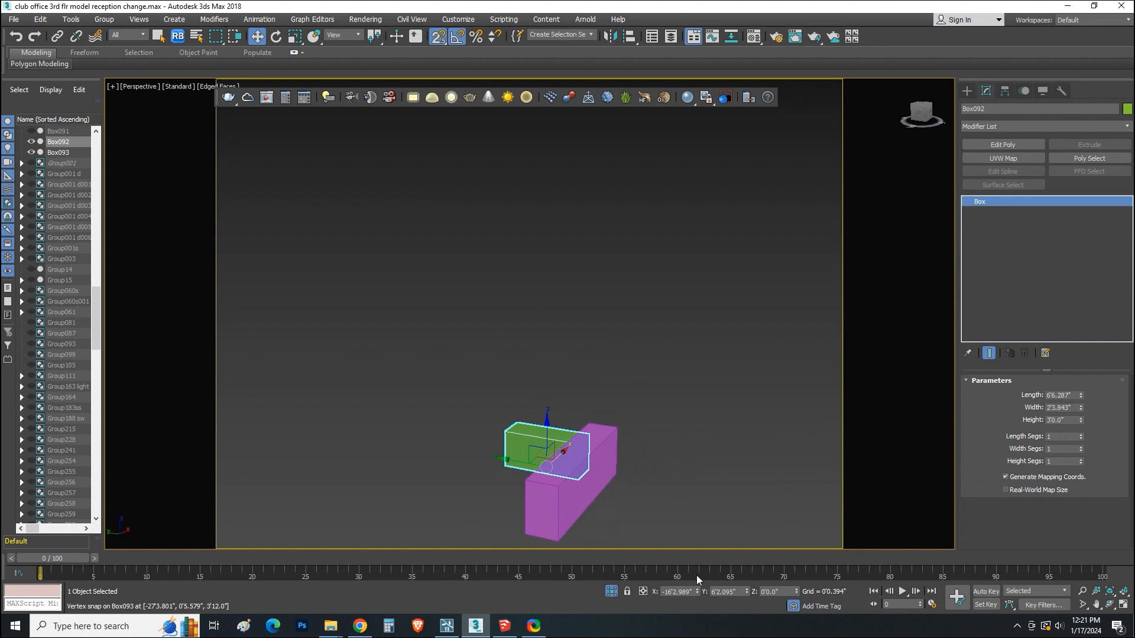
alt+middle_drag(696, 576, 553, 619)
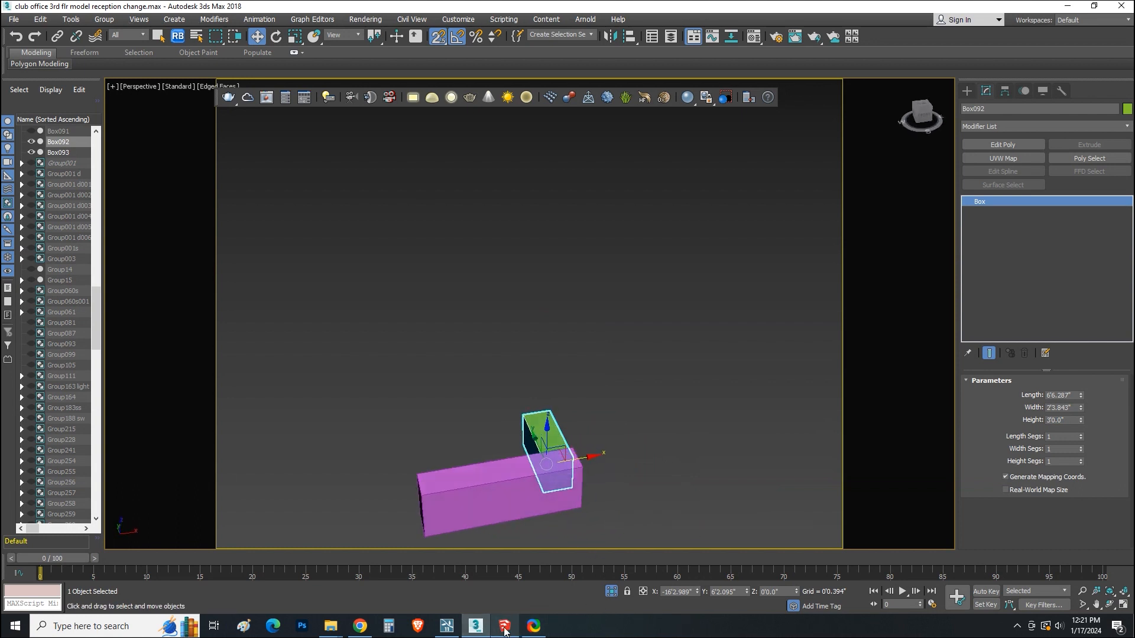
mouse_move(437, 631)
click(360, 628)
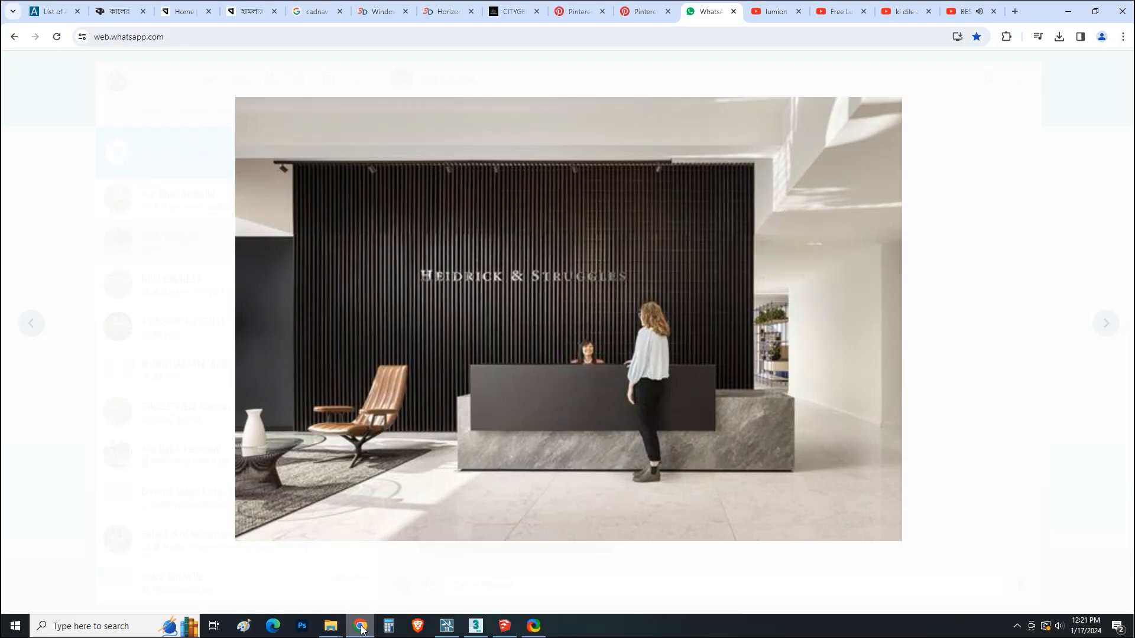
click(362, 627)
alt+middle_drag(549, 529, 614, 441)
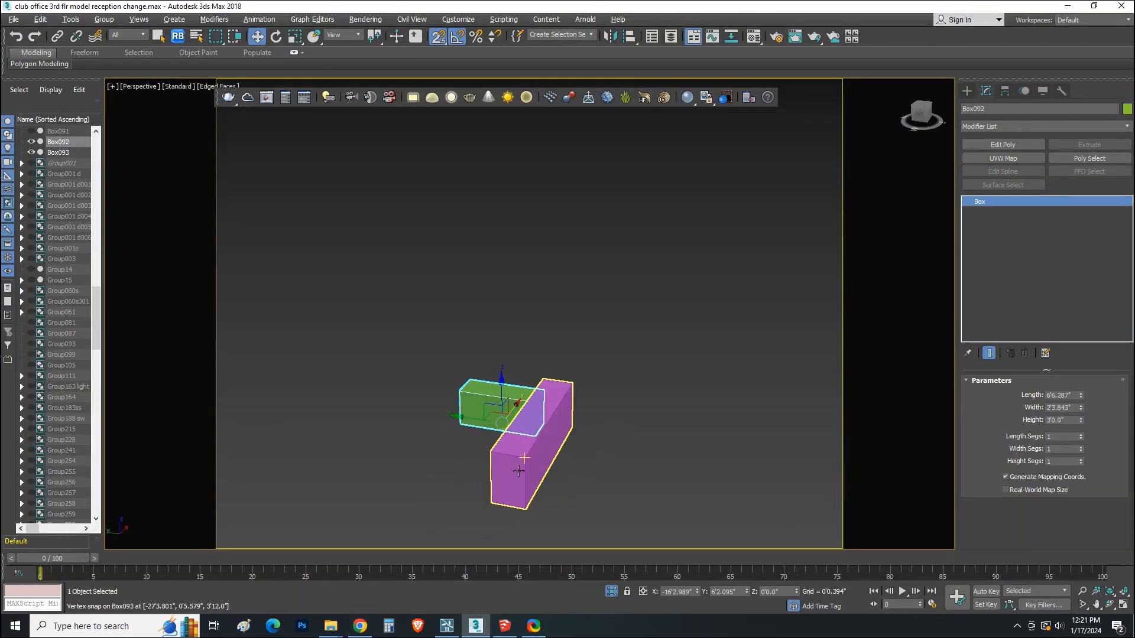
key(alt+Tab)
key(alt+Tab)
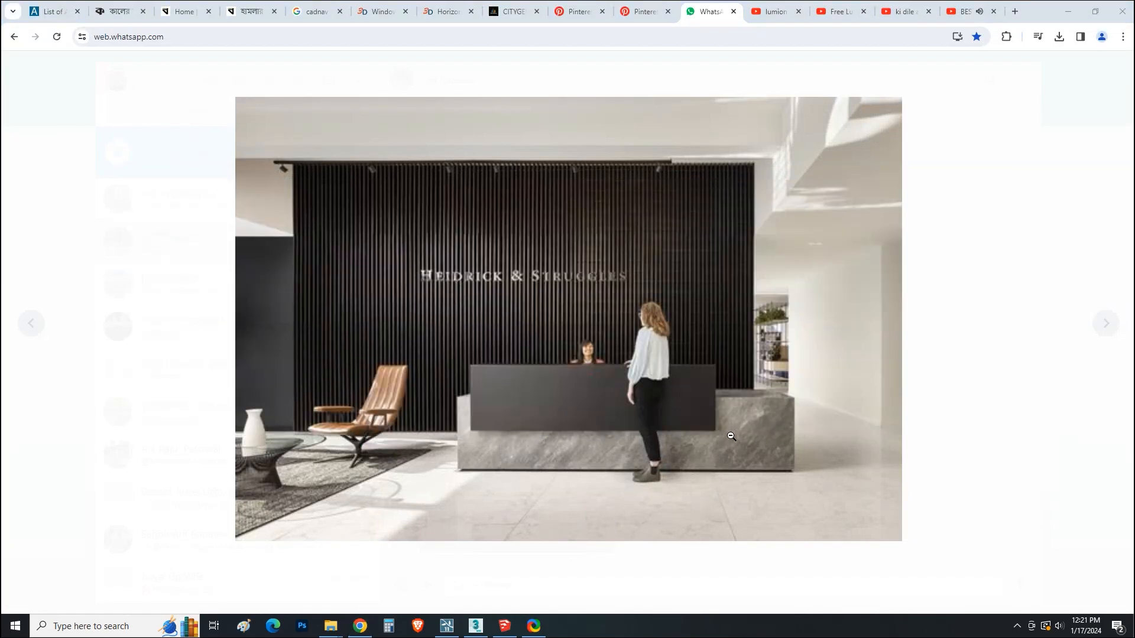
key(alt+Tab)
click(477, 626)
Step: Set the front table box's height to 3' and make one independent copy of it raised along Z
click(529, 460)
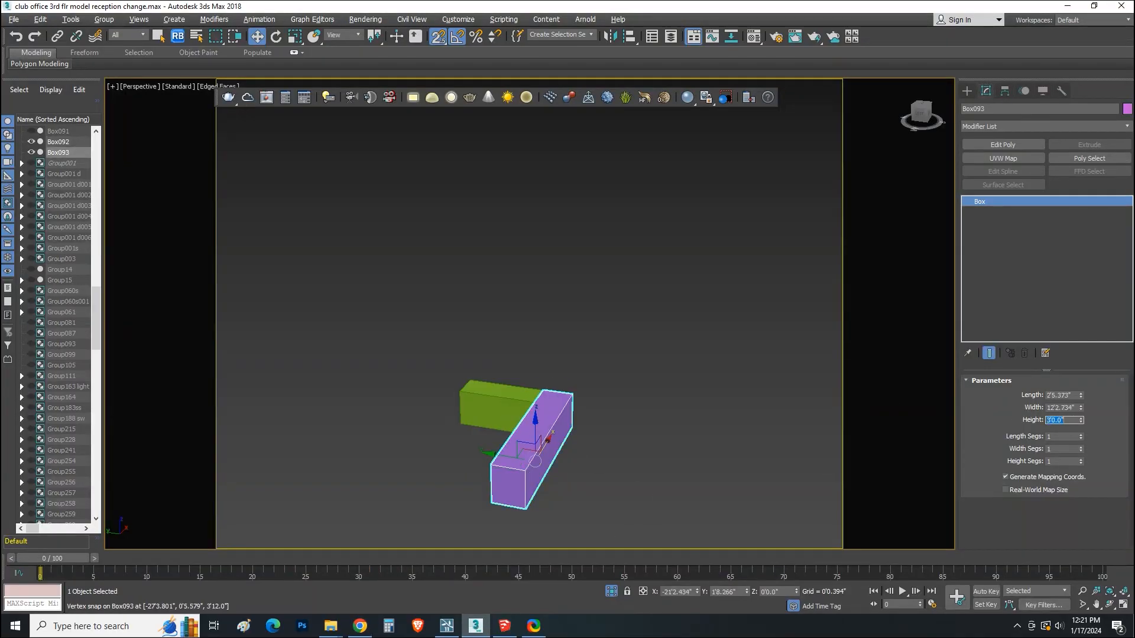
shift+drag(535, 461, 535, 427)
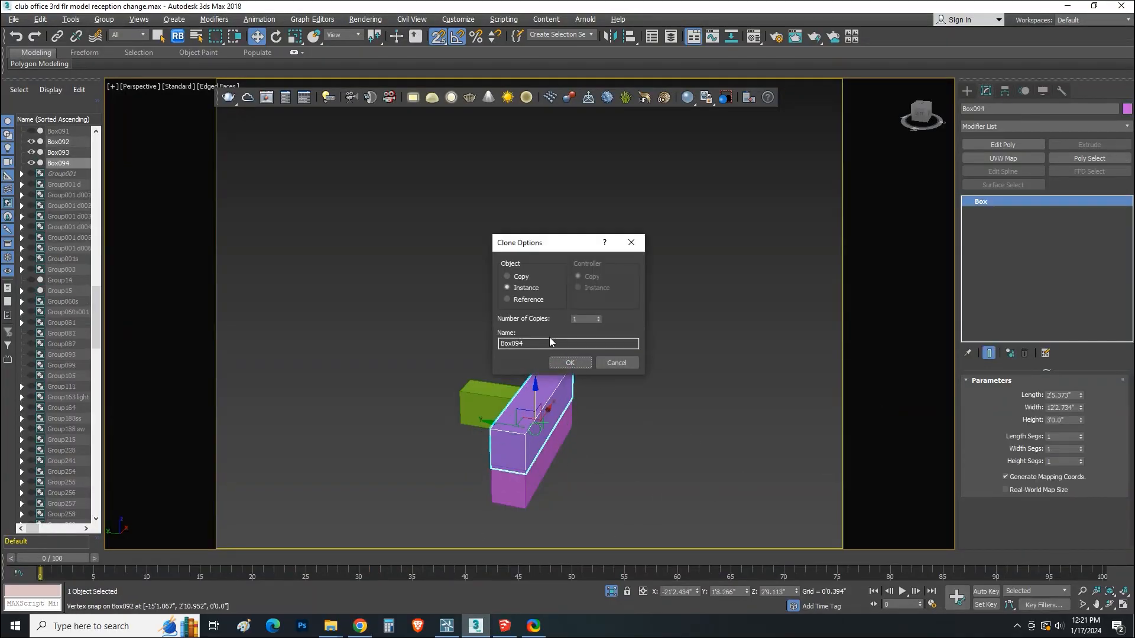
click(521, 277)
click(569, 362)
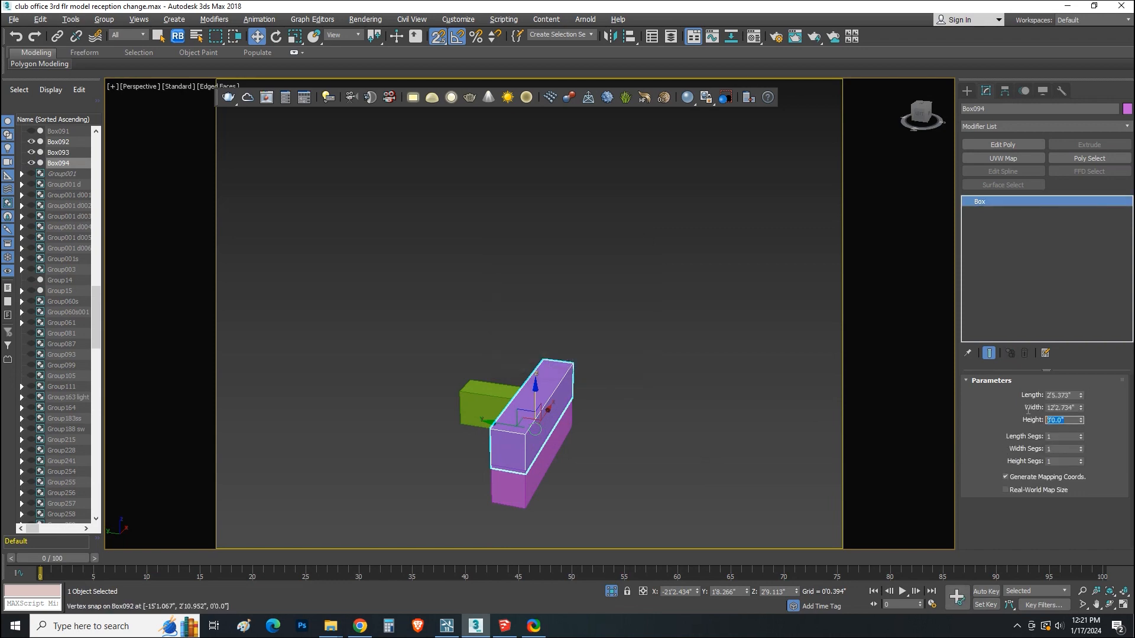
Step: Check the reference photo and set the copied upper box's height to 1'6"
key(Return)
key(alt+Tab)
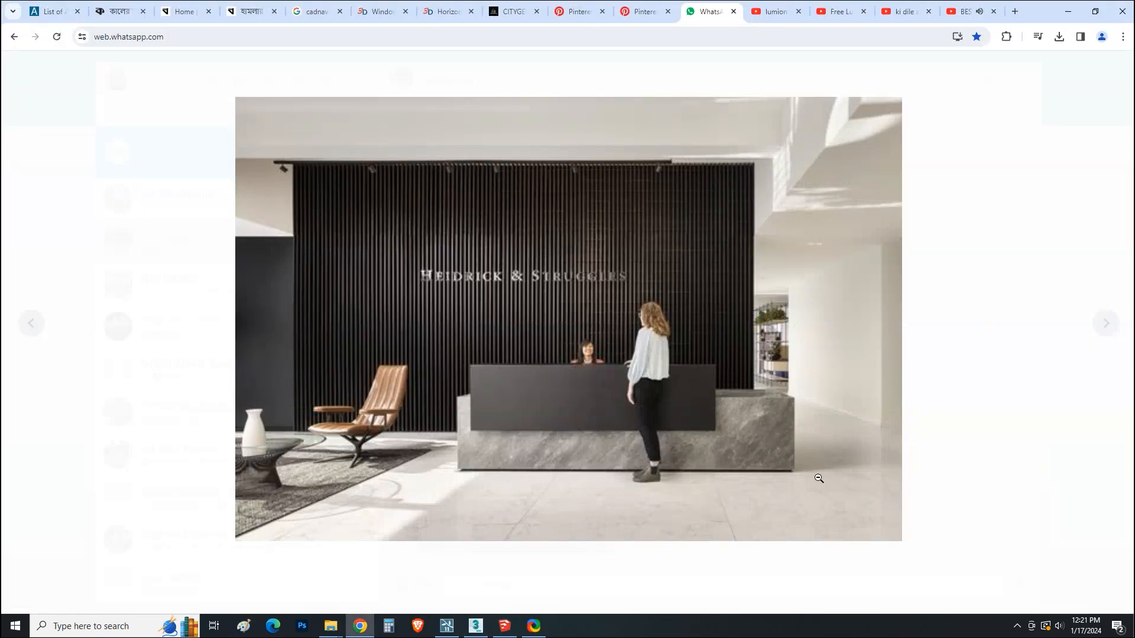
key(alt+Tab)
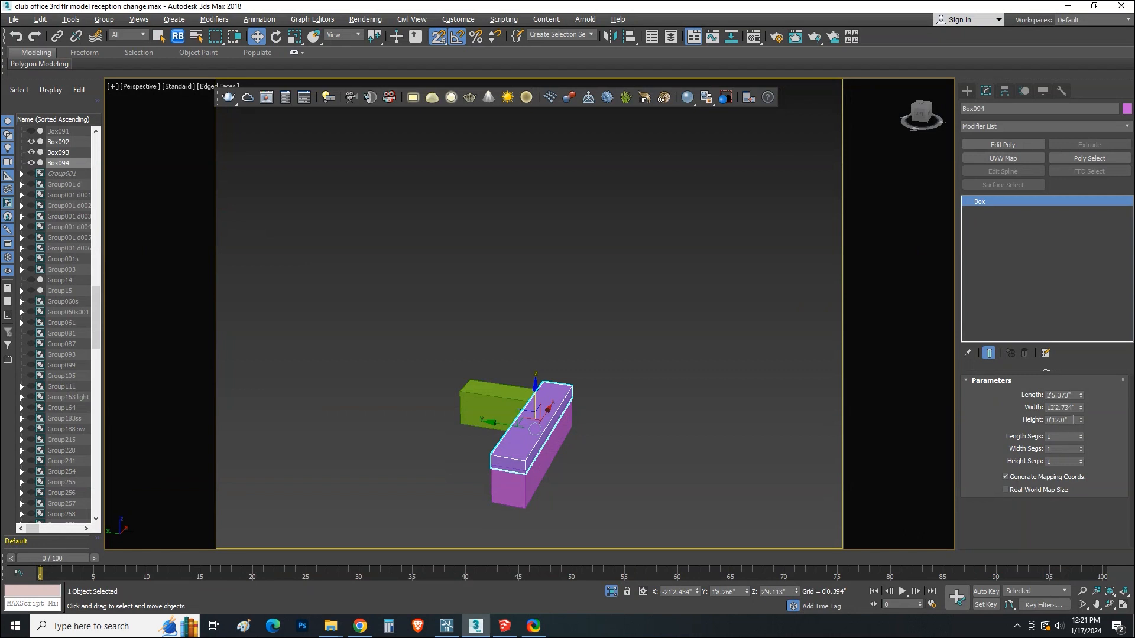
double_click(1073, 420)
text(15)
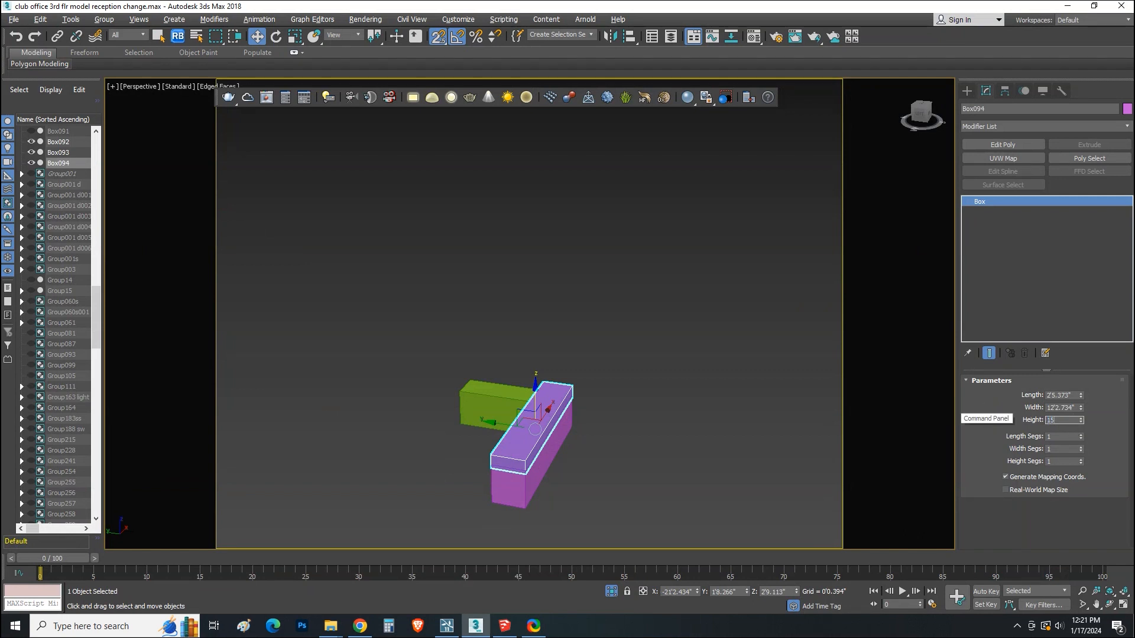
text(.5)
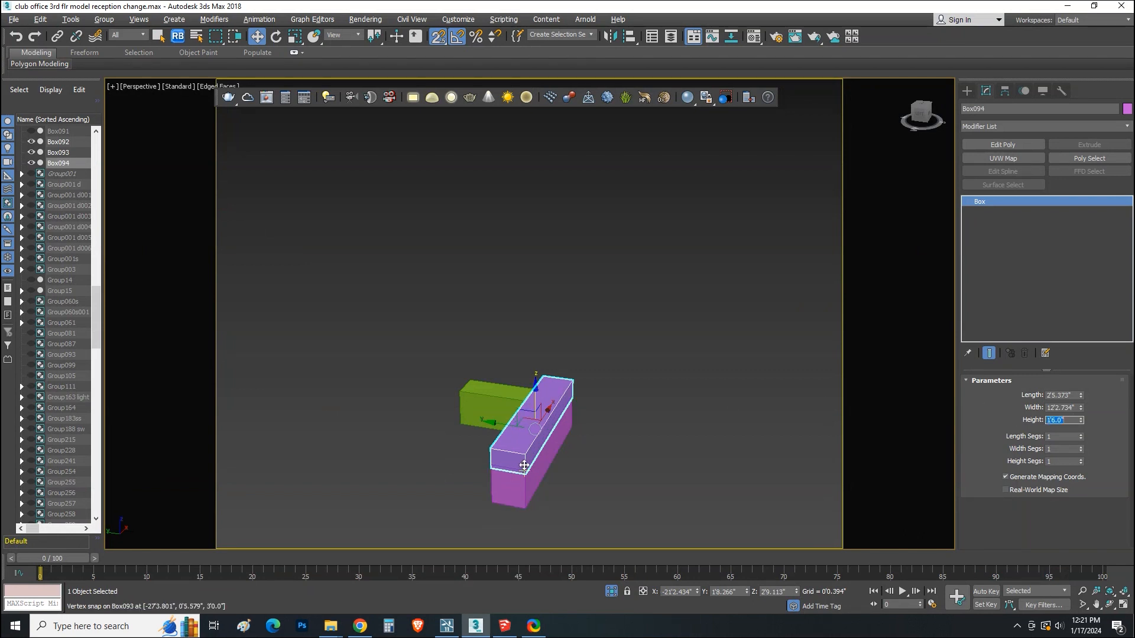
key(Return)
Step: Reduce the upper box's length to about 1' and move it along Y to project slightly past the base's front face
mouse_move(1082, 409)
mouse_down()
mouse_move(1085, 419)
mouse_move(1082, 400)
mouse_move(1082, 430)
mouse_up()
right_click(1086, 418)
alt+middle_drag(529, 412, 627, 515)
scroll(568, 440, up, 3)
mouse_move(568, 441)
alt+middle_down()
mouse_move(550, 410)
mouse_move(547, 435)
alt+middle_up()
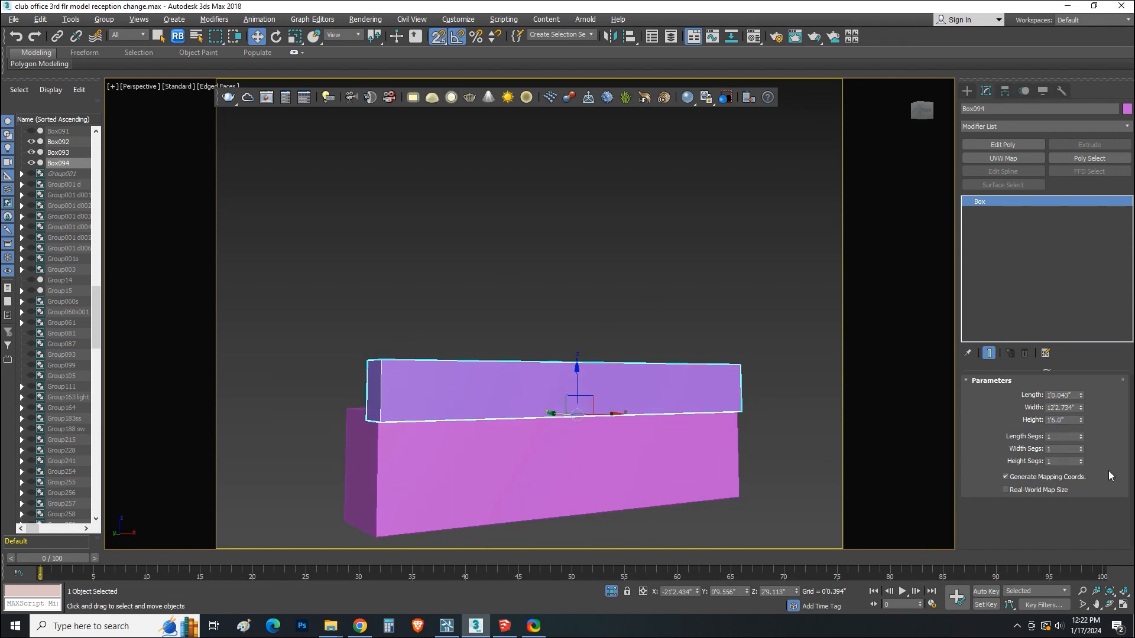
Step: Set the upper box's height to 2'6", leaving Set Key mode off
key(apostrophe)
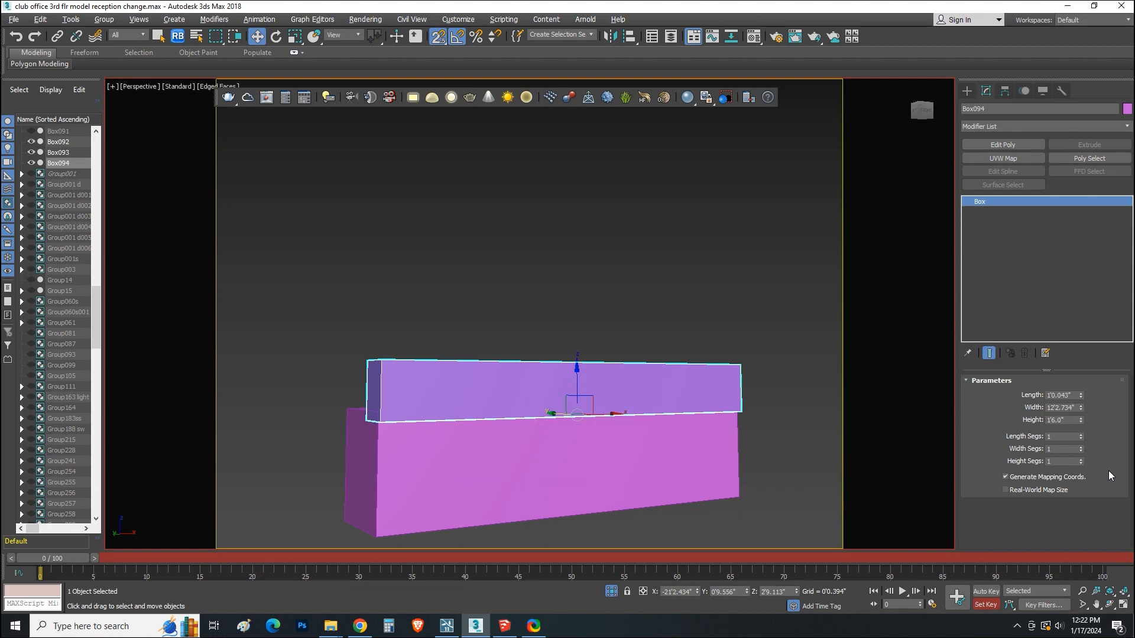
middle_drag(791, 484, 772, 512)
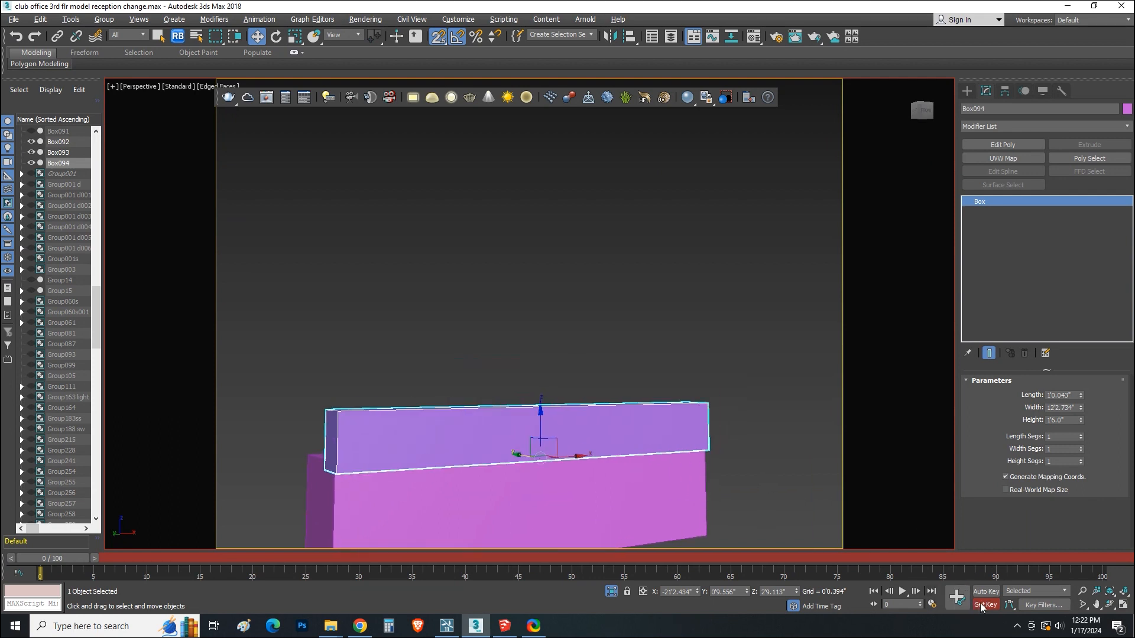
click(980, 607)
double_click(1070, 420)
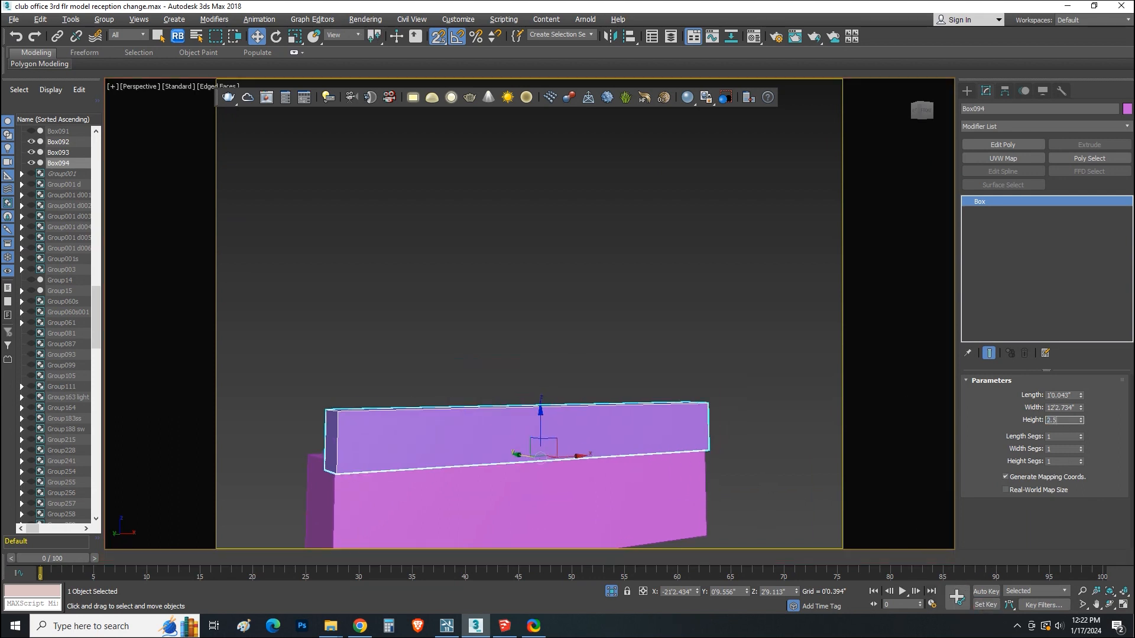
key(Return)
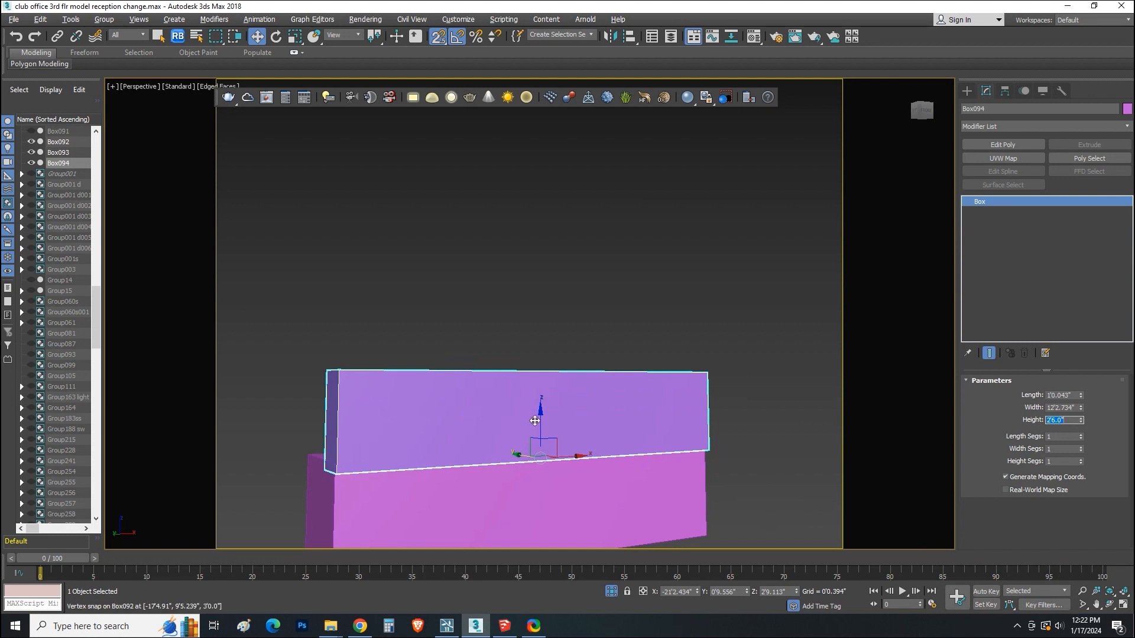
Step: Turn off snapping and lower the upper box along Z to about 1'11.8", following the reference photo
click(439, 44)
drag(540, 429, 537, 459)
key(alt+Tab)
key(alt+Tab)
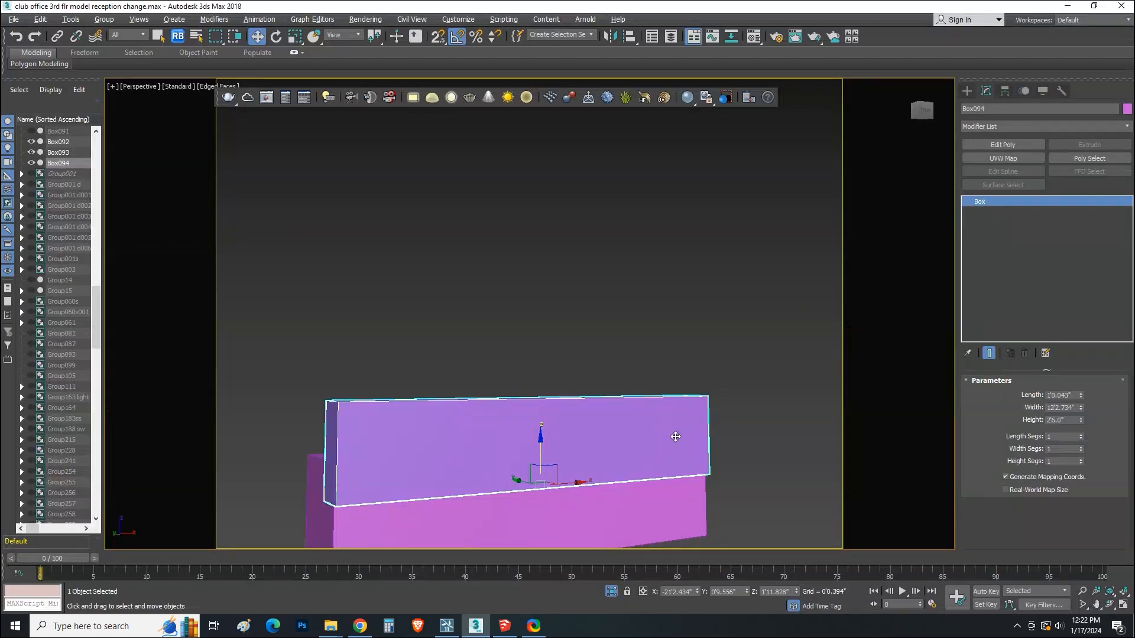
Step: Reduce the upper box's width to about 9'0.6", shift it along X toward the base's left end, and compare it with the reference photo
scroll(731, 413, down, 3)
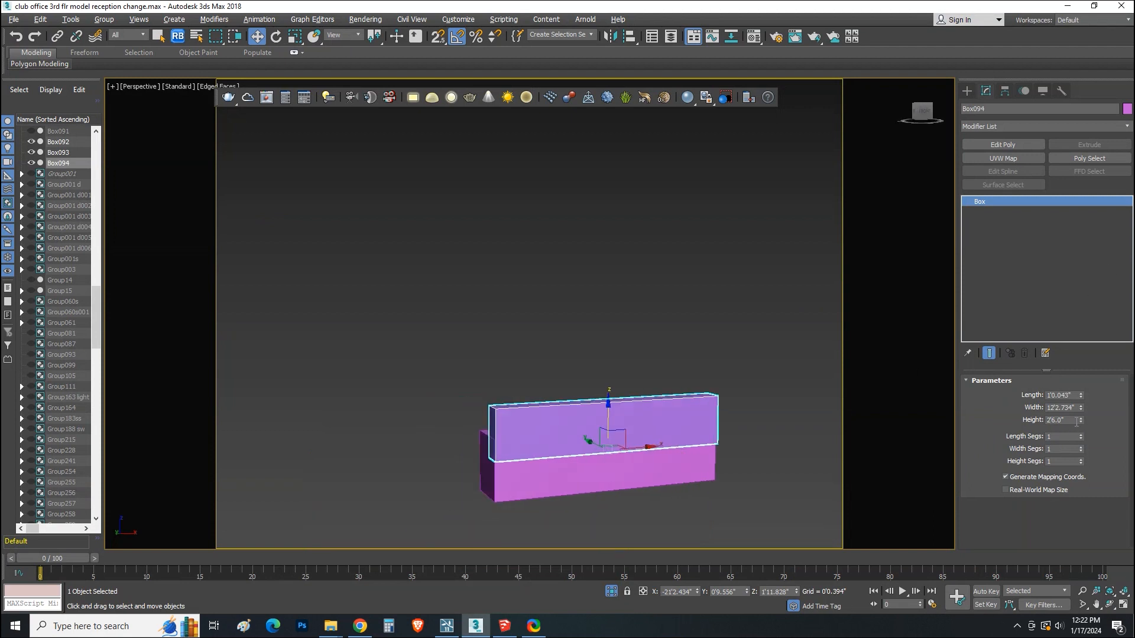
drag(1081, 410, 1075, 426)
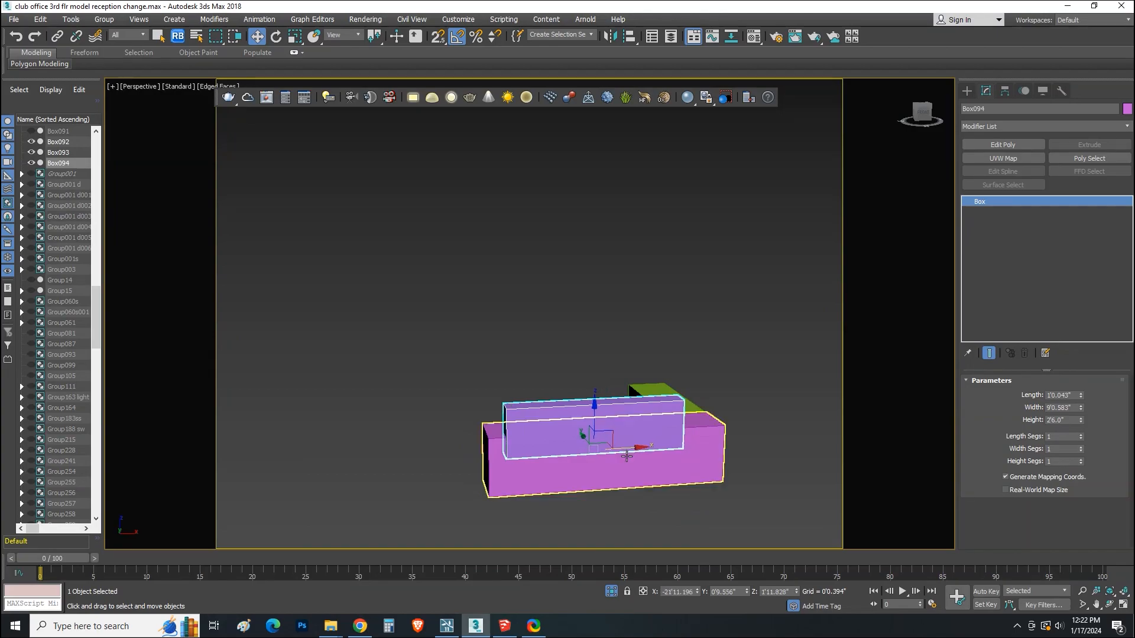
key(alt+Tab)
key(alt+Tab)
click(555, 516)
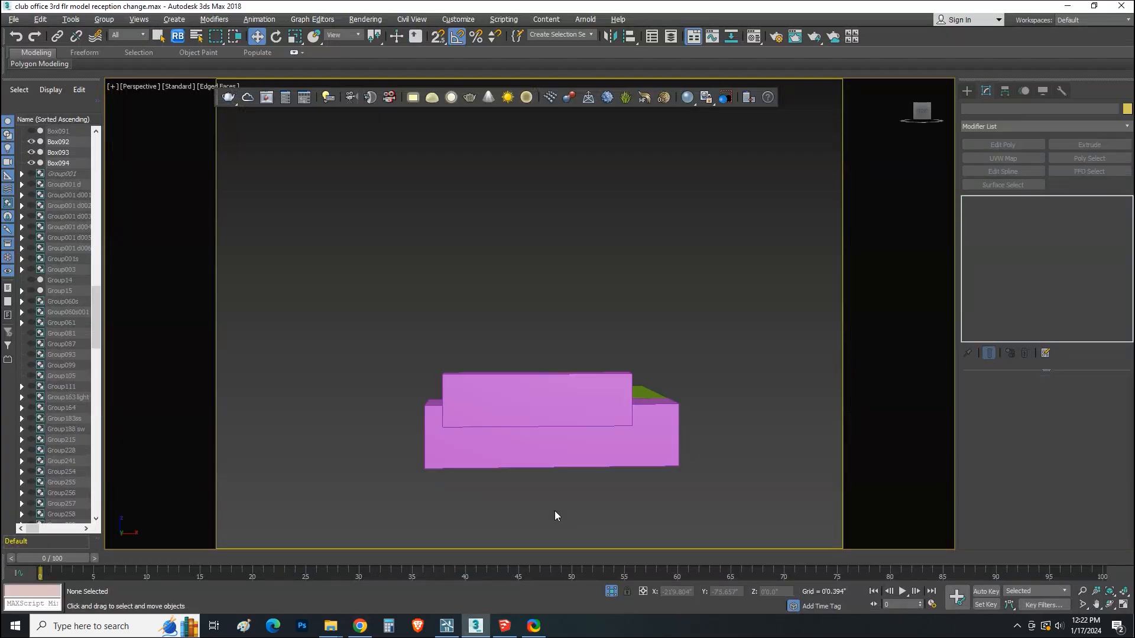
key(alt+Tab)
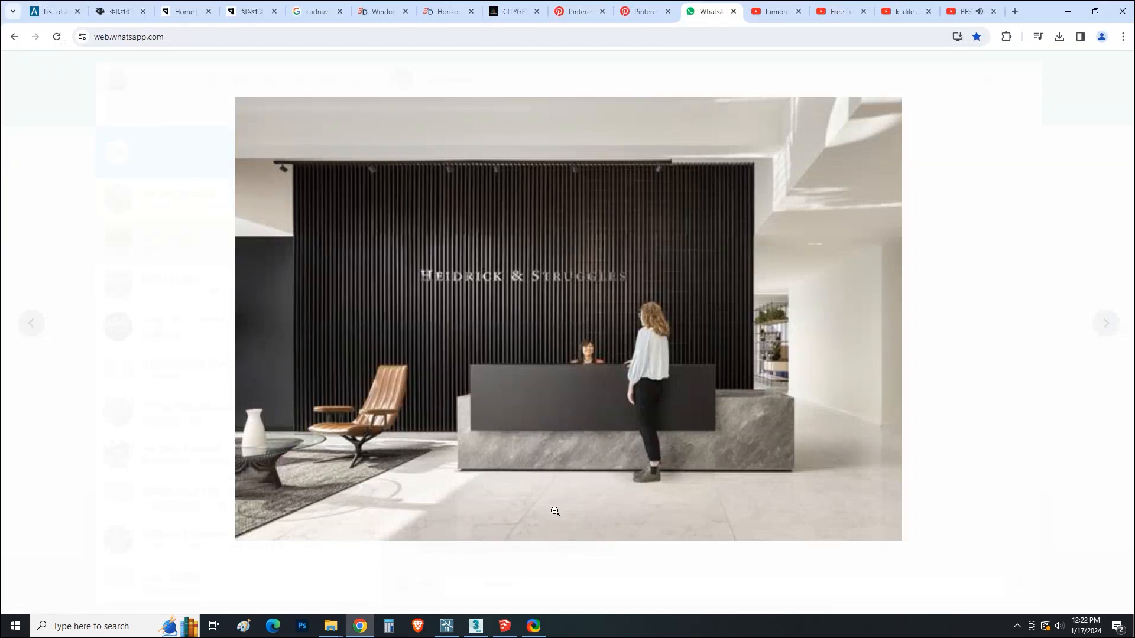
Step: Switch to 3ds Max and duplicate the green side box as a single Copy, moved along X to the table's opposite end
key(alt+Tab)
alt+middle_drag(555, 514, 593, 496)
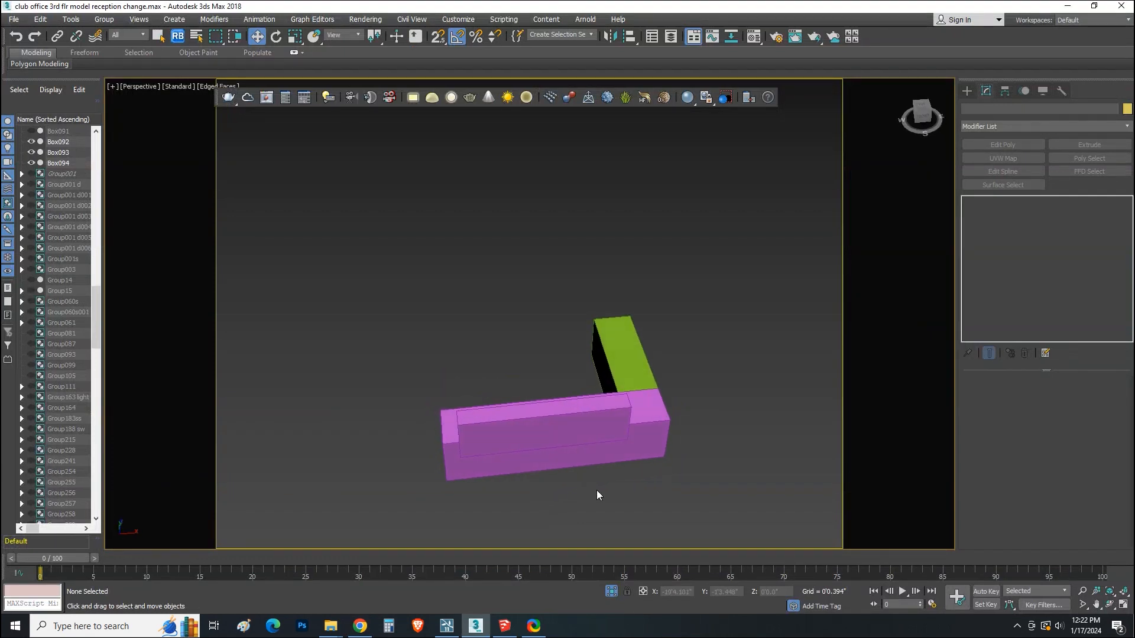
click(629, 369)
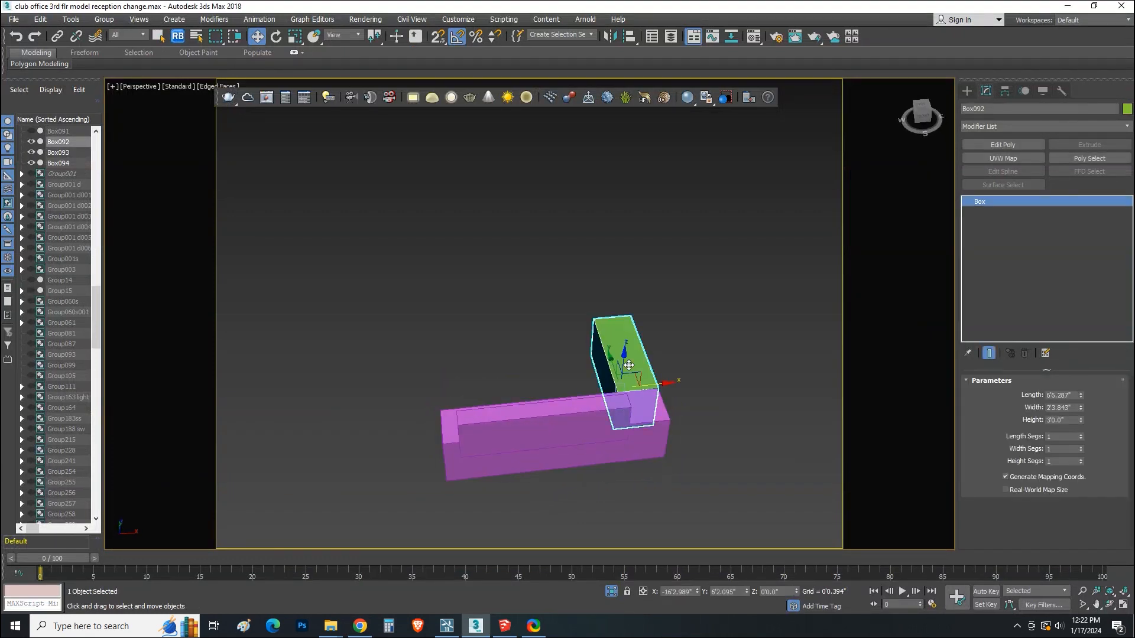
mouse_move(657, 385)
shift+mouse_down()
mouse_move(506, 416)
mouse_move(504, 429)
shift+mouse_up()
click(589, 363)
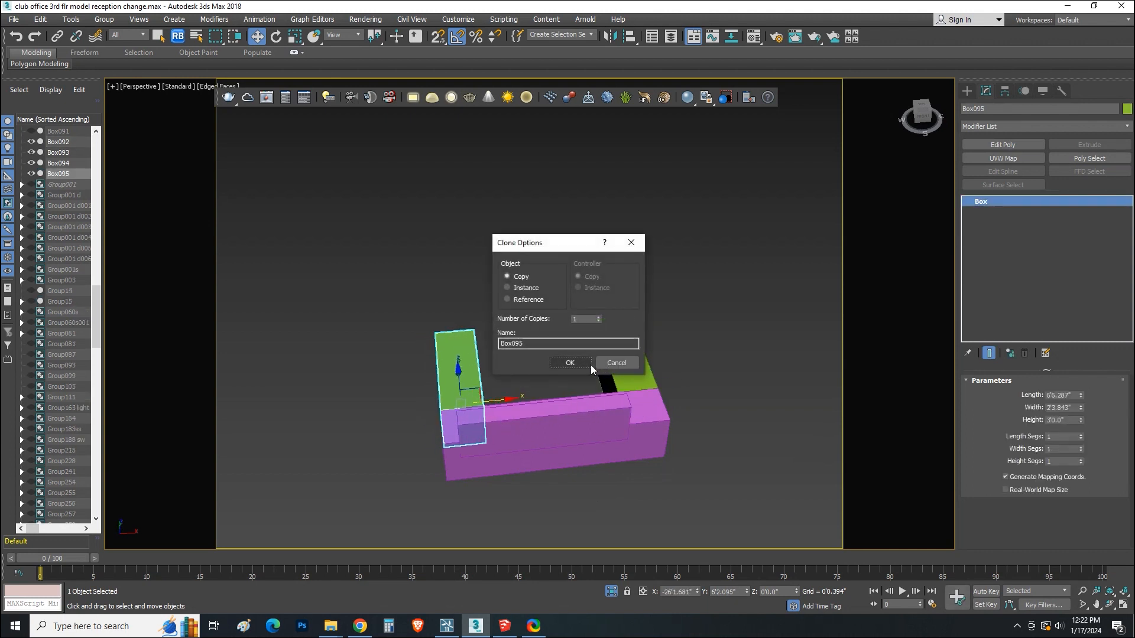
mouse_move(646, 474)
alt+middle_down()
mouse_move(657, 436)
mouse_move(674, 435)
mouse_move(668, 454)
alt+middle_up()
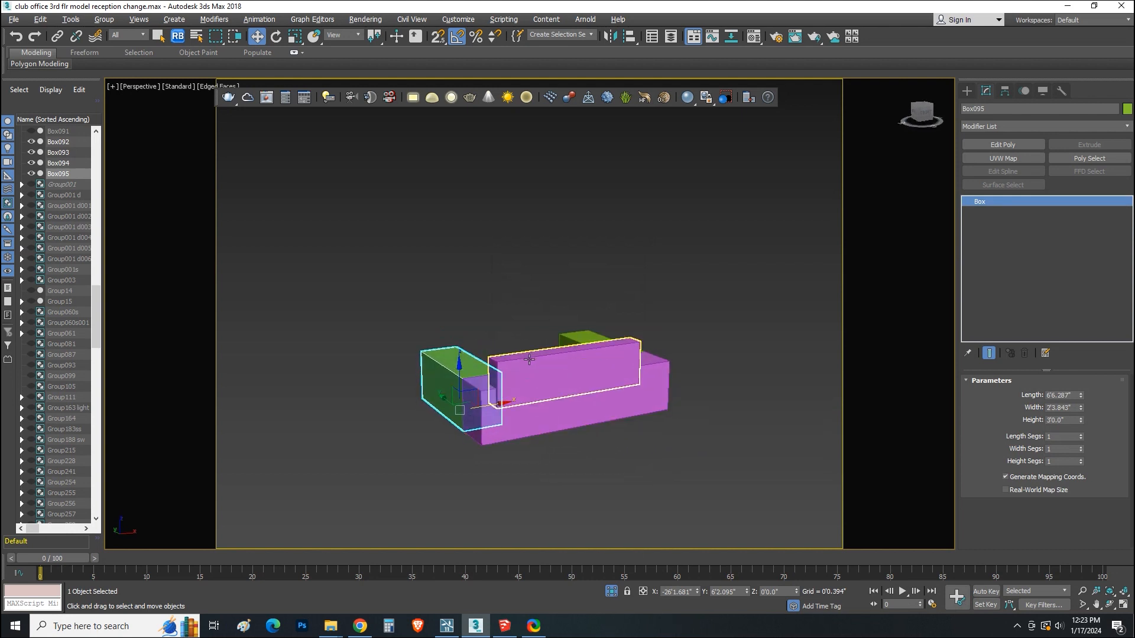
Step: Select all four reception table boxes and exit isolation to show them within the full office model
alt+middle_drag(510, 363, 502, 460)
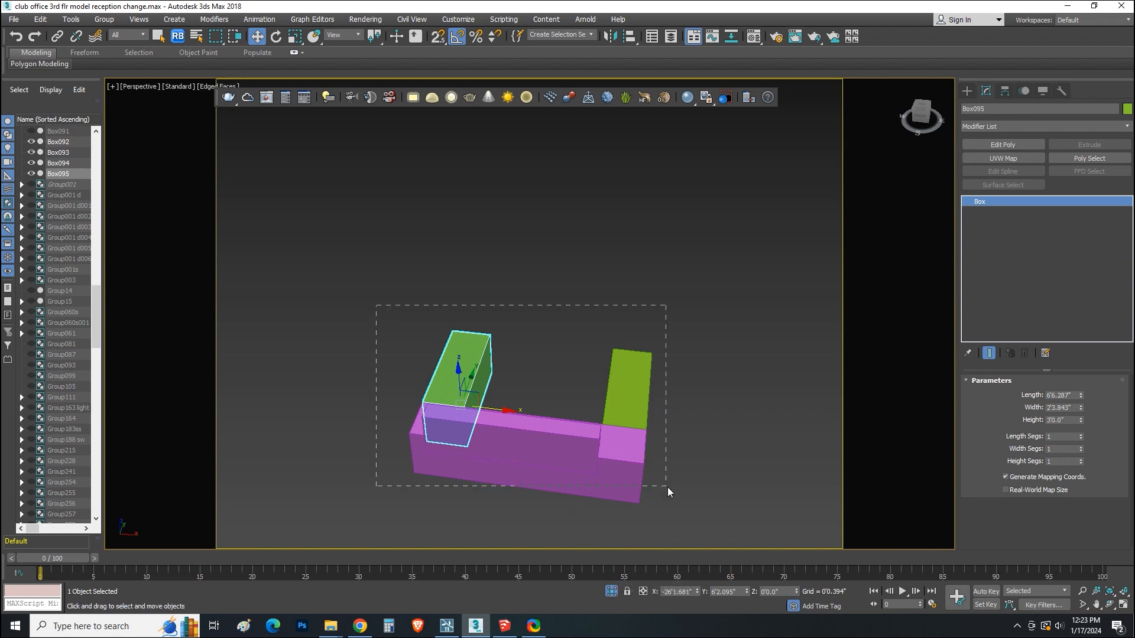
drag(668, 492, 666, 493)
click(612, 591)
scroll(520, 319, down, 3)
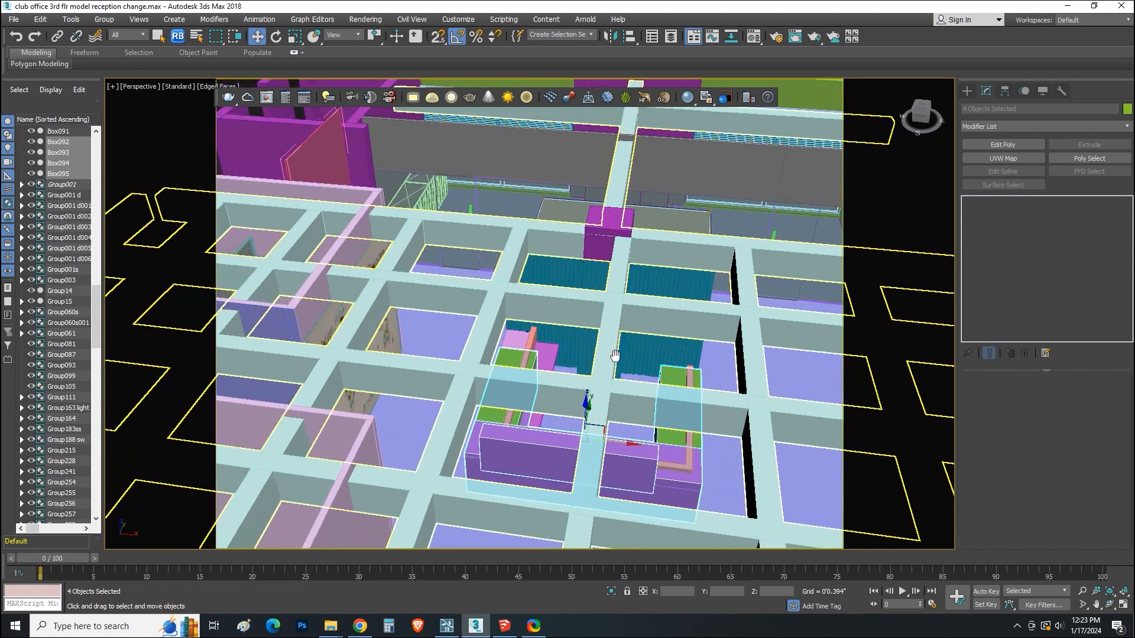
scroll(583, 351, up, 10)
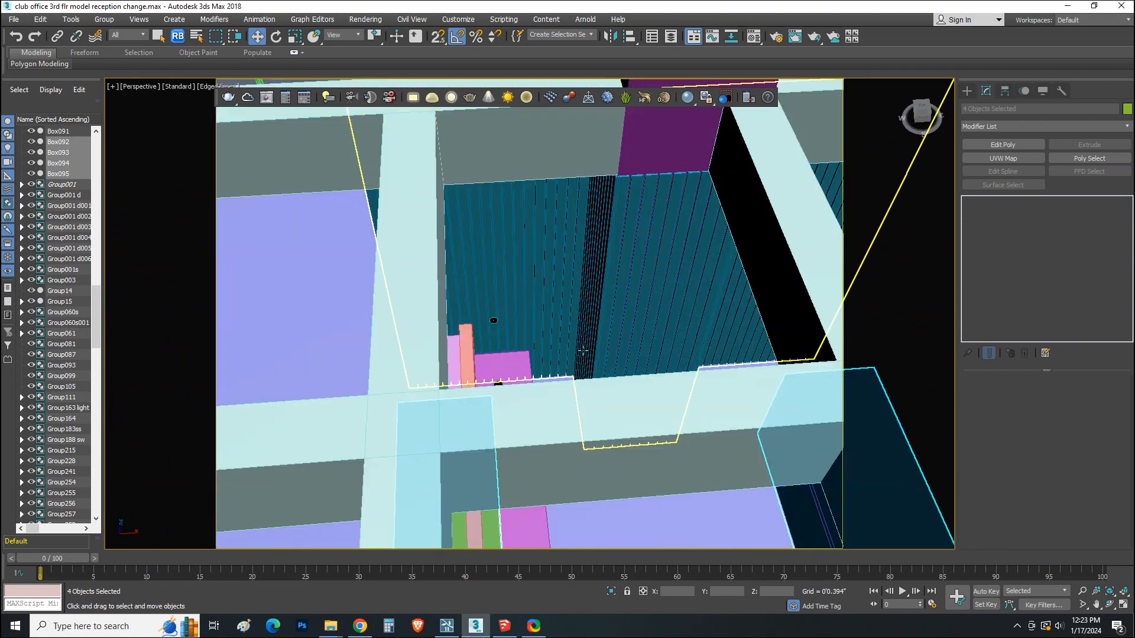
alt+middle_drag(583, 351, 558, 386)
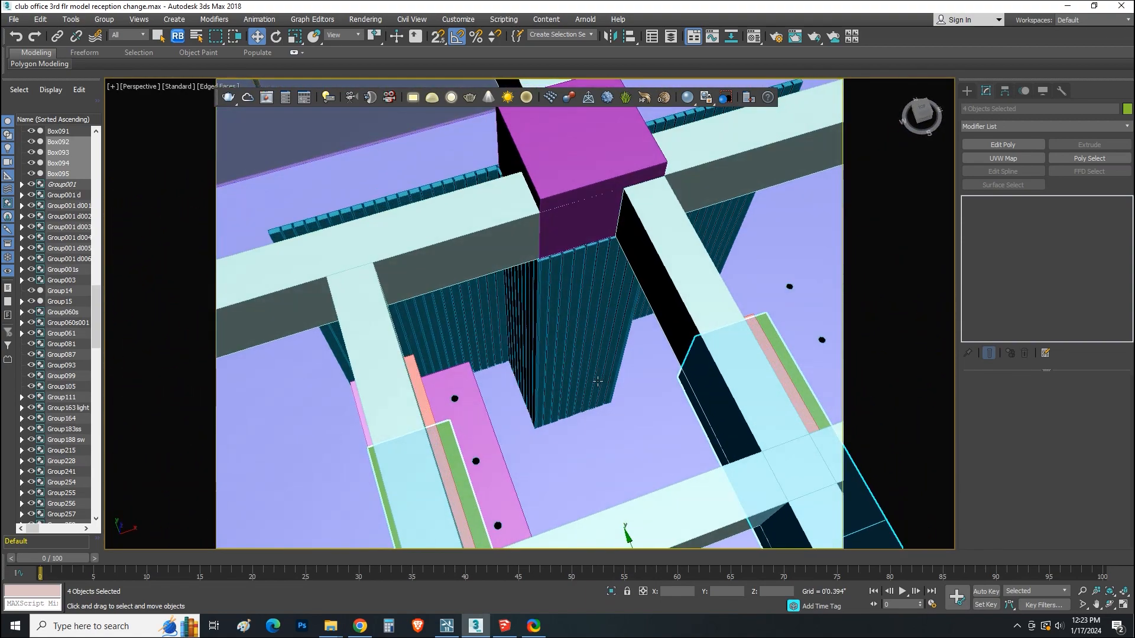